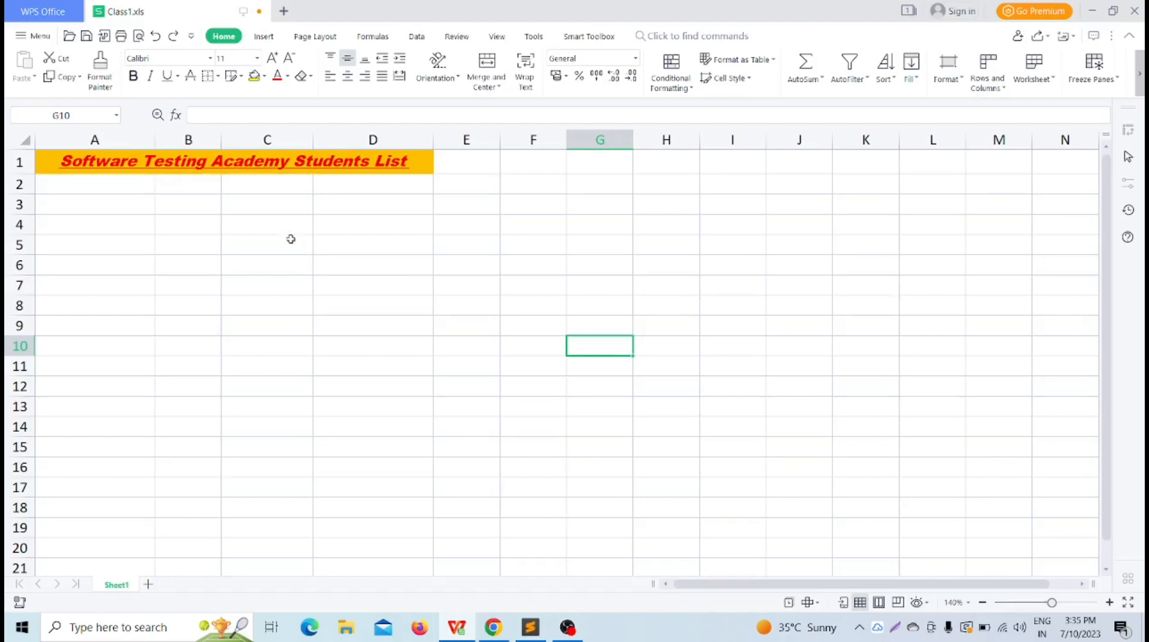
left_click(188, 224)
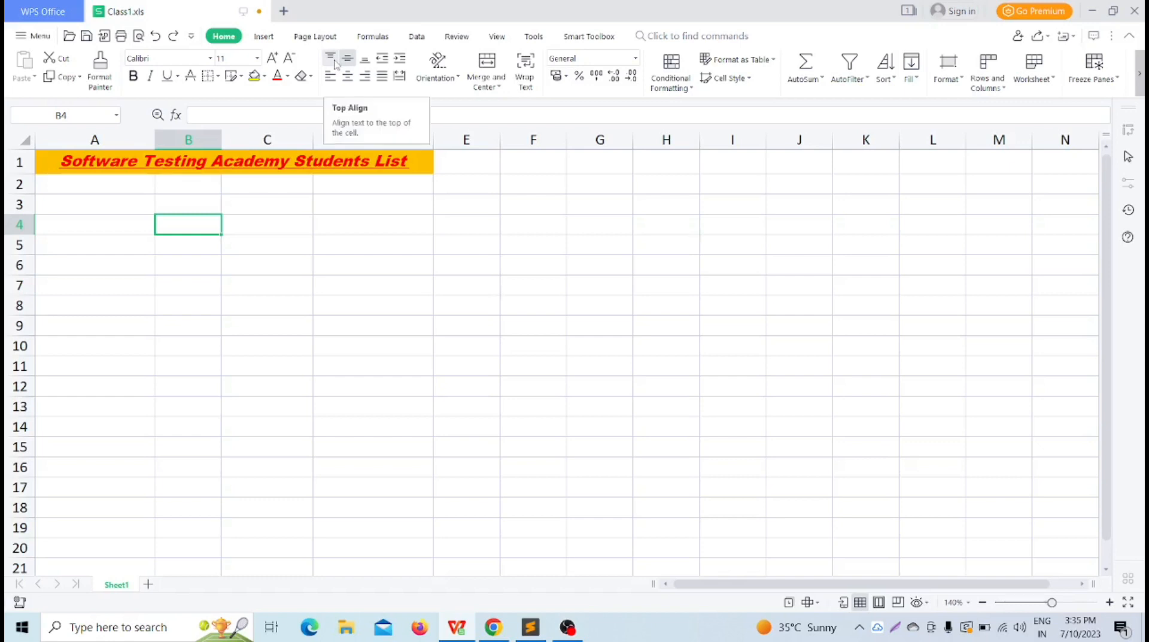
left_click(398, 195)
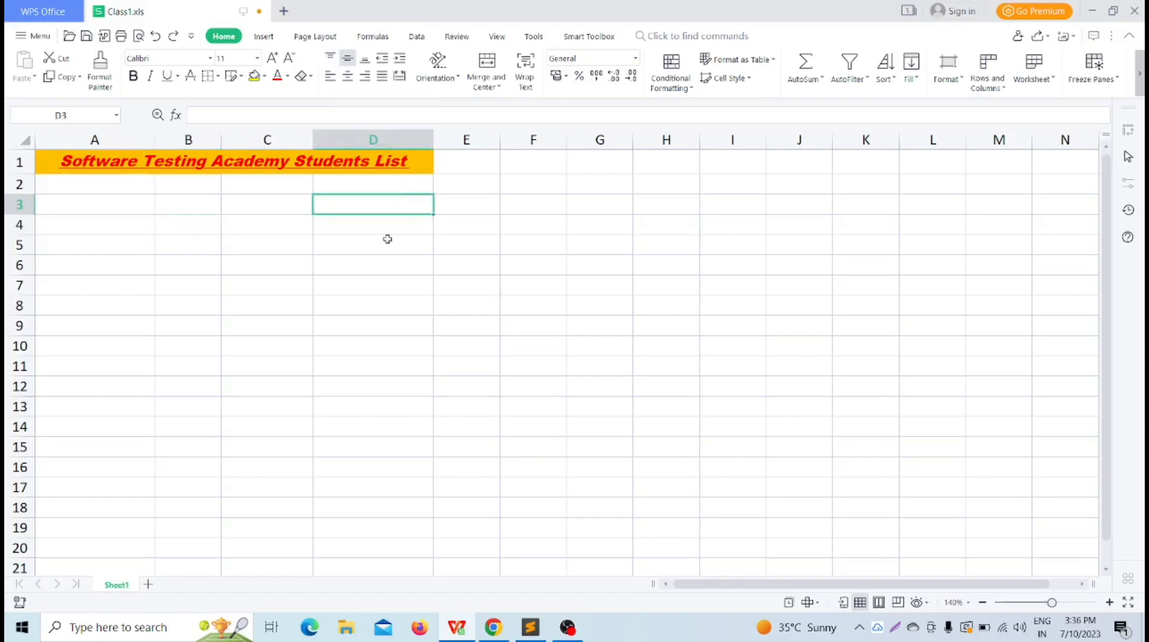
left_click(382, 271)
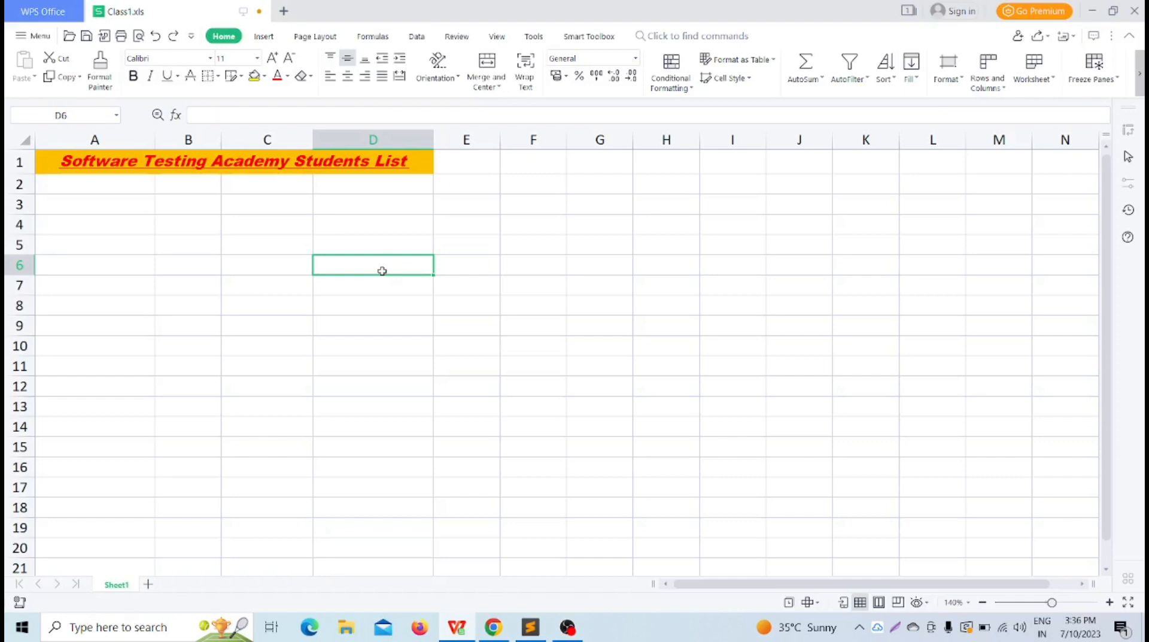
left_click(242, 230)
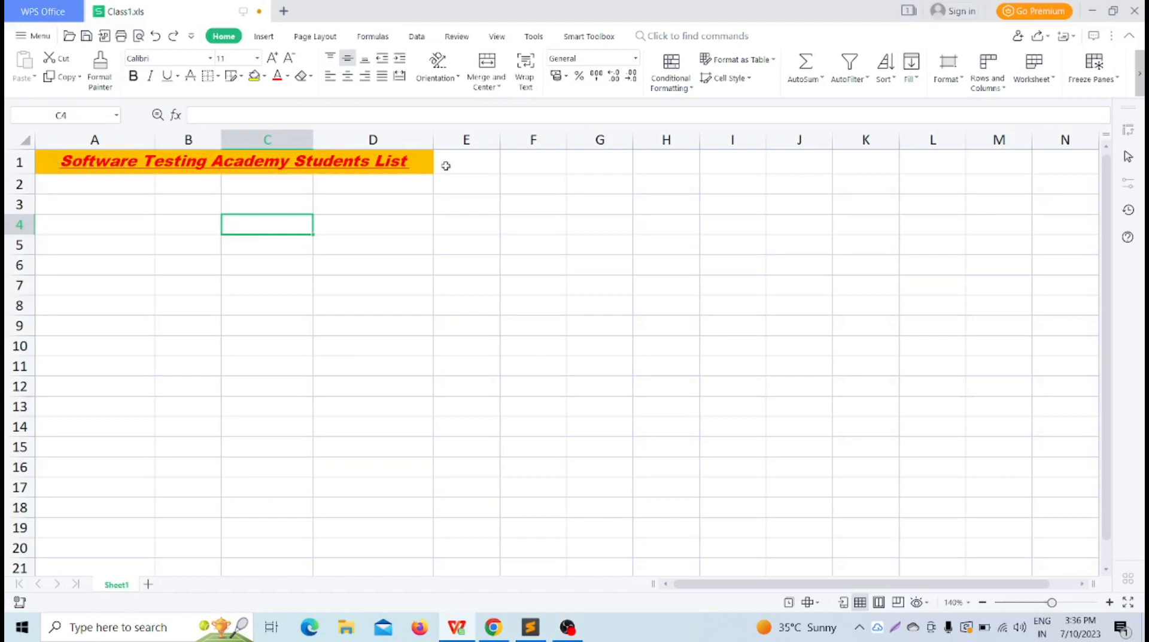
left_click(136, 294)
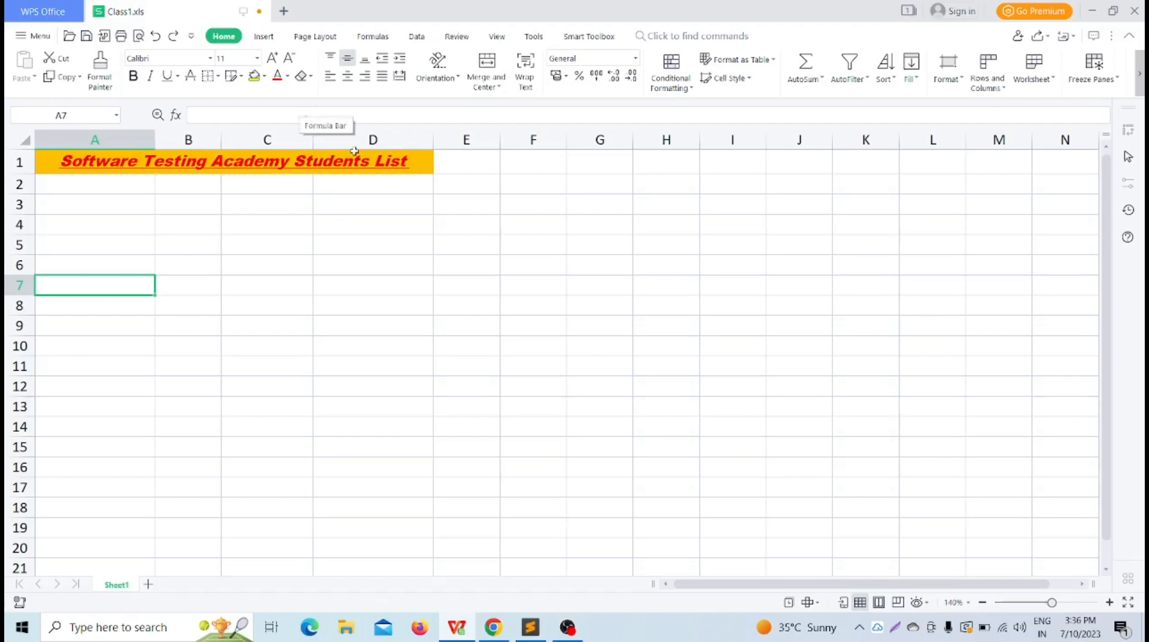
left_click(358, 263)
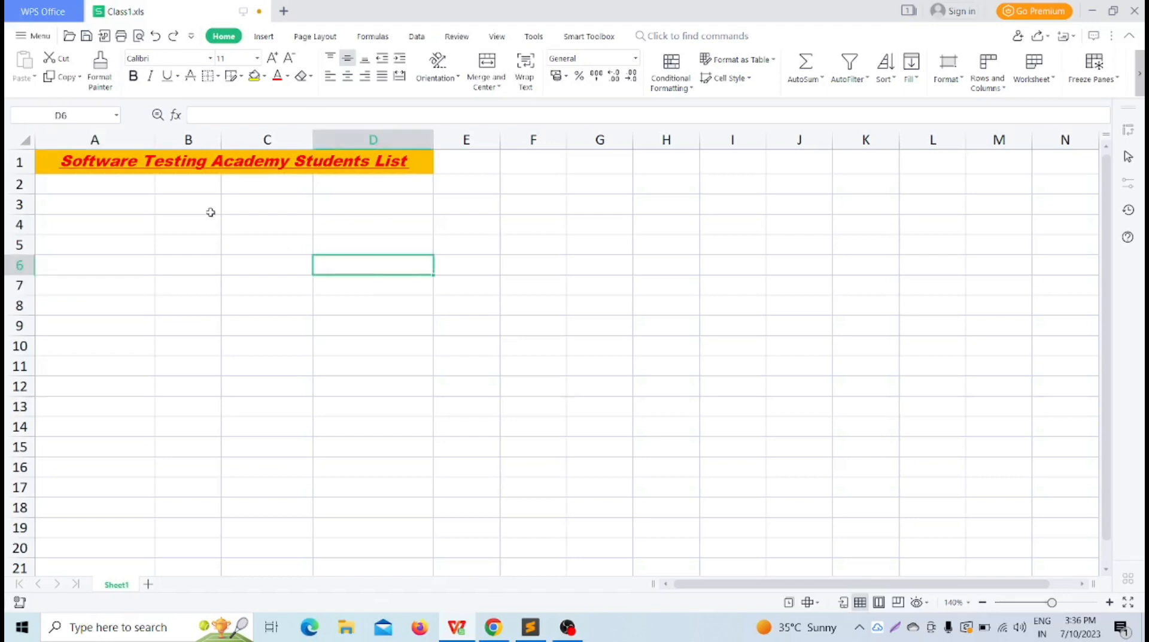
left_click(105, 208)
left_click_drag(106, 208, 411, 243)
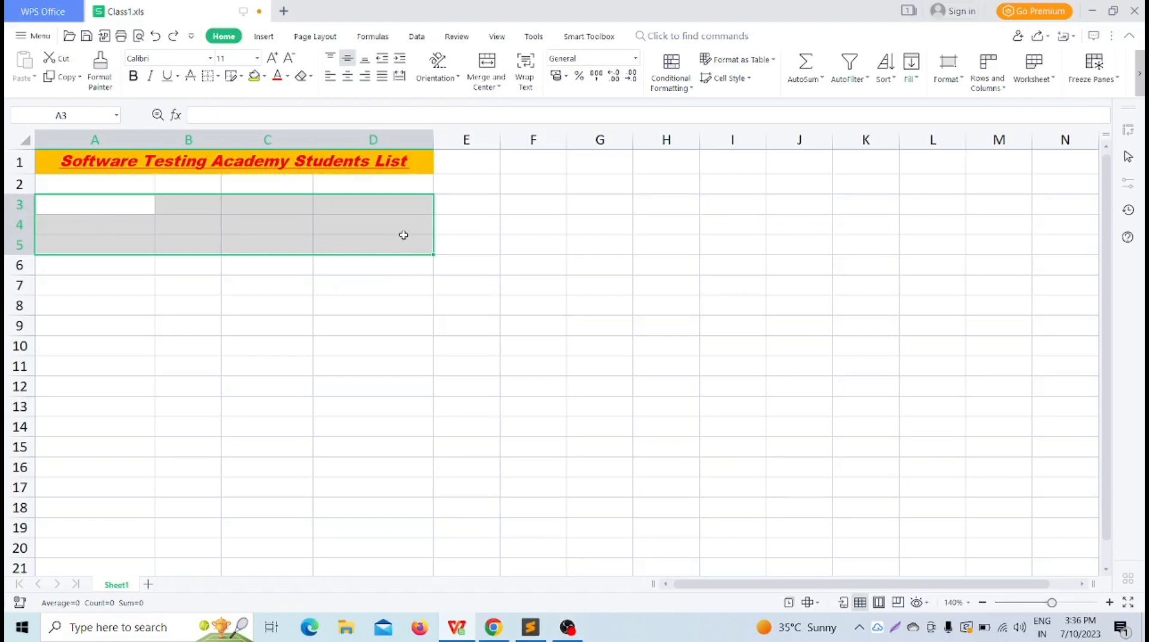
left_click(370, 333)
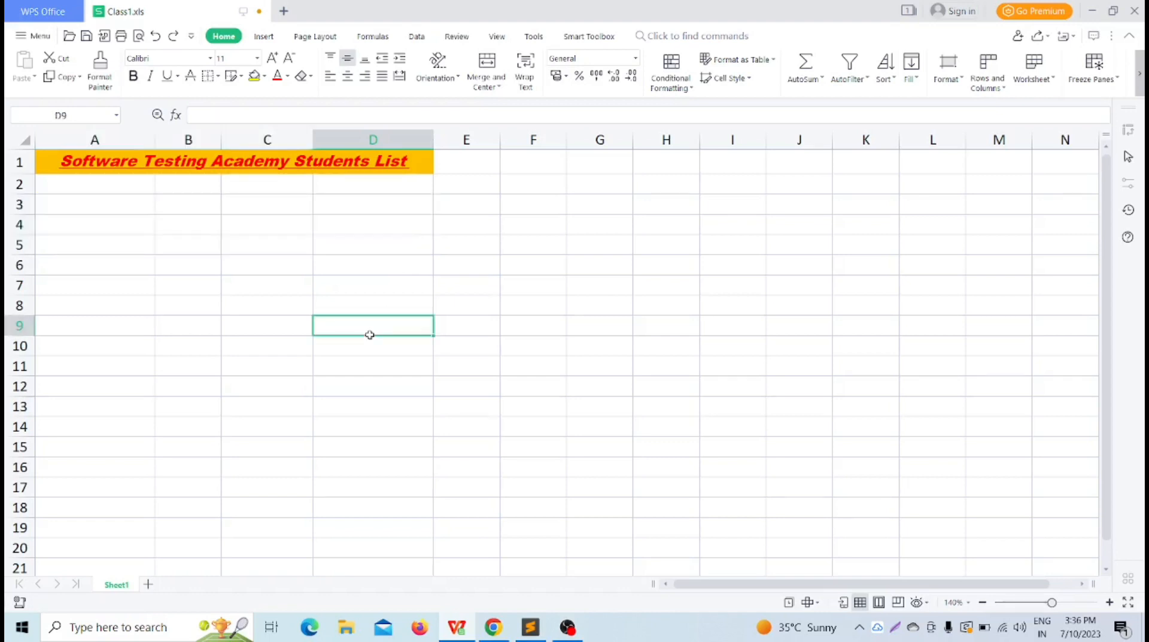
Merge the range A3:D5 into one cell using the Merge Cells option.
left_click_drag(73, 204, 421, 254)
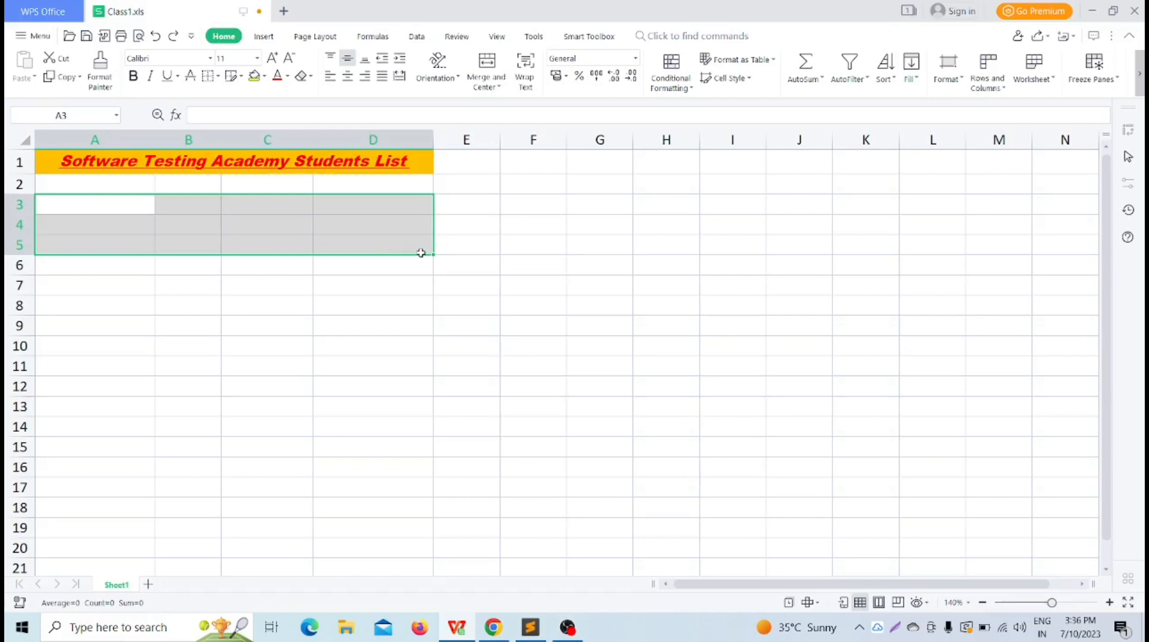
left_click(501, 88)
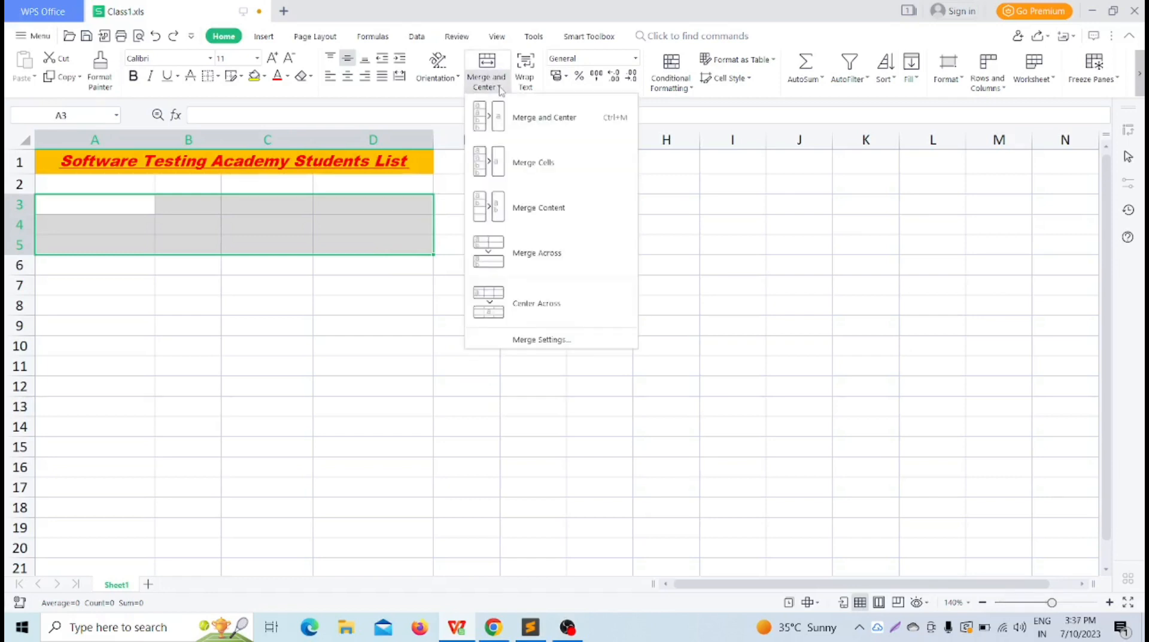
left_click(554, 166)
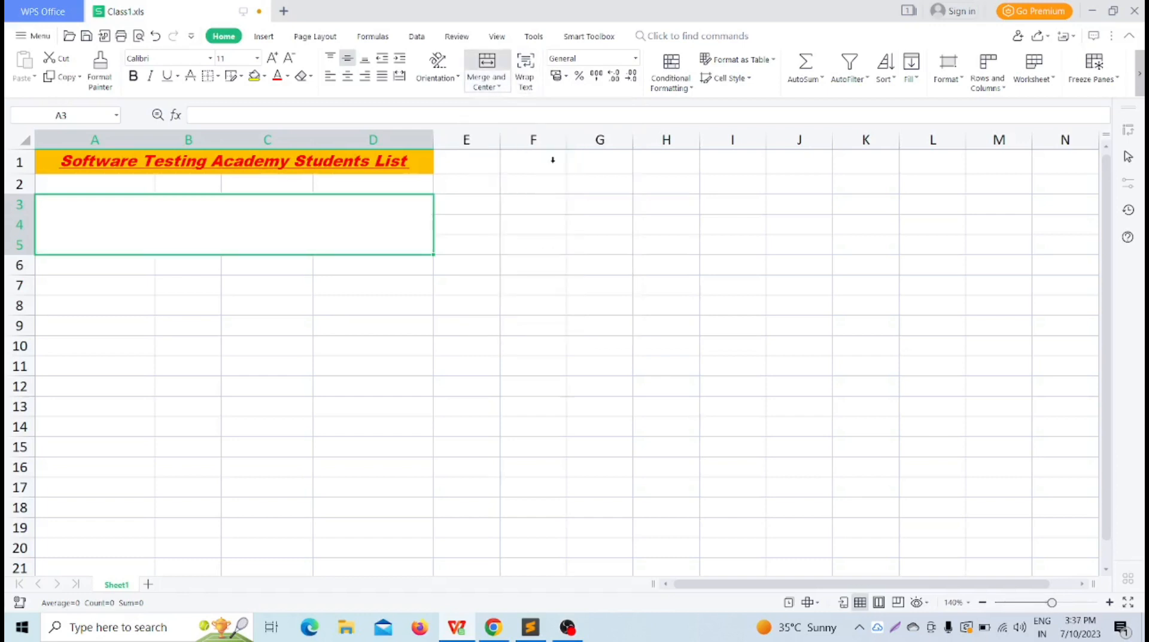
left_click(486, 277)
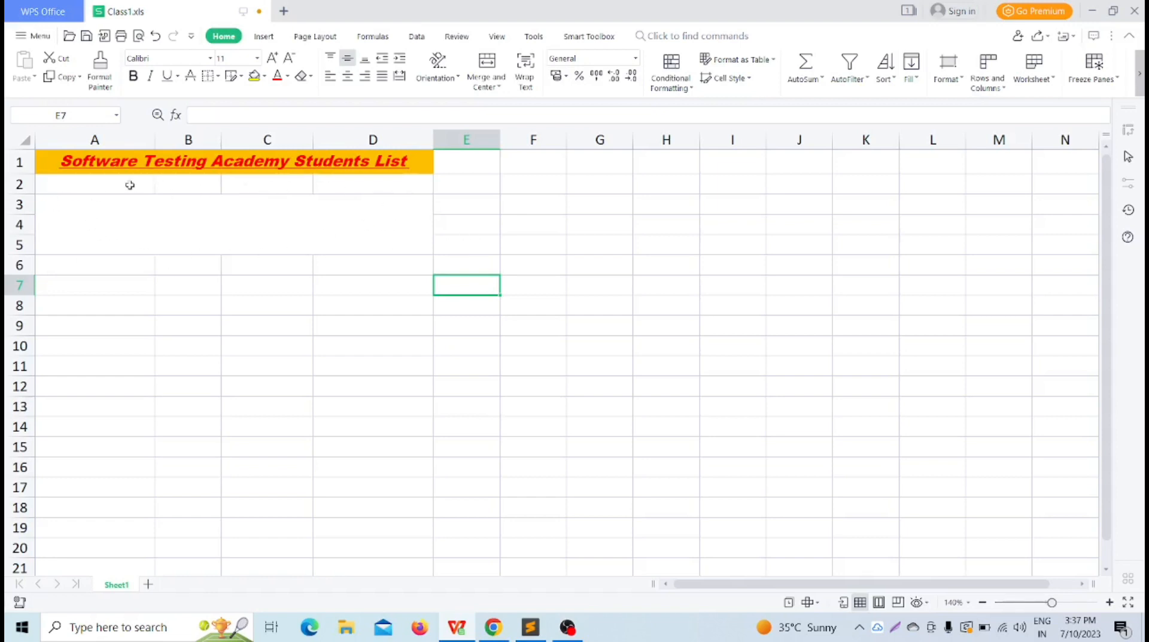
Enter the text "Welcome to Excel Tutorial" in the merged cell A3:D5.
left_click(355, 231)
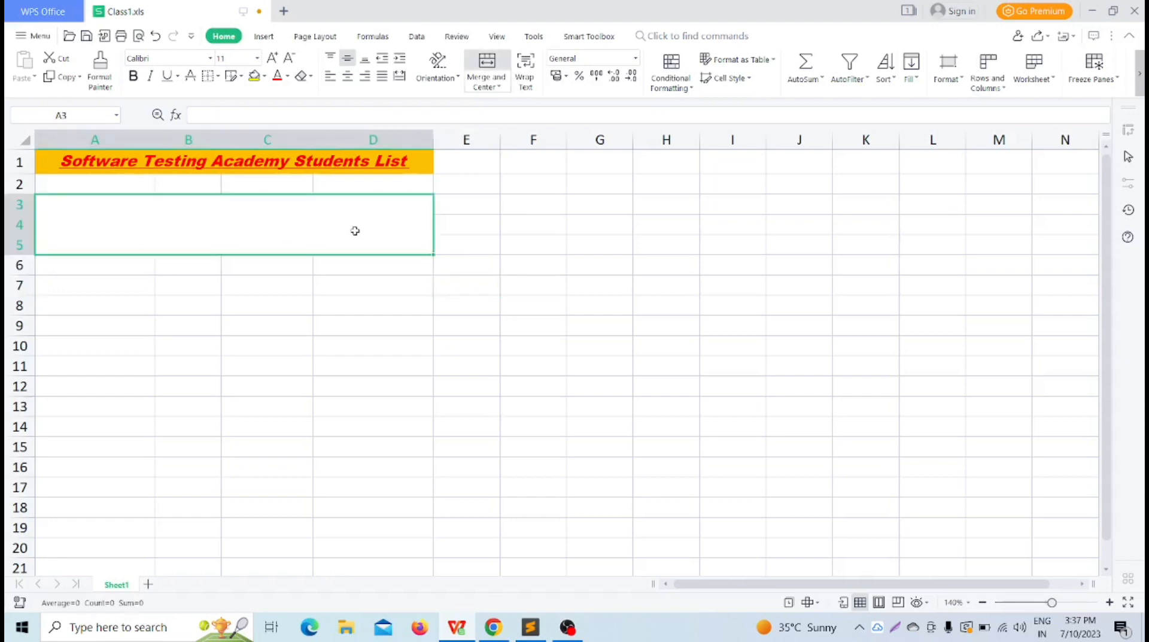
double_click(209, 230)
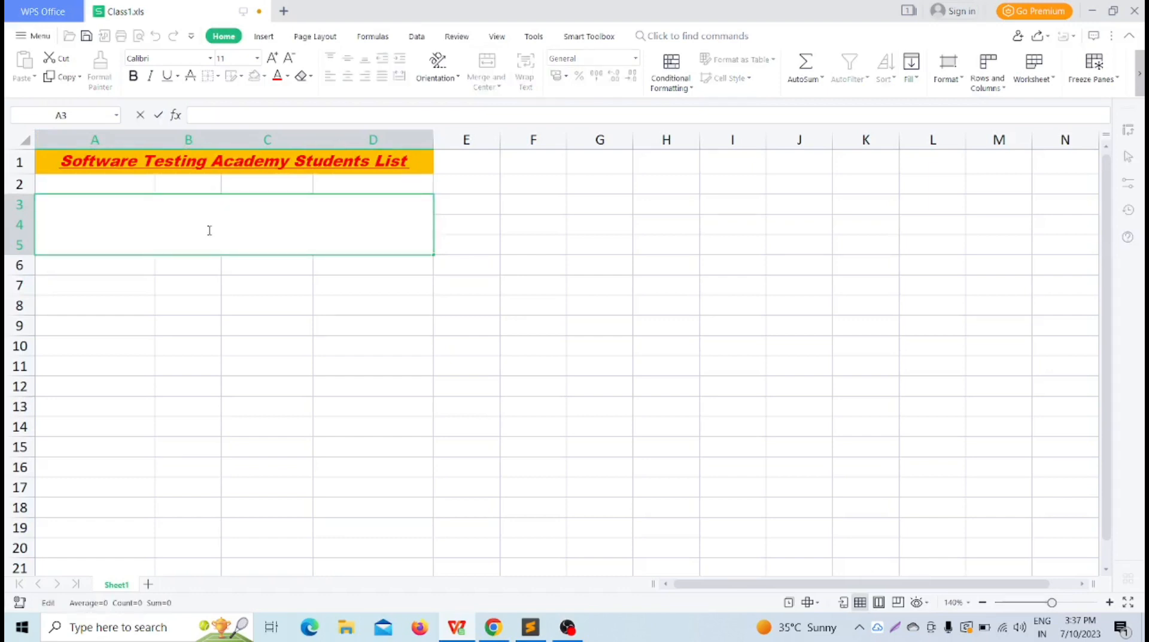
type("Welv")
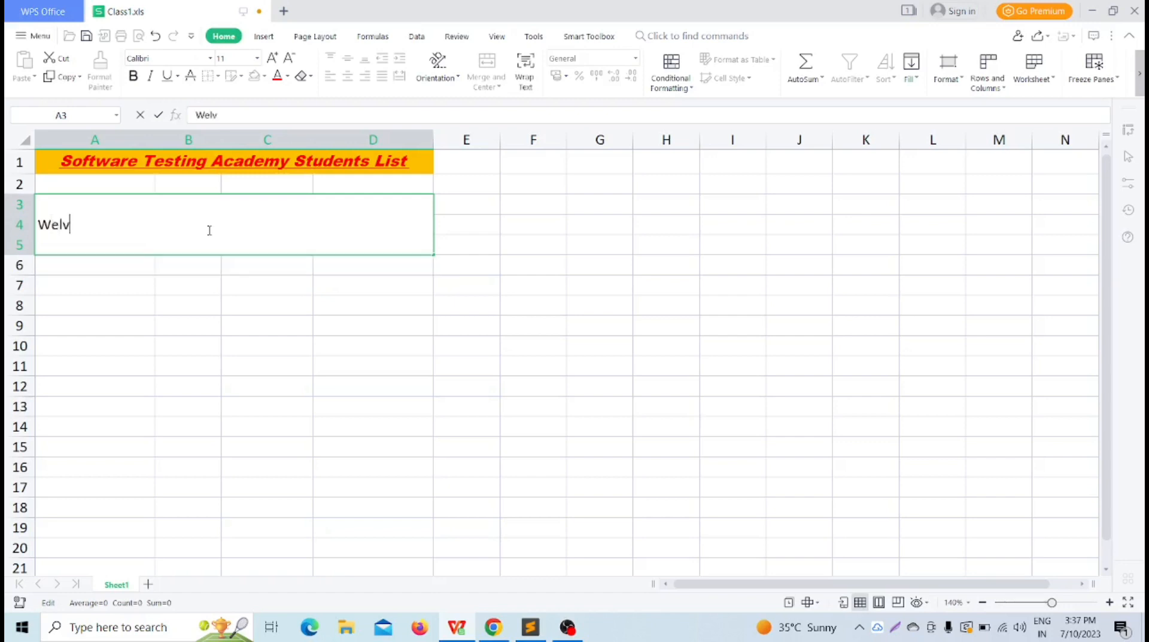
key("BackSpace")
type("come to Ex")
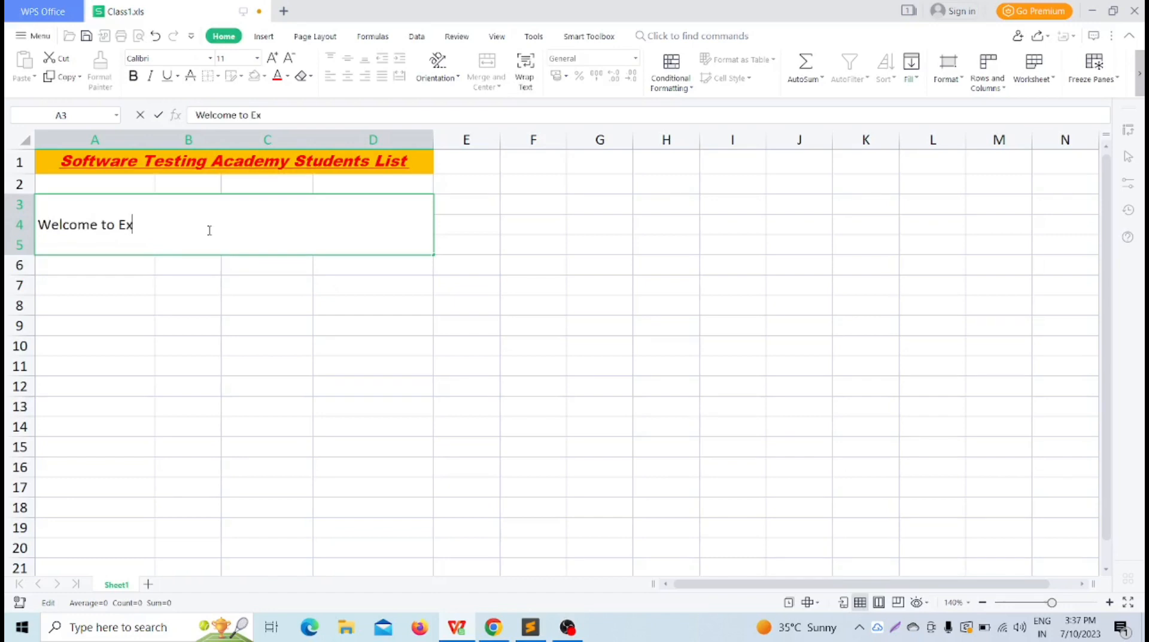
type("cel Tutorial")
left_click(273, 312)
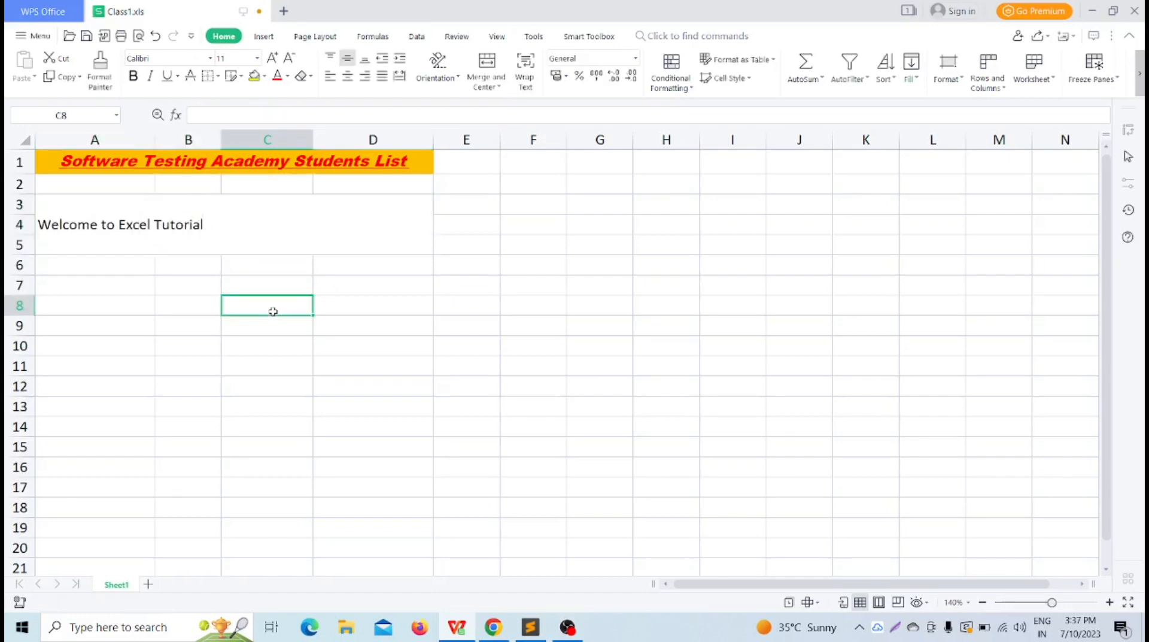
Align the welcome text to the top of the merged cell A3:D5, and return it to middle alignment.
left_click(295, 249)
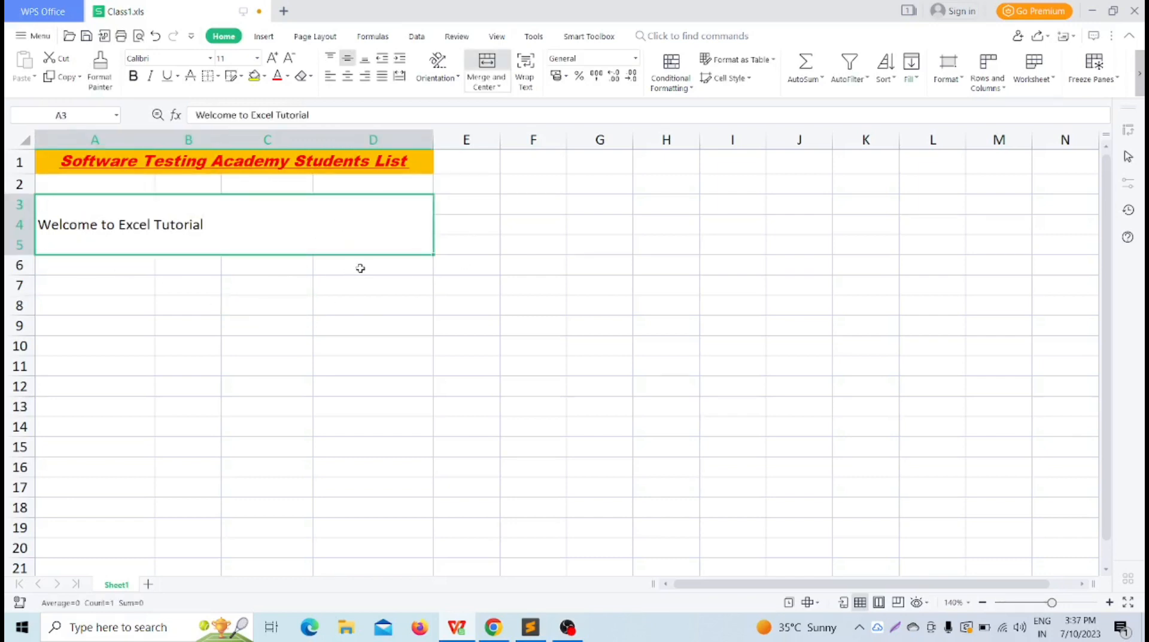
left_click(302, 360)
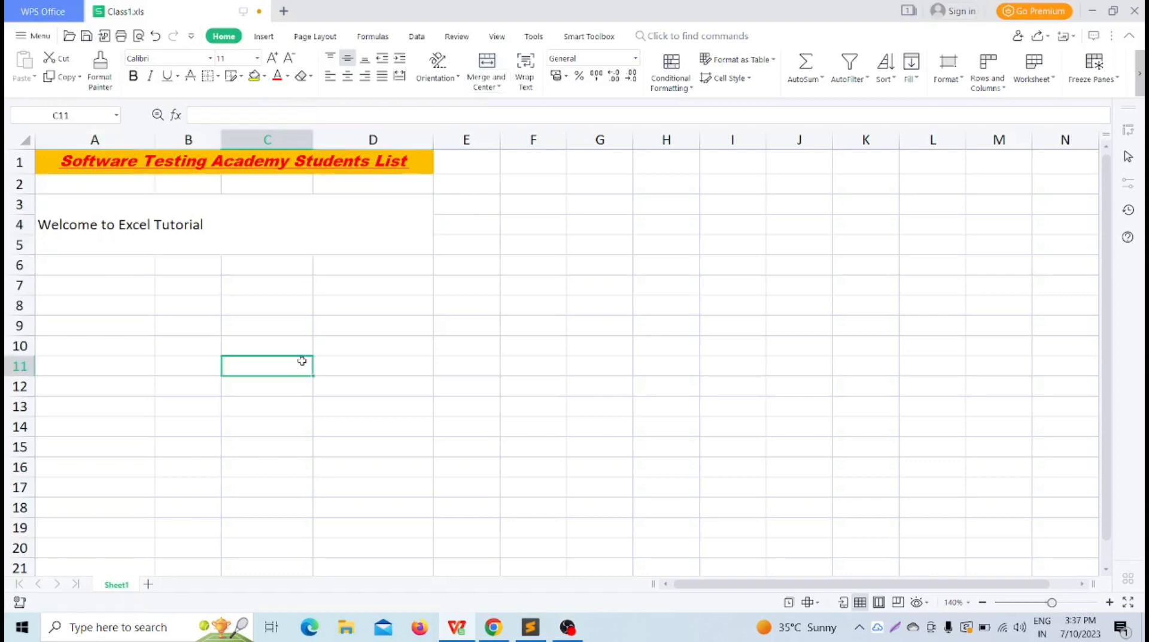
left_click(285, 237)
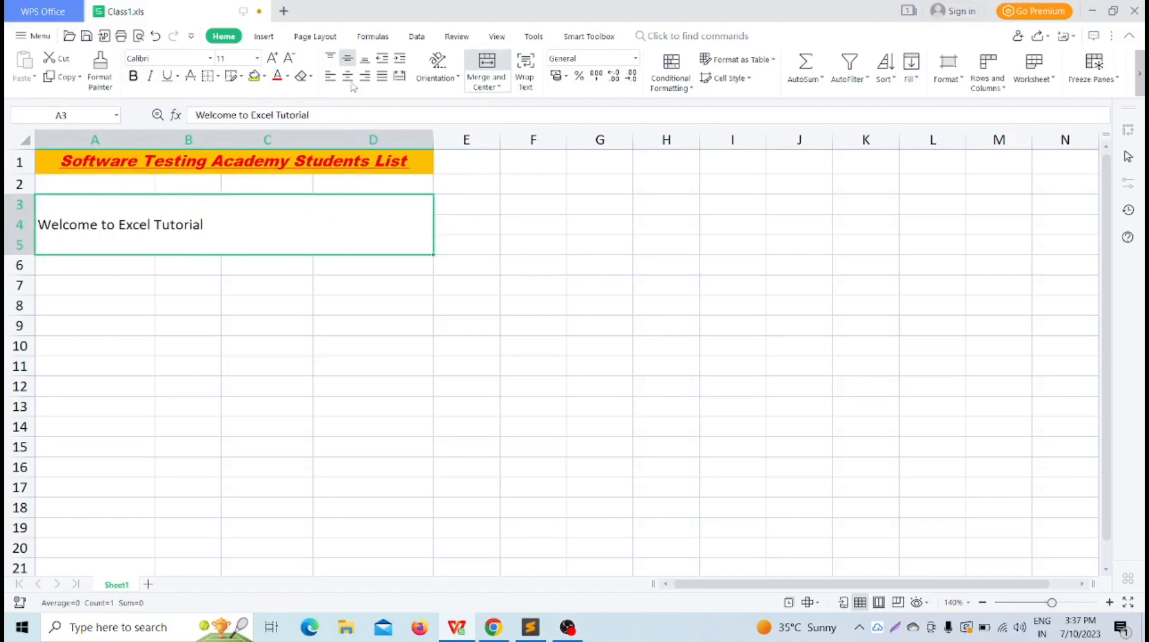
left_click(330, 57)
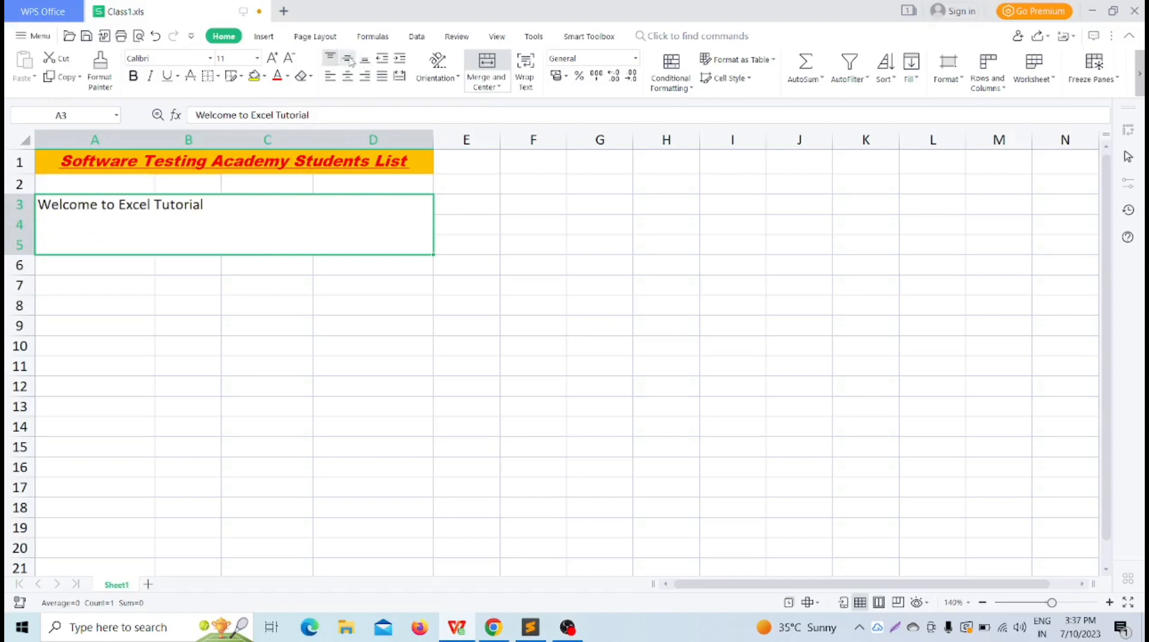
left_click(348, 58)
Try center, right and left horizontal alignment in turn on the welcome text in A3:D5.
left_click(347, 78)
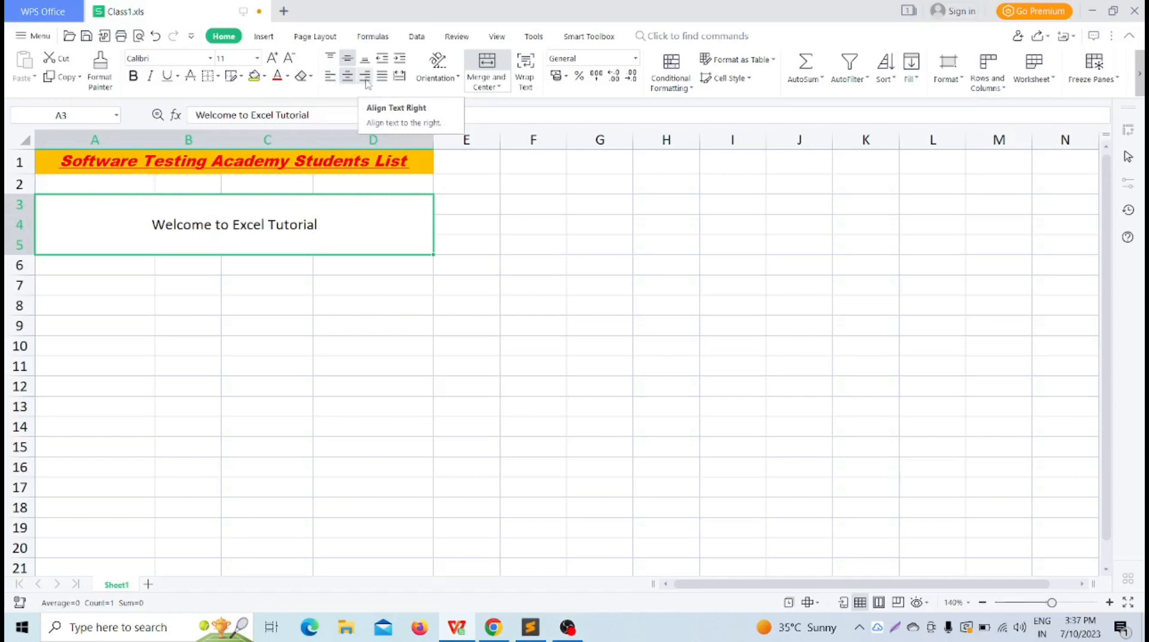
left_click(365, 76)
left_click(402, 322)
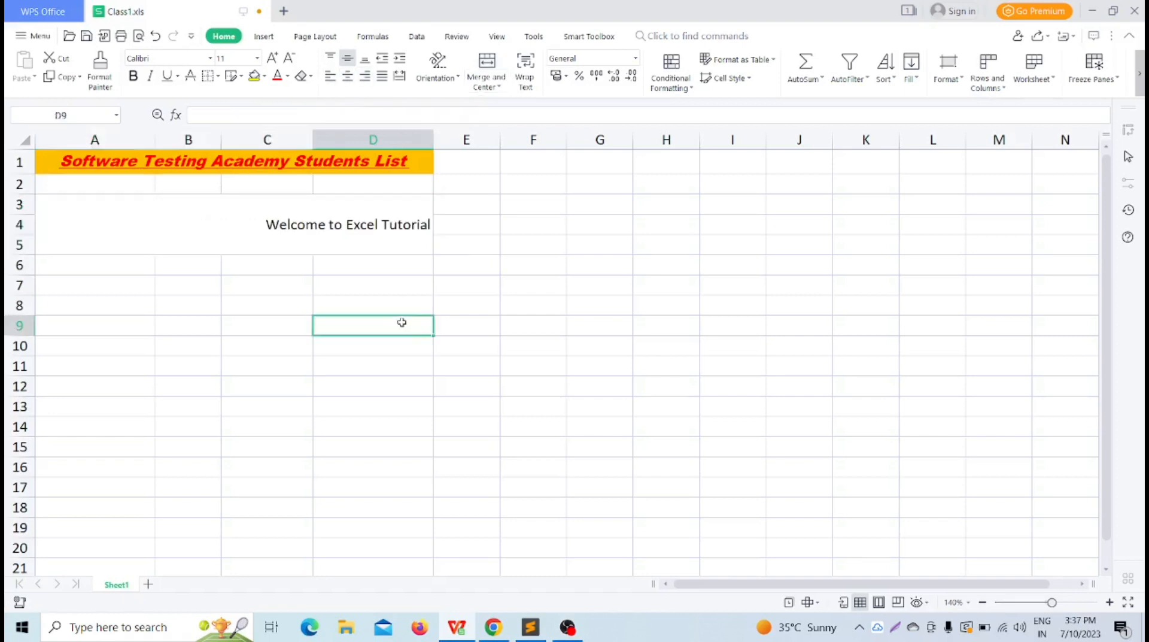
left_click(403, 243)
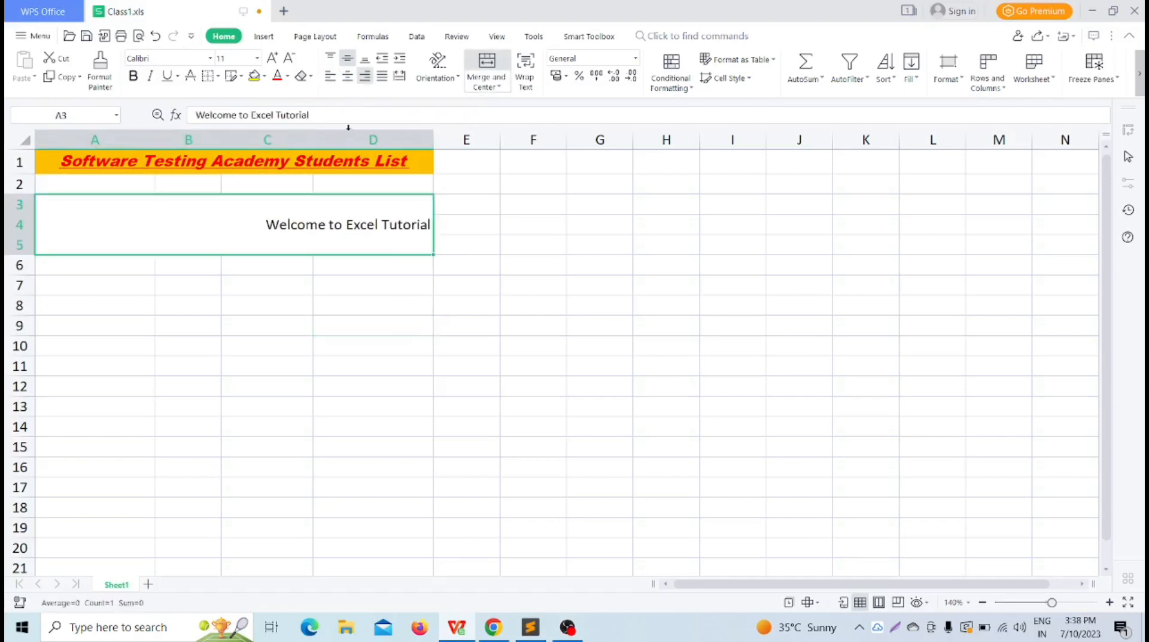
left_click(331, 76)
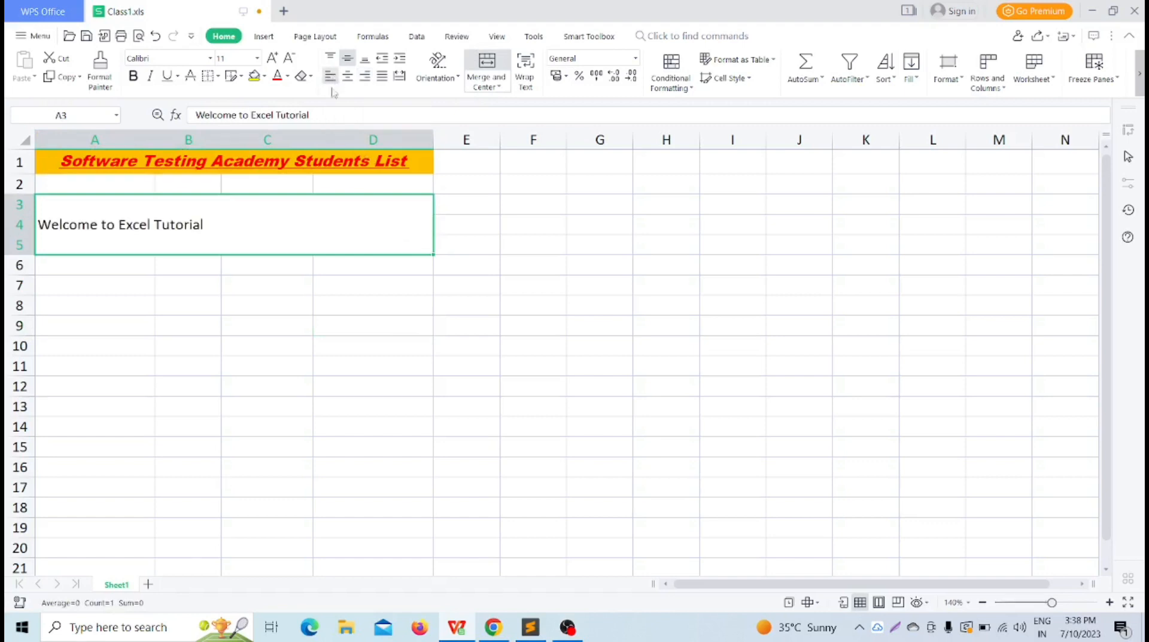
left_click(316, 353)
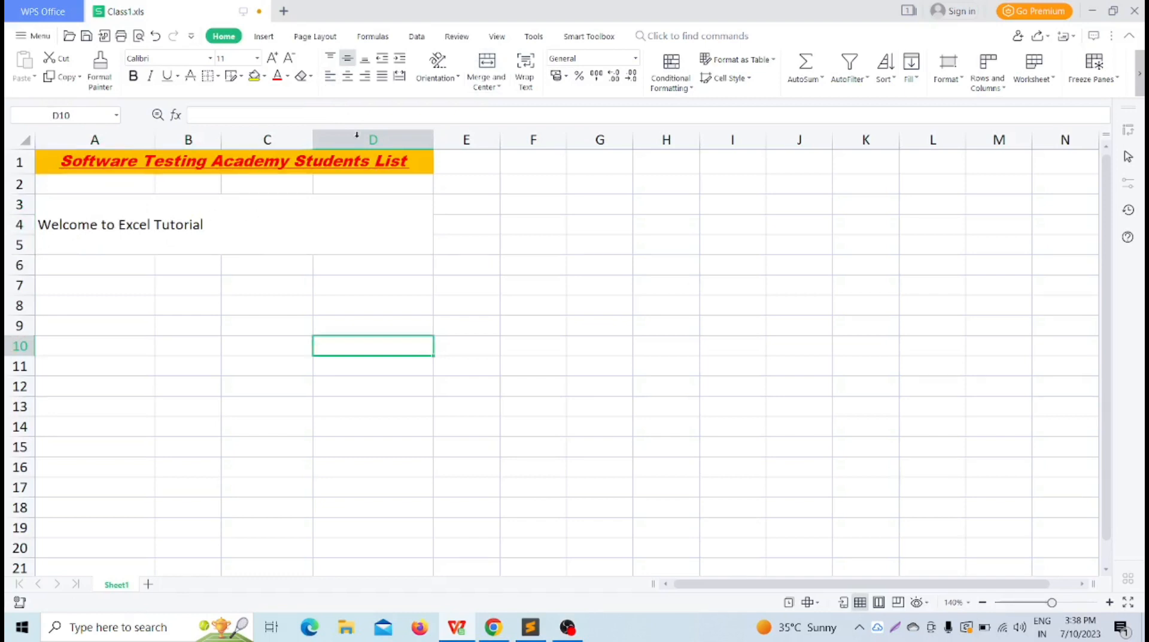
Try top and bottom vertical alignment in turn on the welcome text in the merged cell A3:D5.
left_click(365, 70)
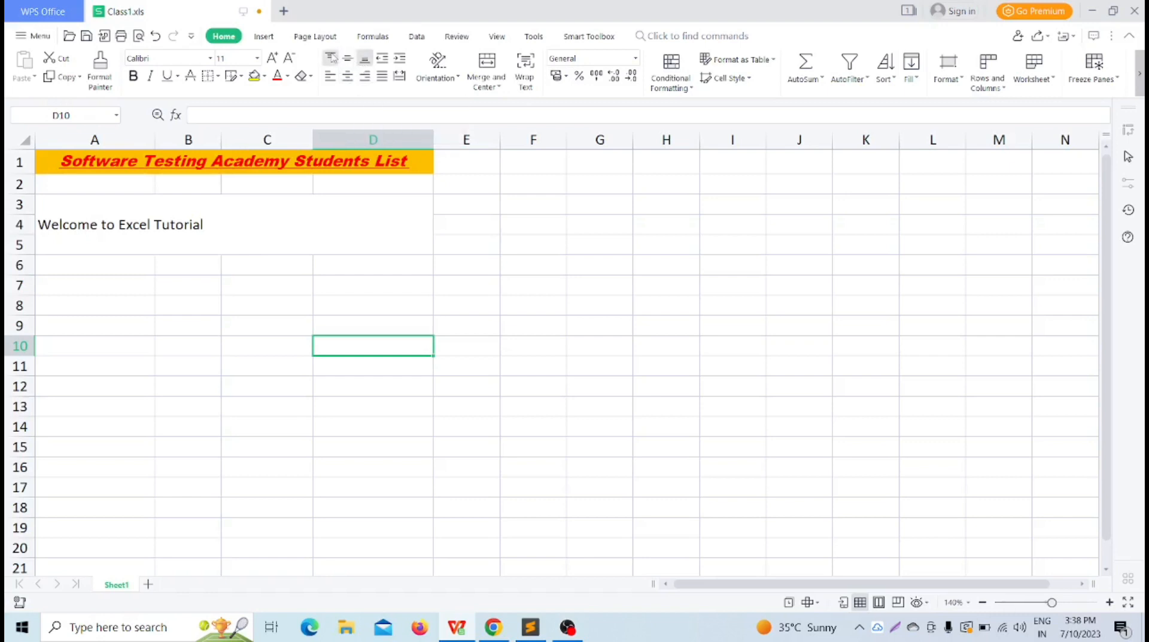
left_click(282, 213)
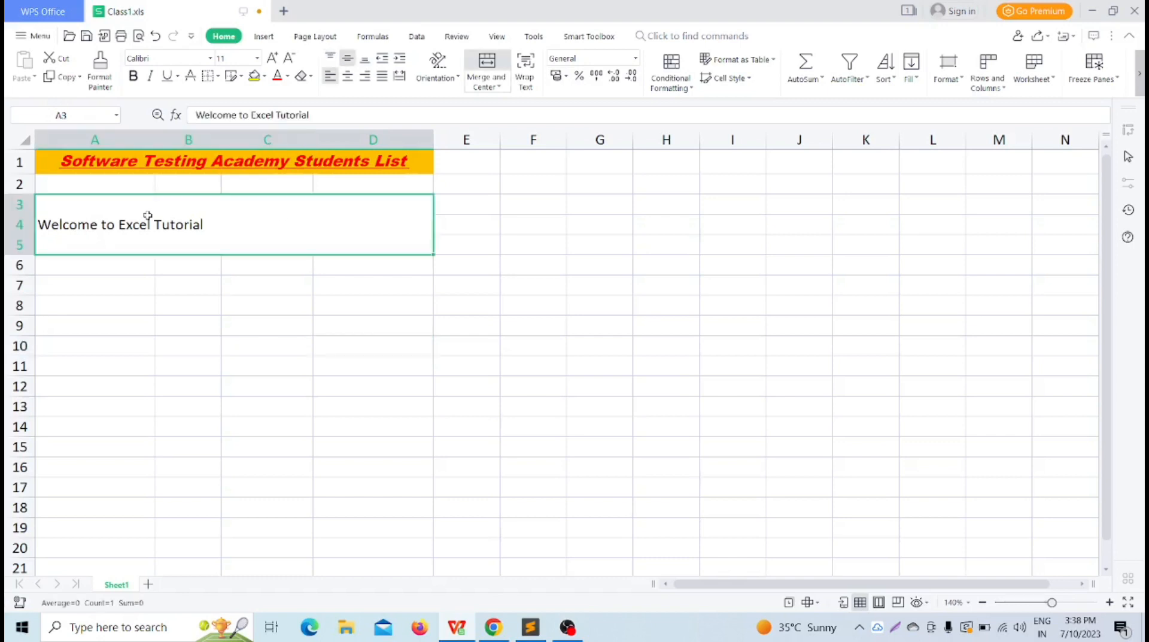
left_click(332, 60)
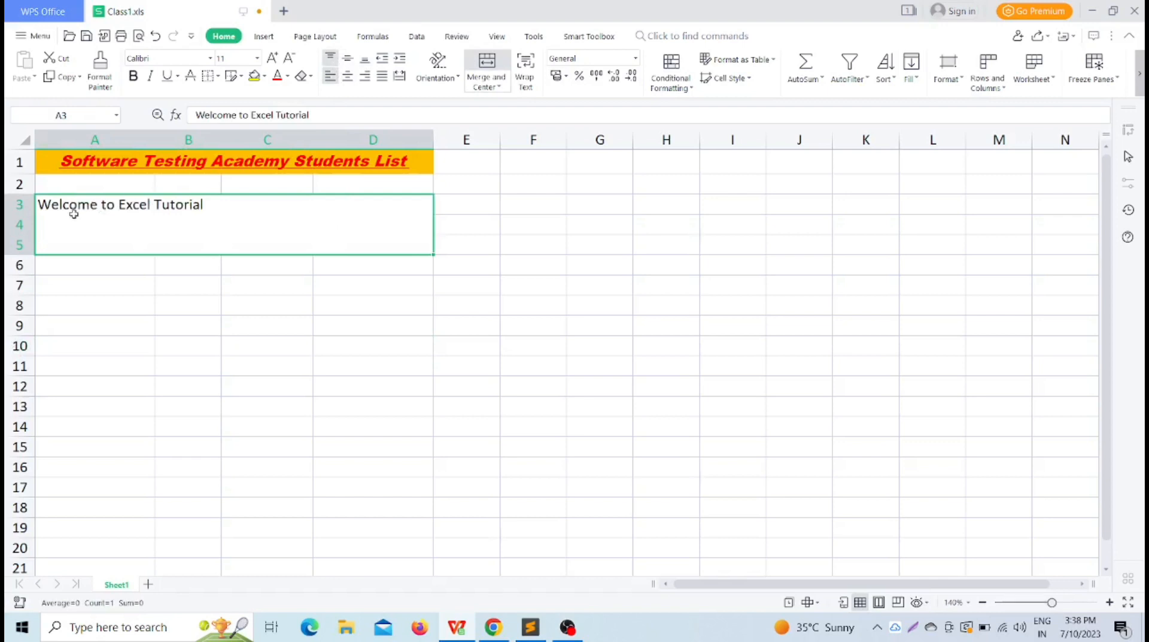
left_click(162, 350)
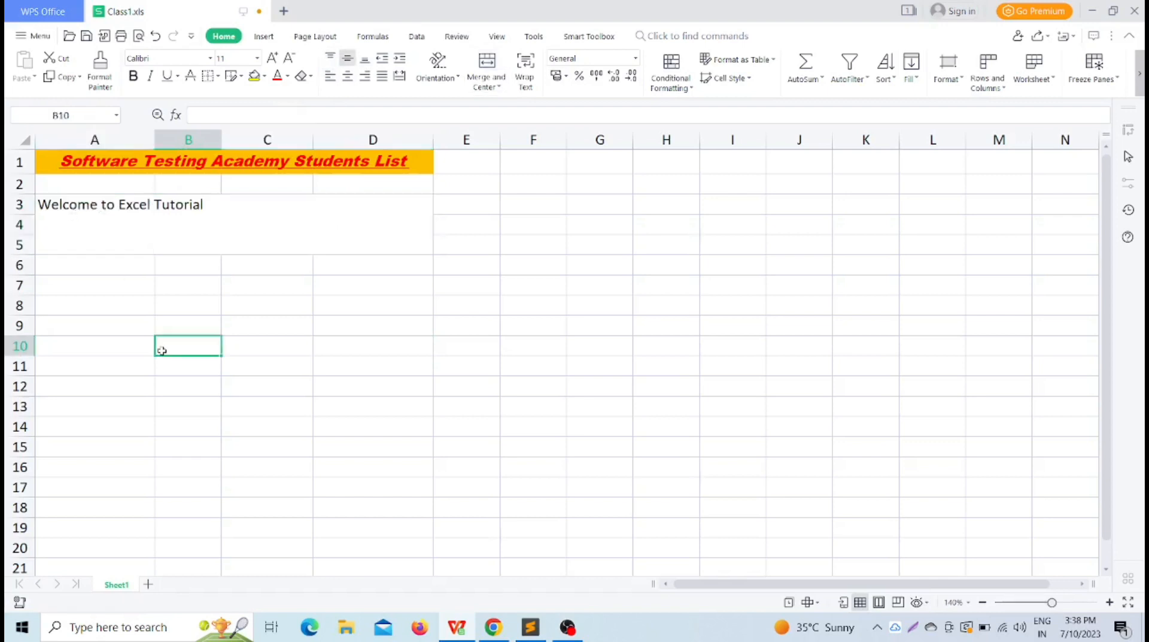
left_click(205, 206)
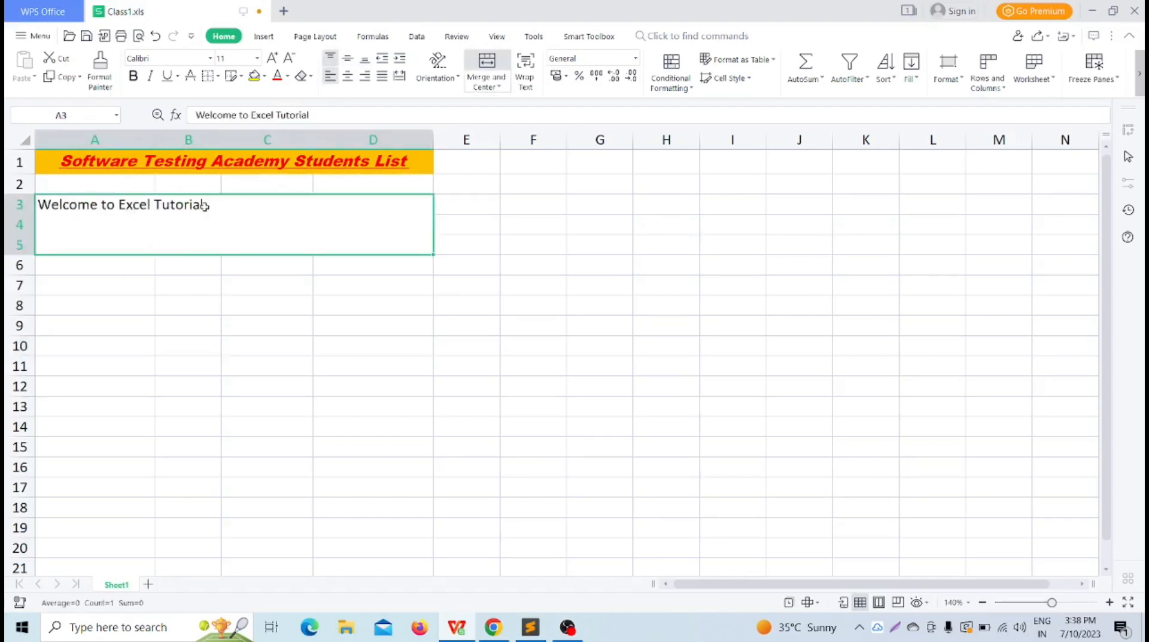
left_click(364, 66)
left_click(245, 344)
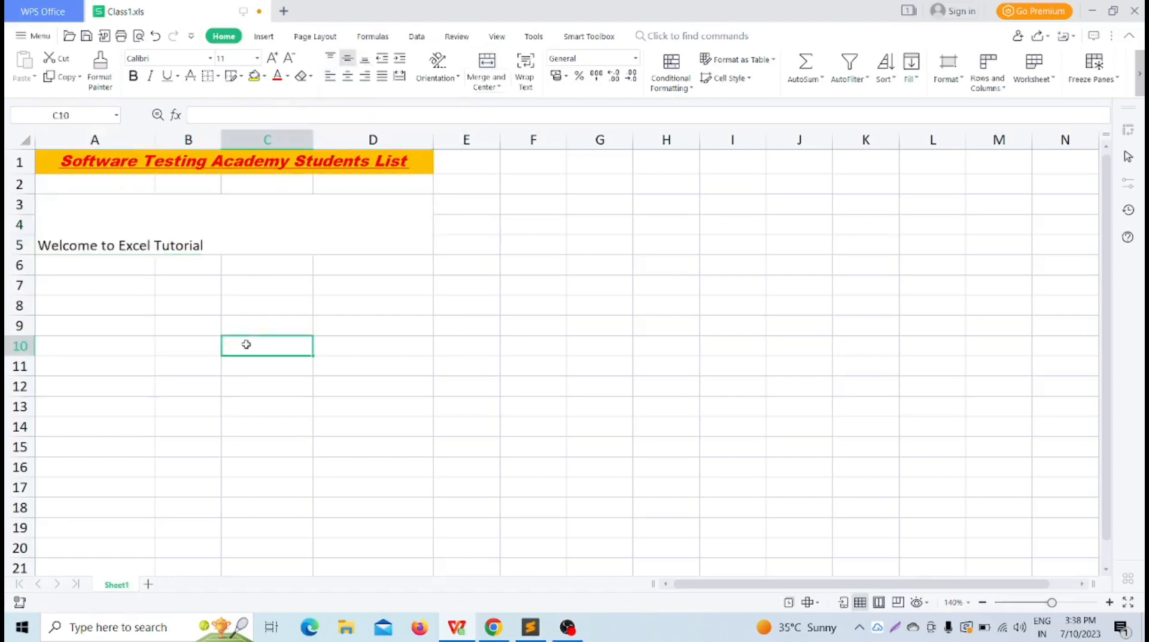
Center the welcome text both vertically and horizontally within the merged cell A3:D5.
left_click(217, 247)
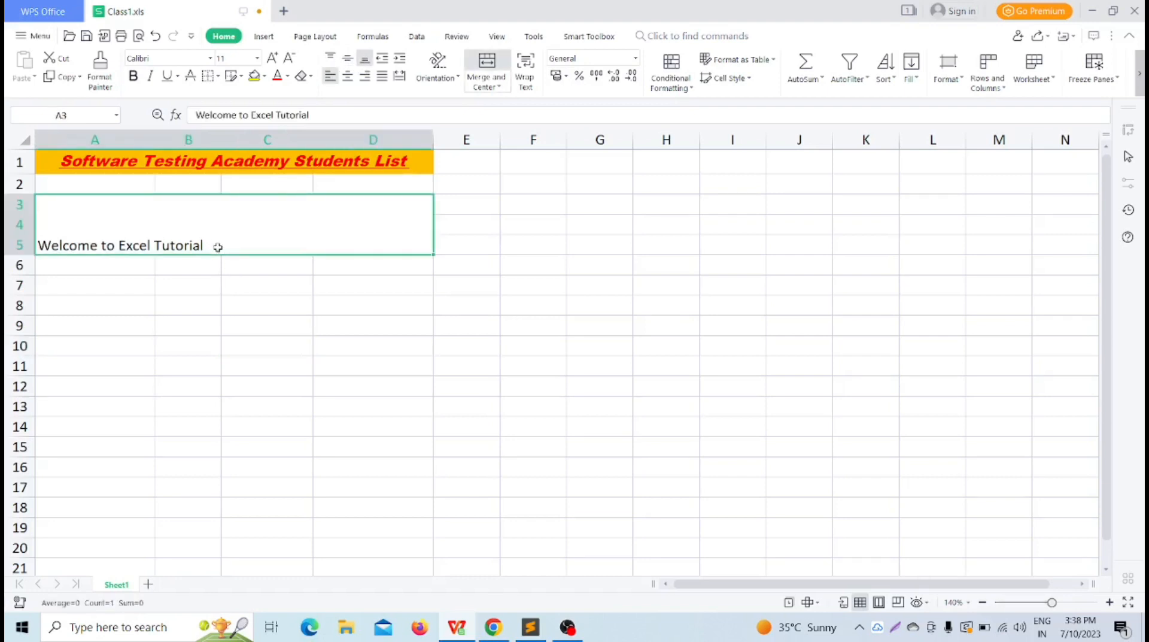
left_click(346, 66)
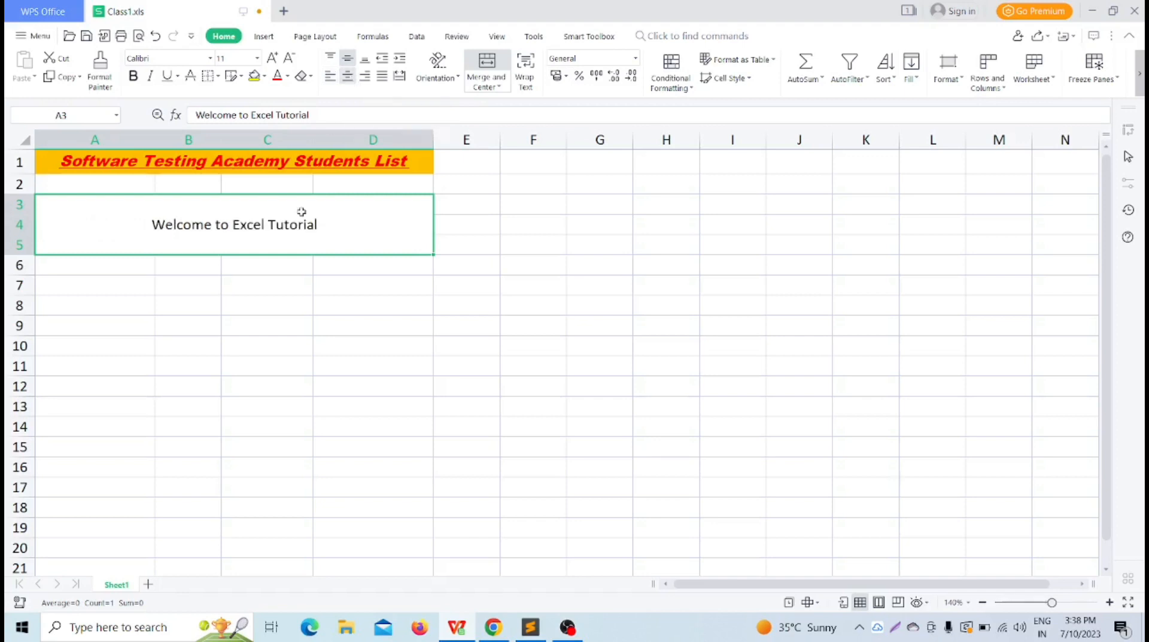
left_click(314, 303)
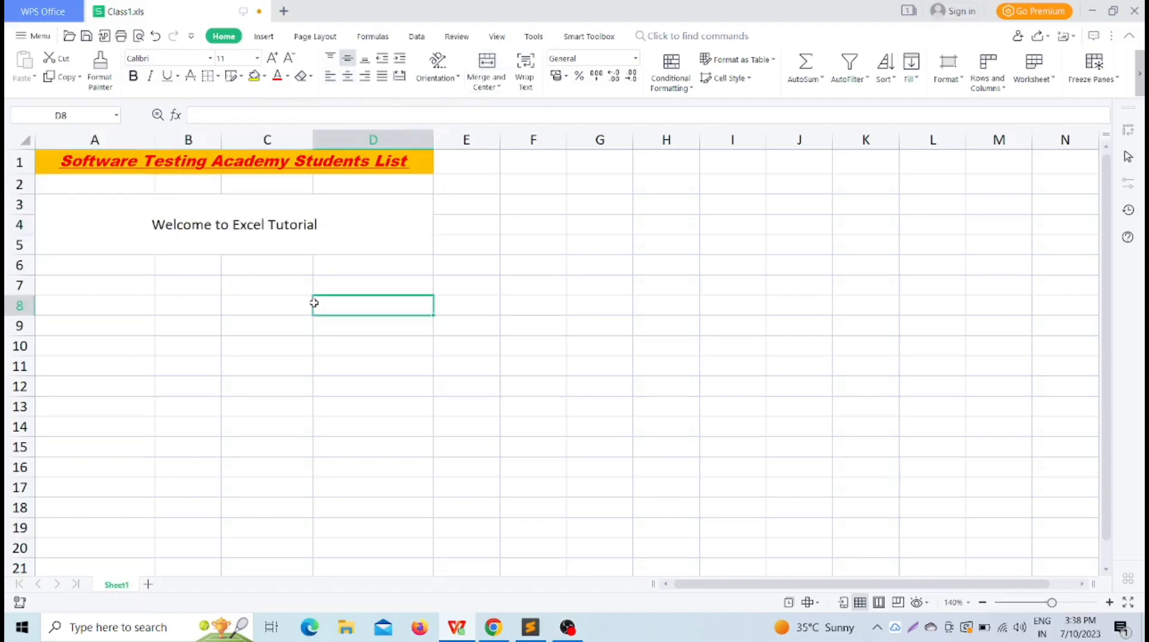
Change the font color of the welcome text in the merged cell A3:D5 to the standard light blue.
left_click(321, 248)
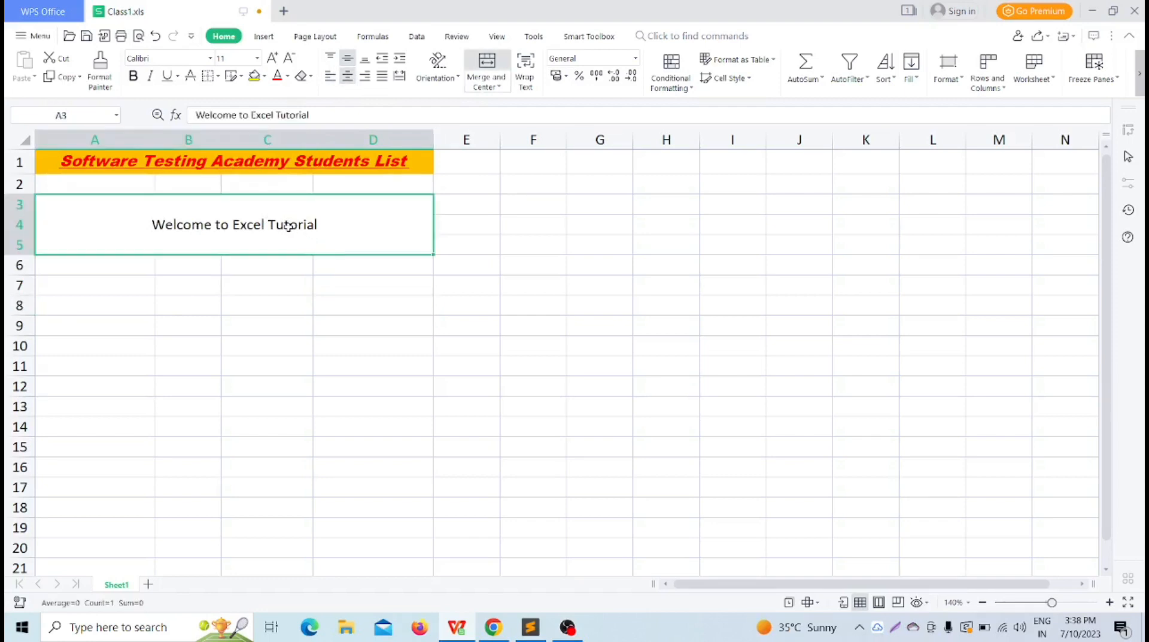
left_click(305, 332)
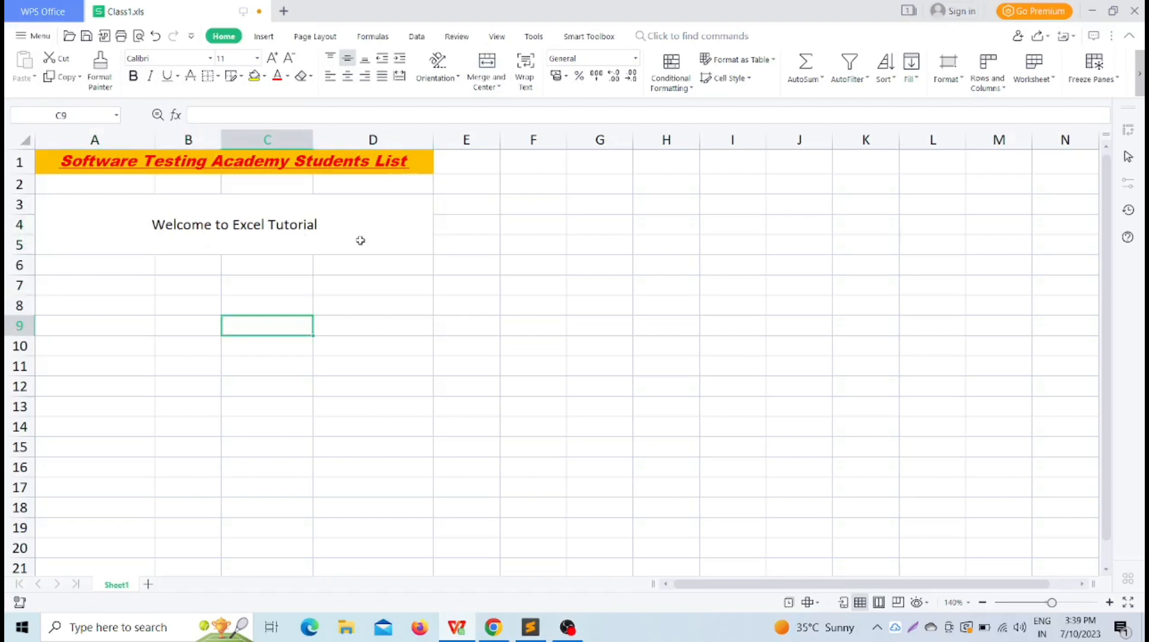
left_click(387, 222)
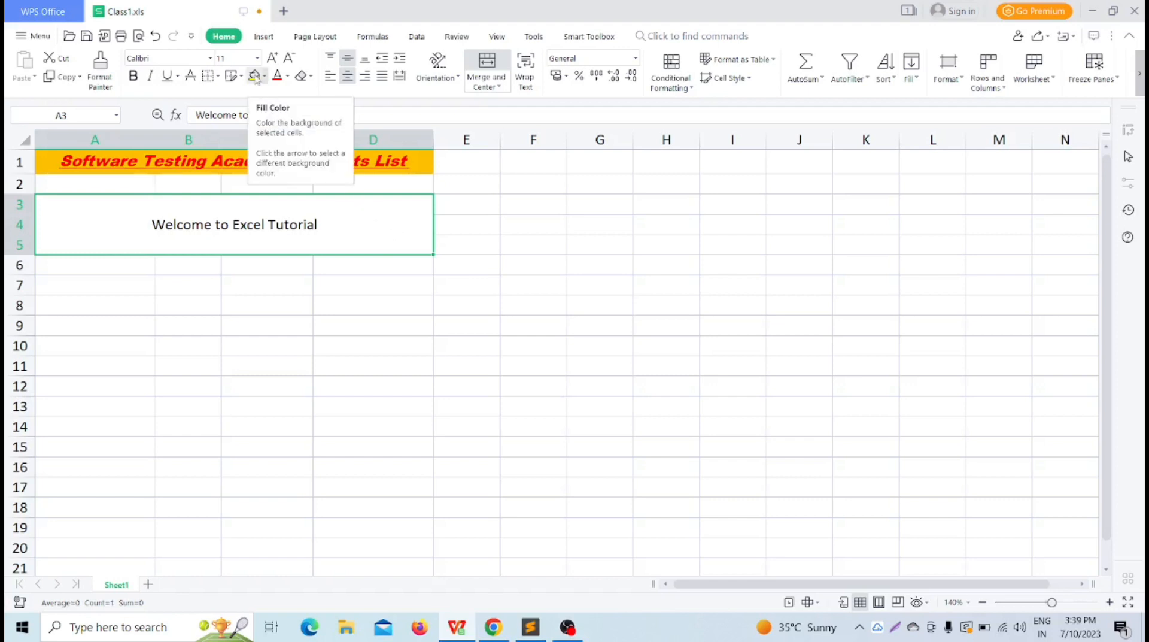
left_click(287, 78)
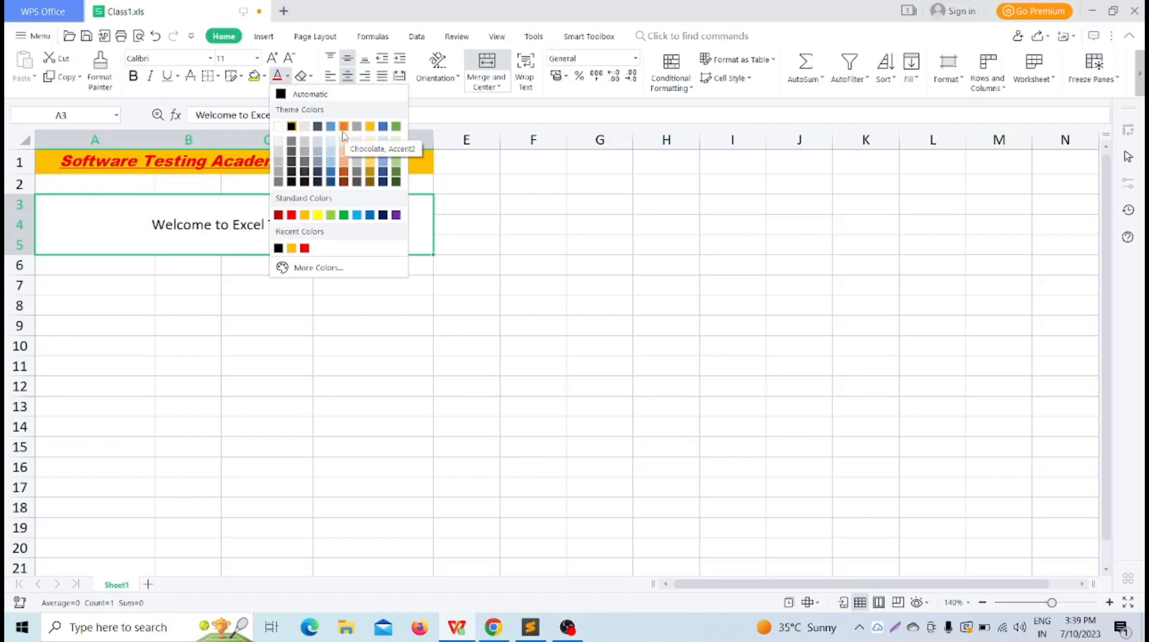
left_click(356, 215)
left_click(326, 332)
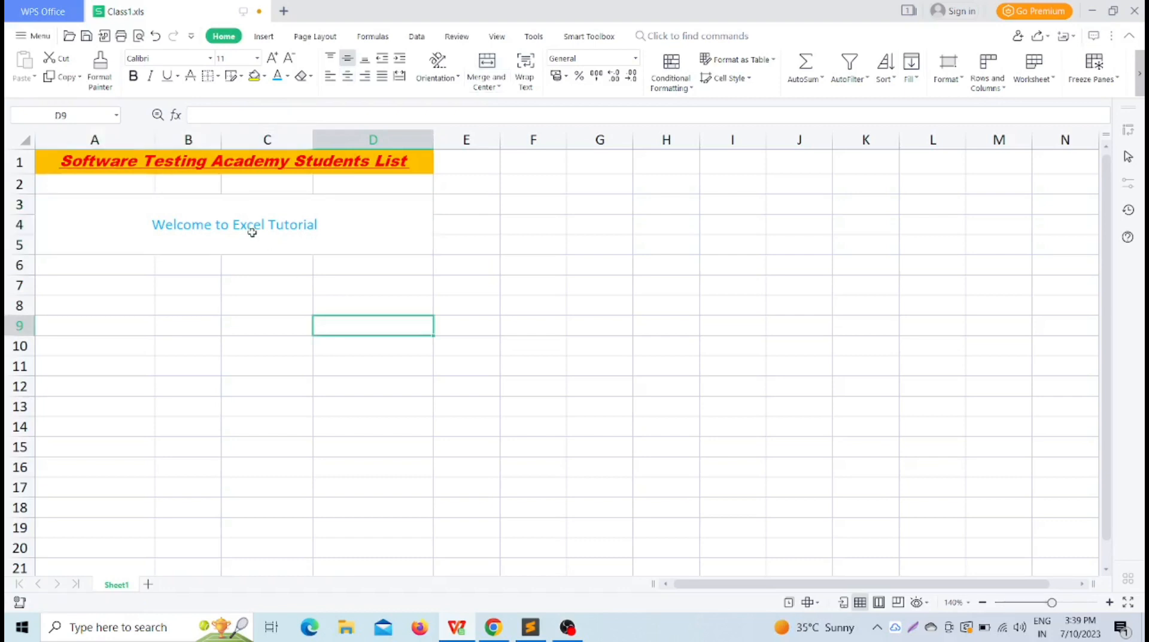
Fill the merged welcome cell A3:D5 with yellow.
left_click(331, 237)
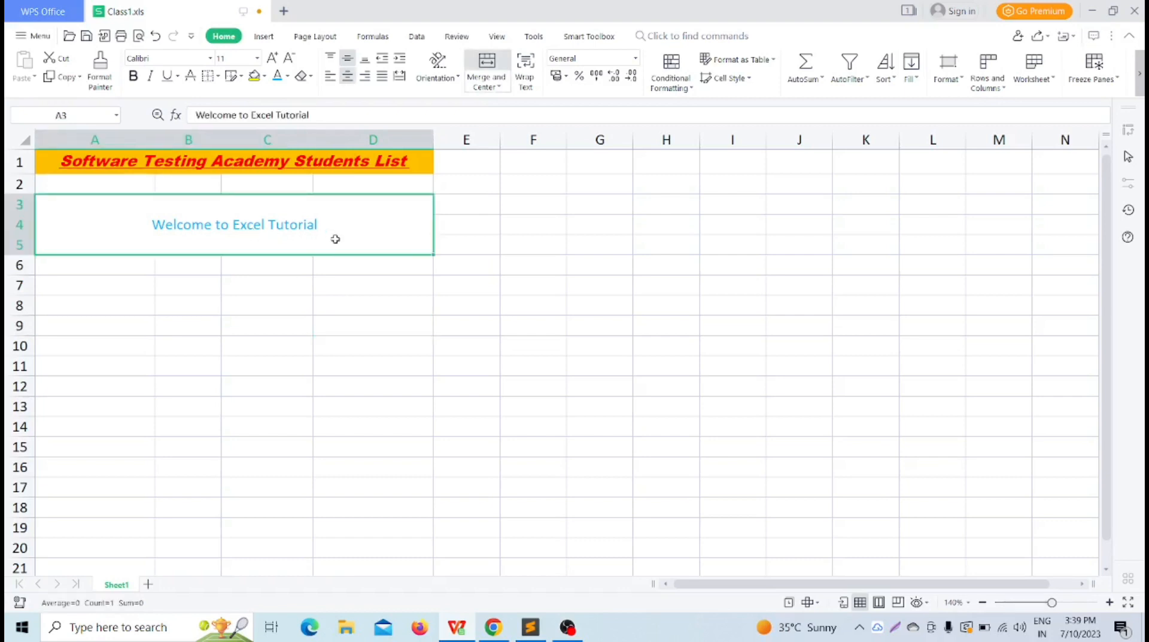
left_click(254, 77)
left_click(349, 405)
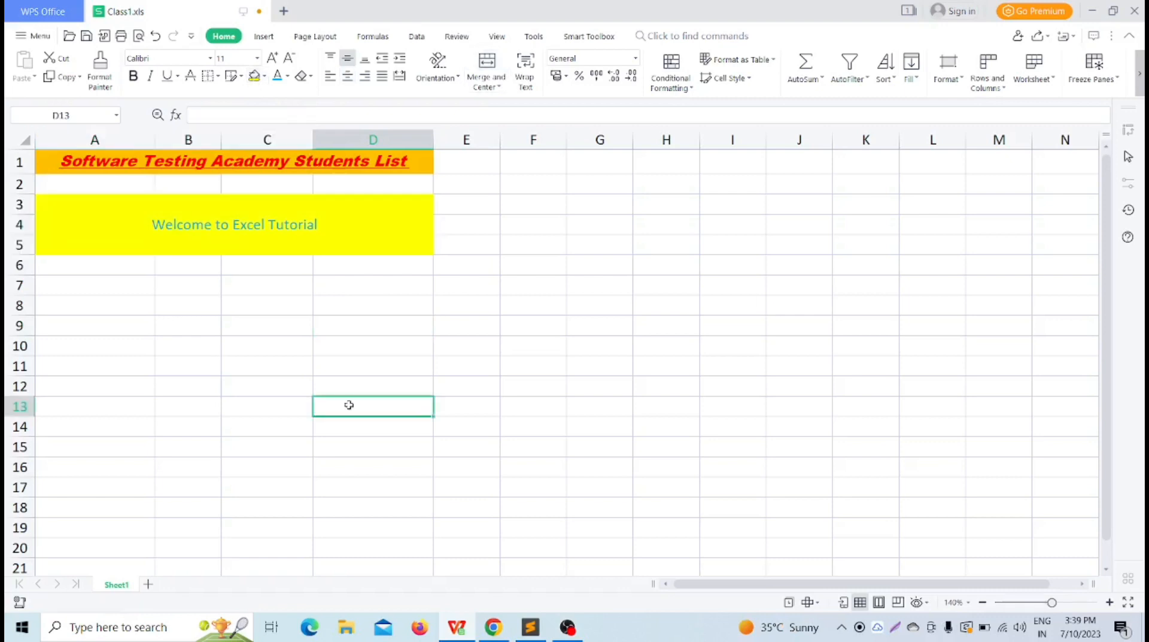
Set the fill color of the merged welcome cell A3:D5 to a light orange theme tint.
left_click(353, 223)
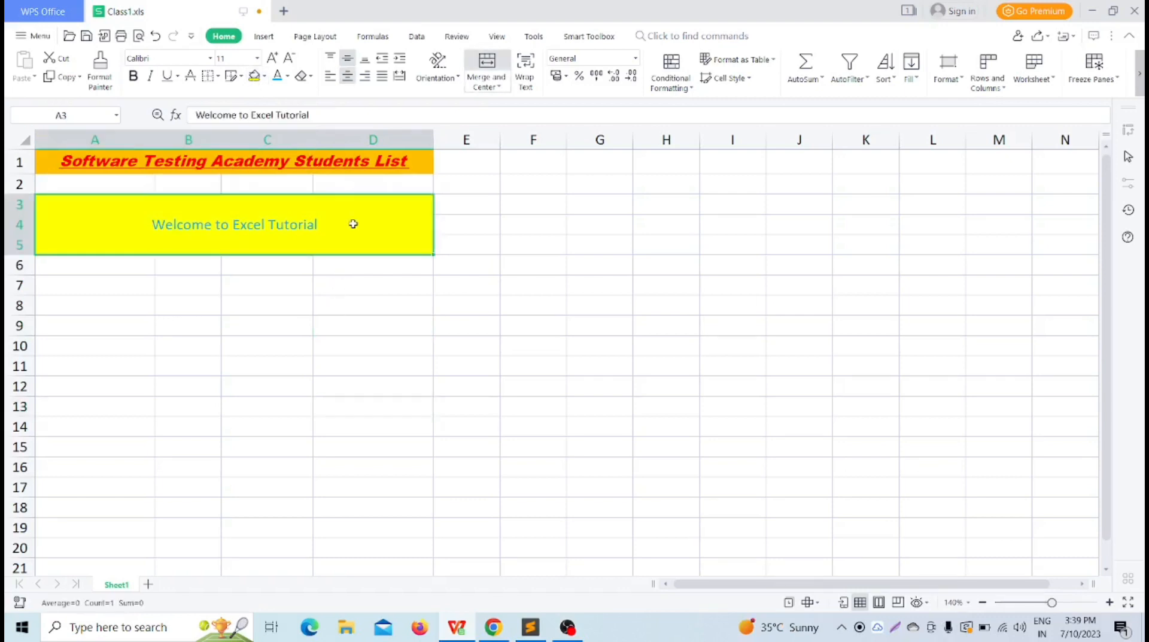
left_click(265, 77)
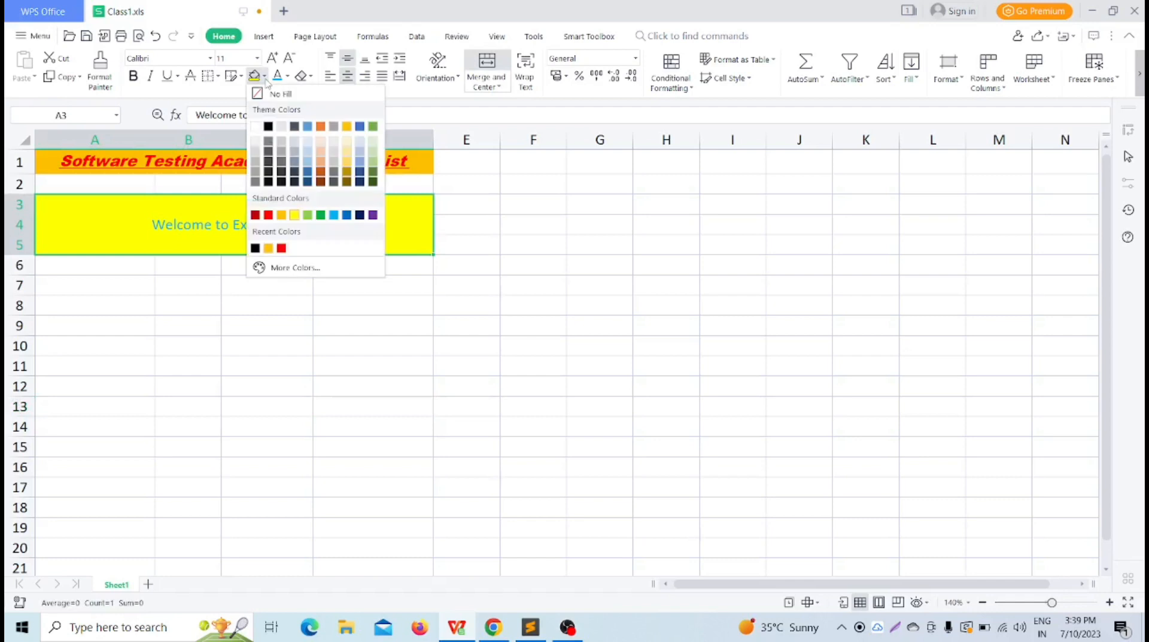
left_click(322, 159)
left_click(367, 311)
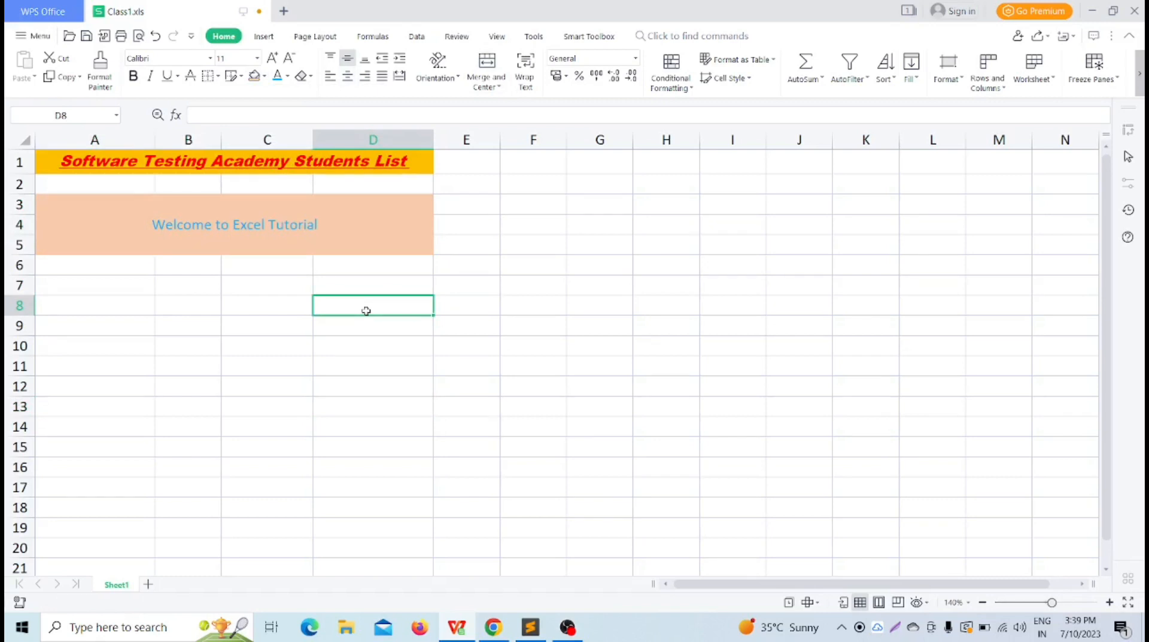
left_click(274, 316)
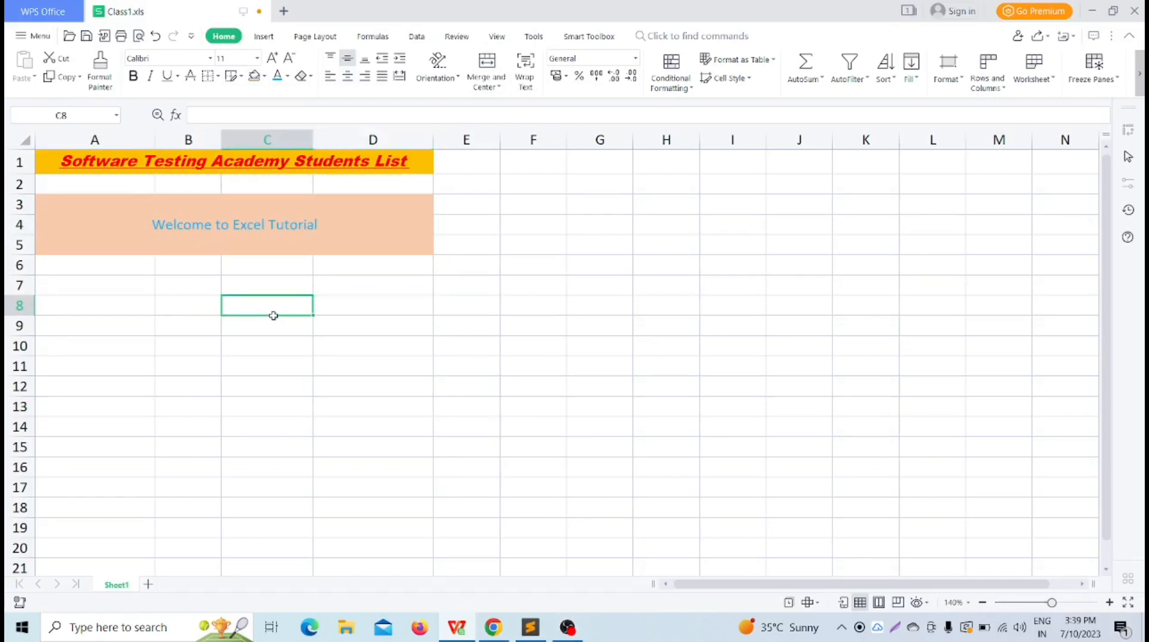
Delete the welcome text from the merged cell A3:D5, and undo the deletion.
left_click(392, 240)
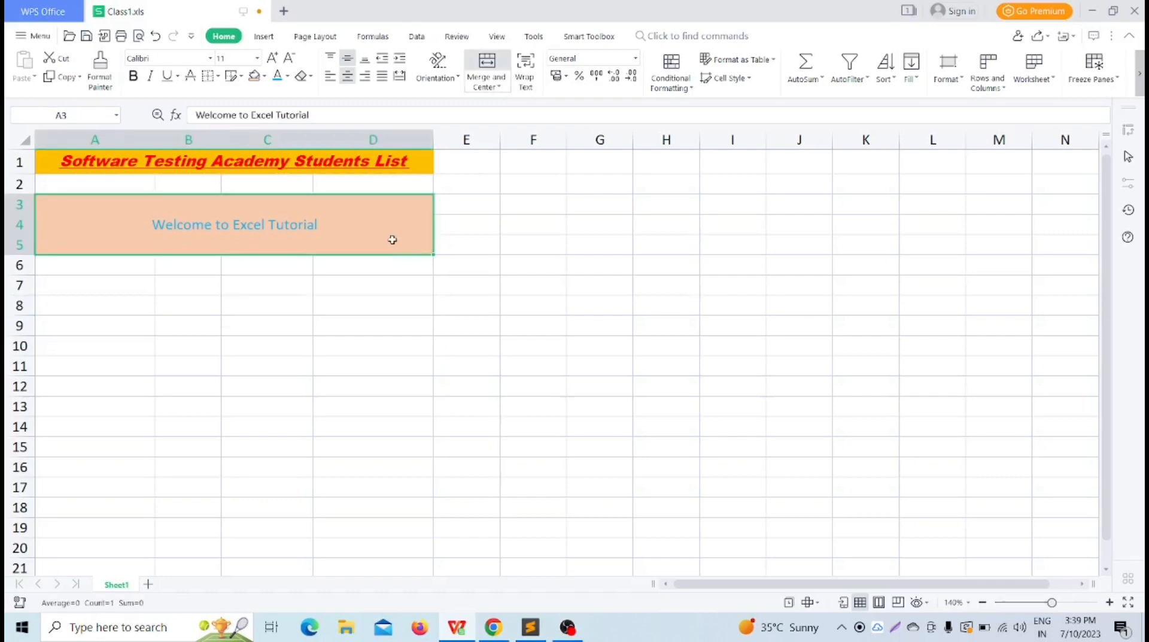
key("BackSpace")
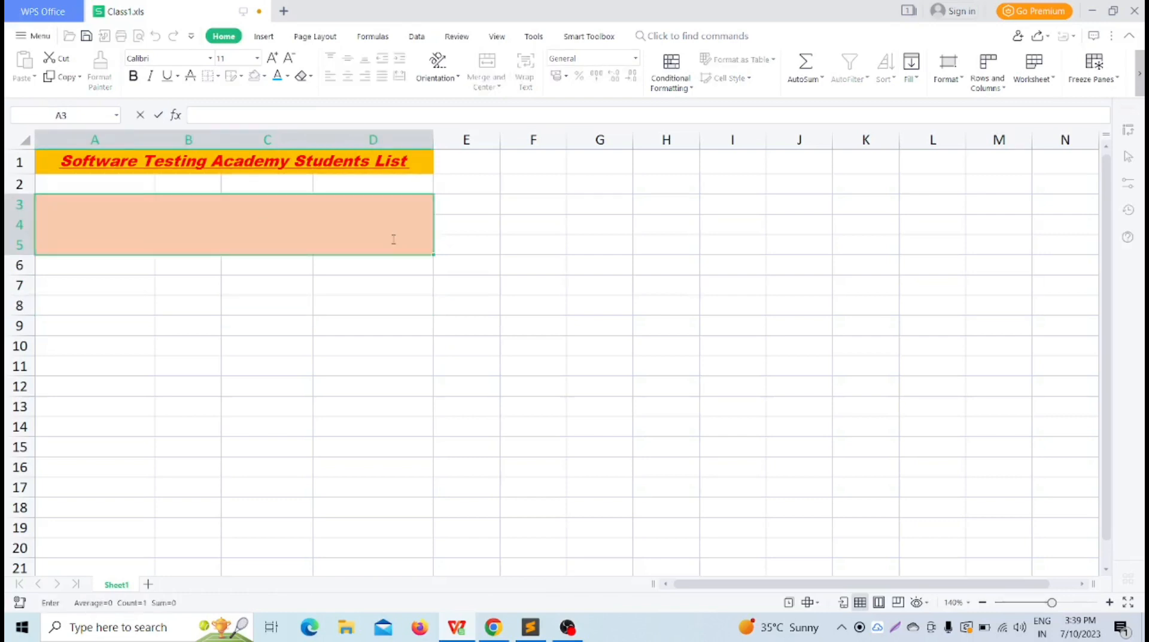
left_click(398, 345)
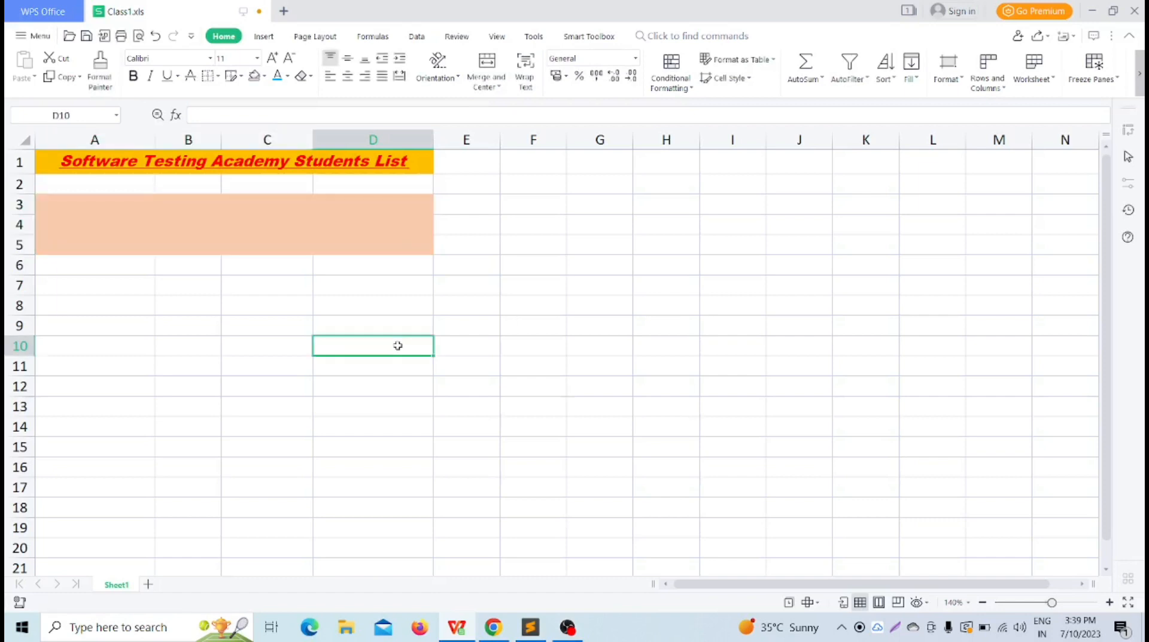
key("ctrl+z")
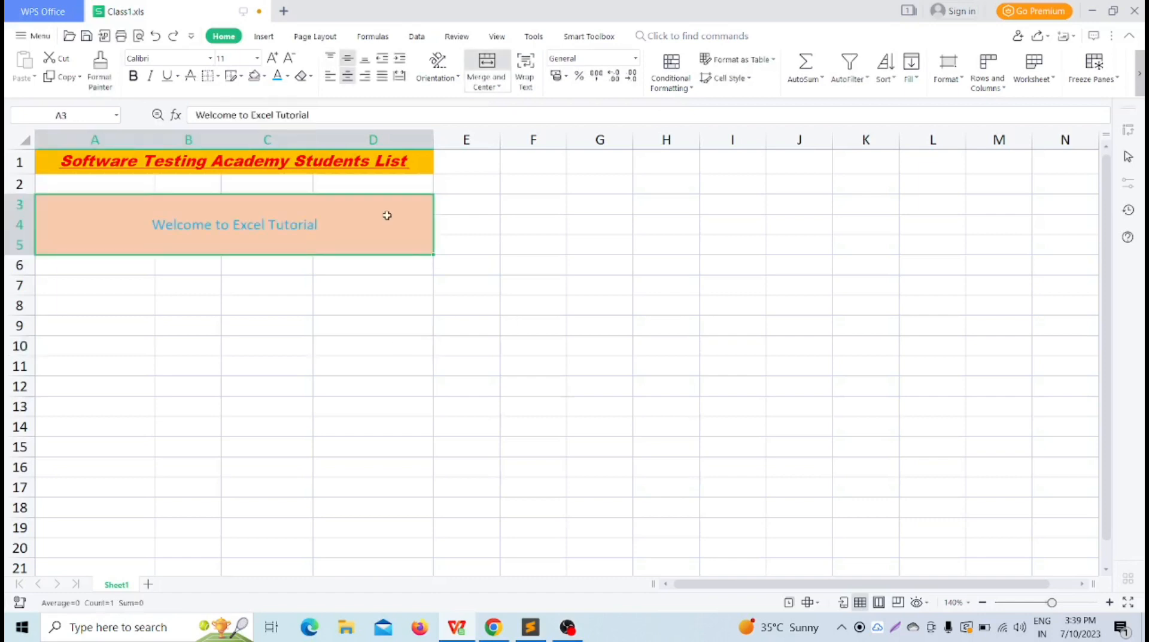
left_click(365, 305)
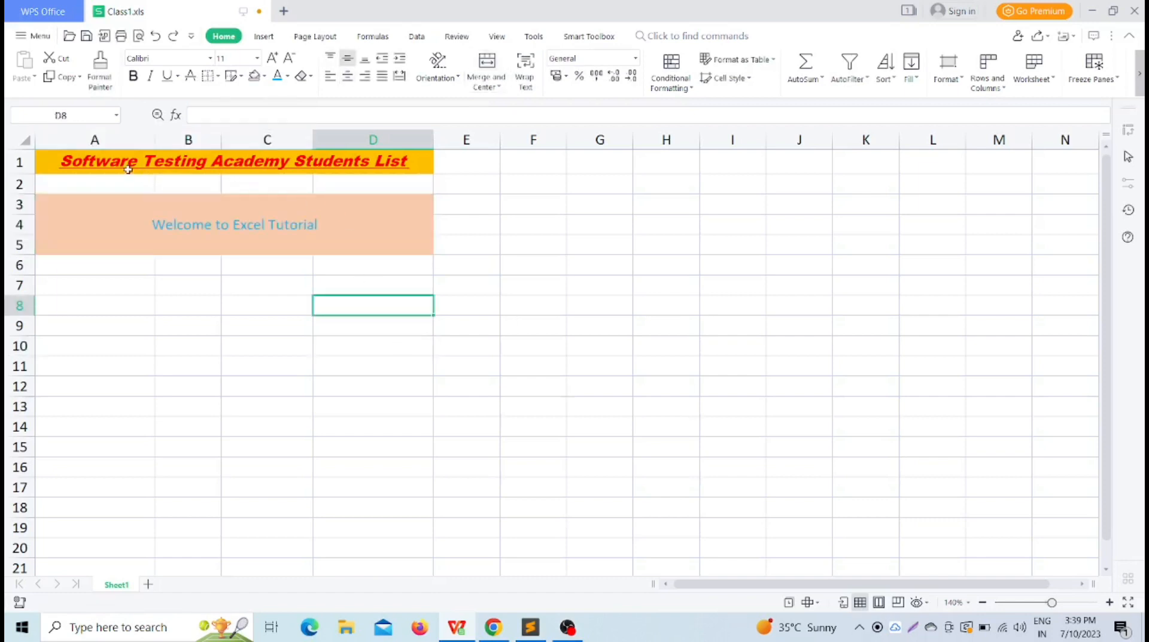
Edit the title in A1 to read "Software Testing Academy Students Marks List".
left_click(373, 167)
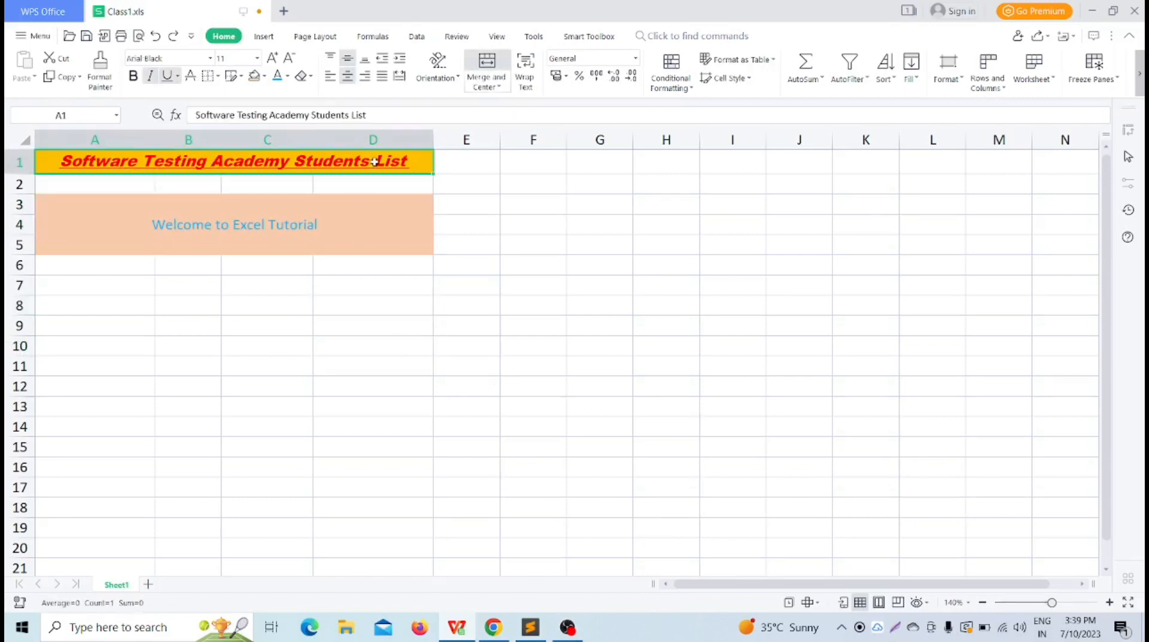
double_click(374, 164)
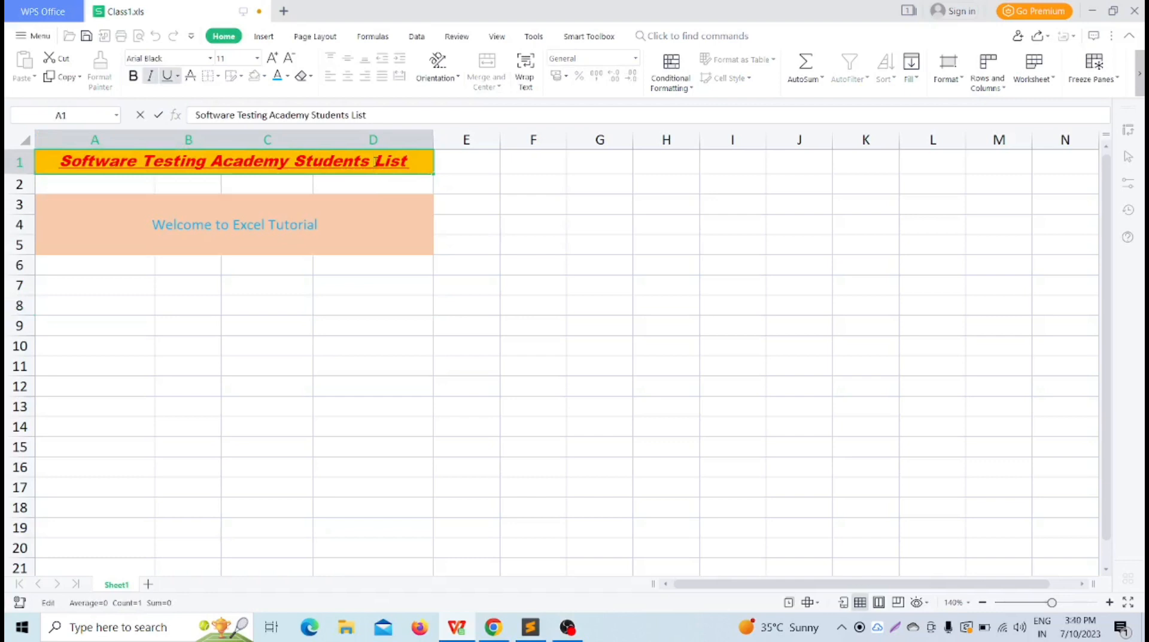
type("M")
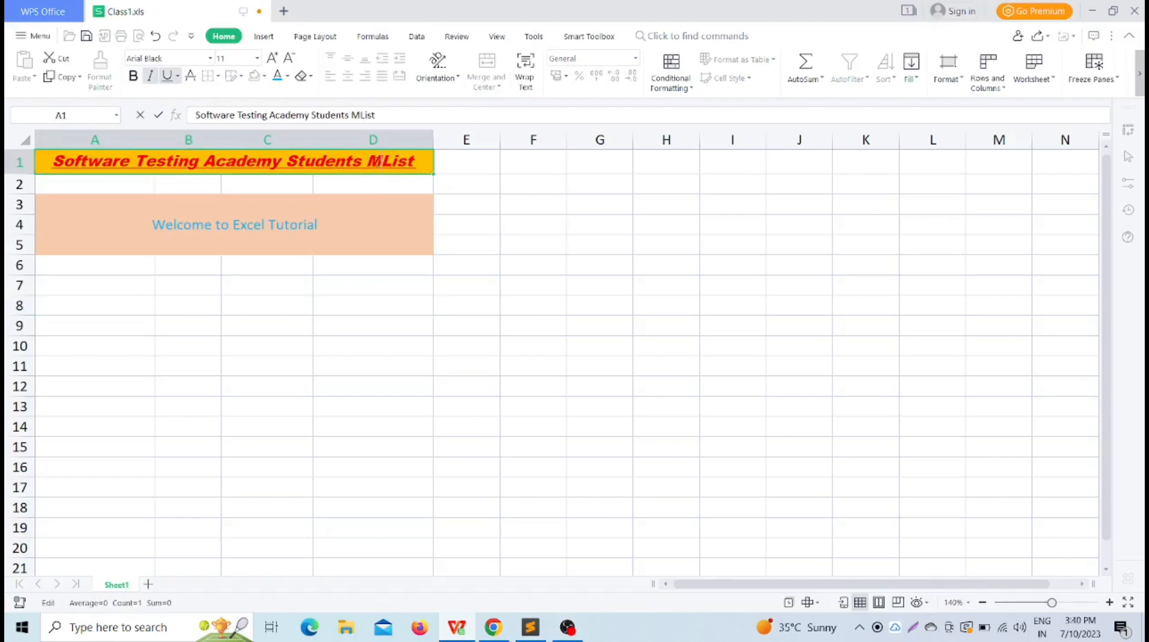
key("BackSpace")
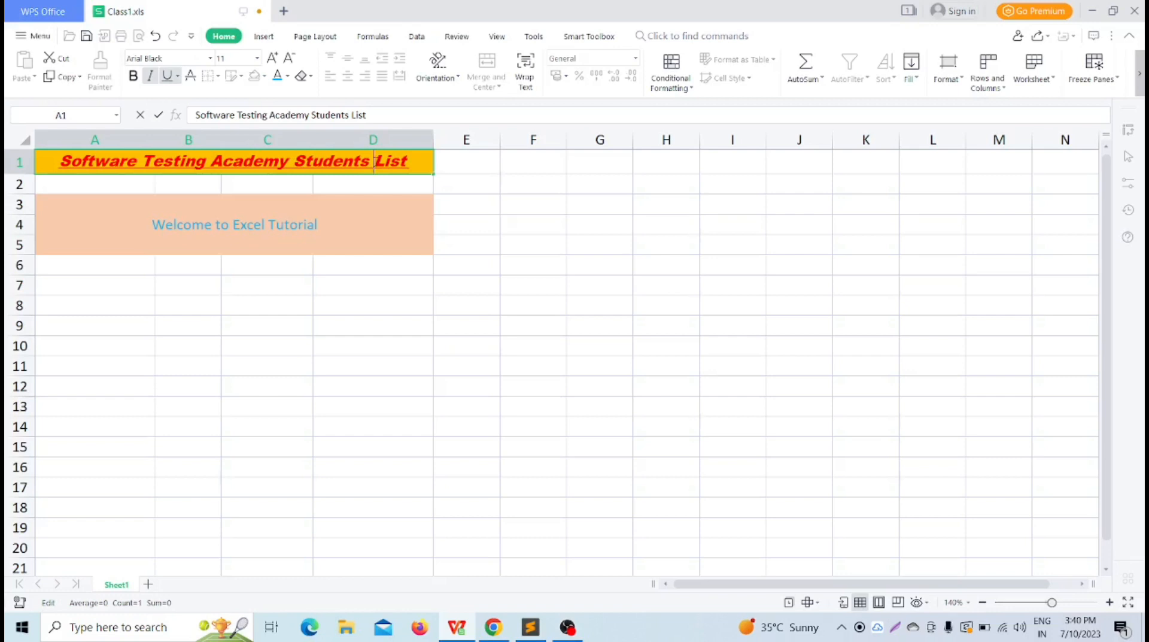
type("Marks")
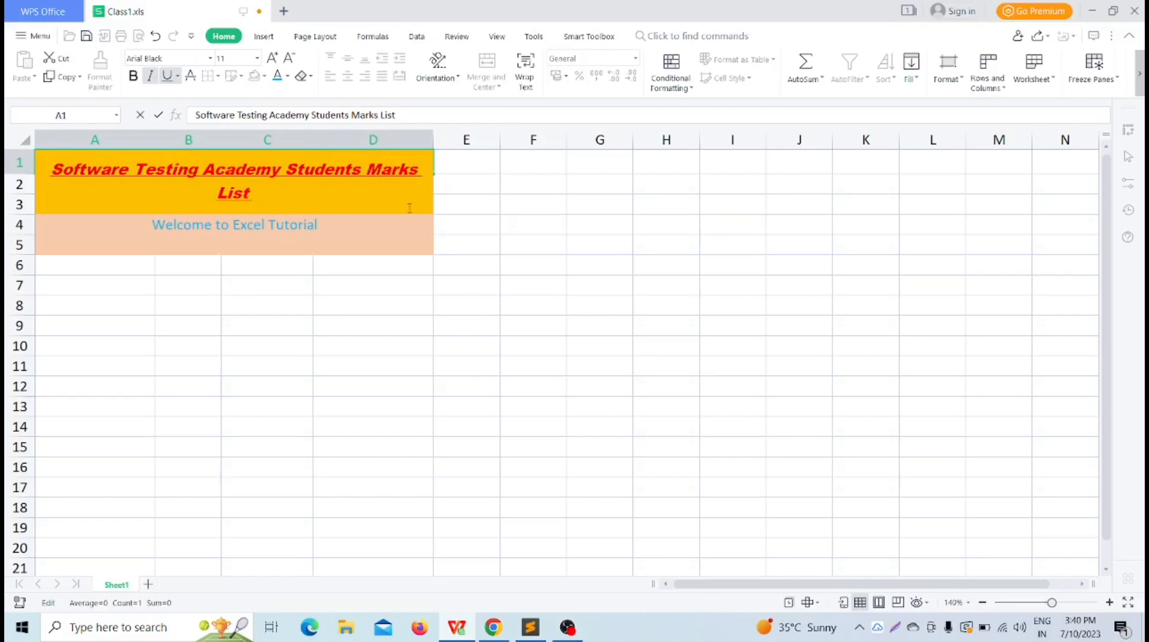
left_click(280, 311)
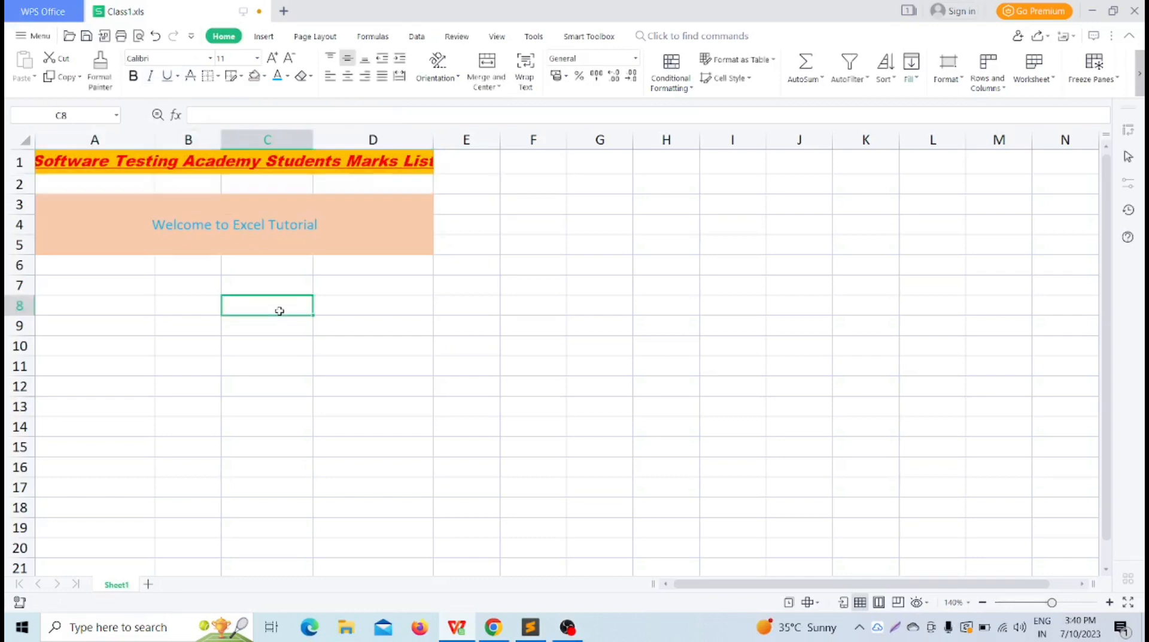
Widen column D until the full title in row 1 fits.
left_click(459, 184)
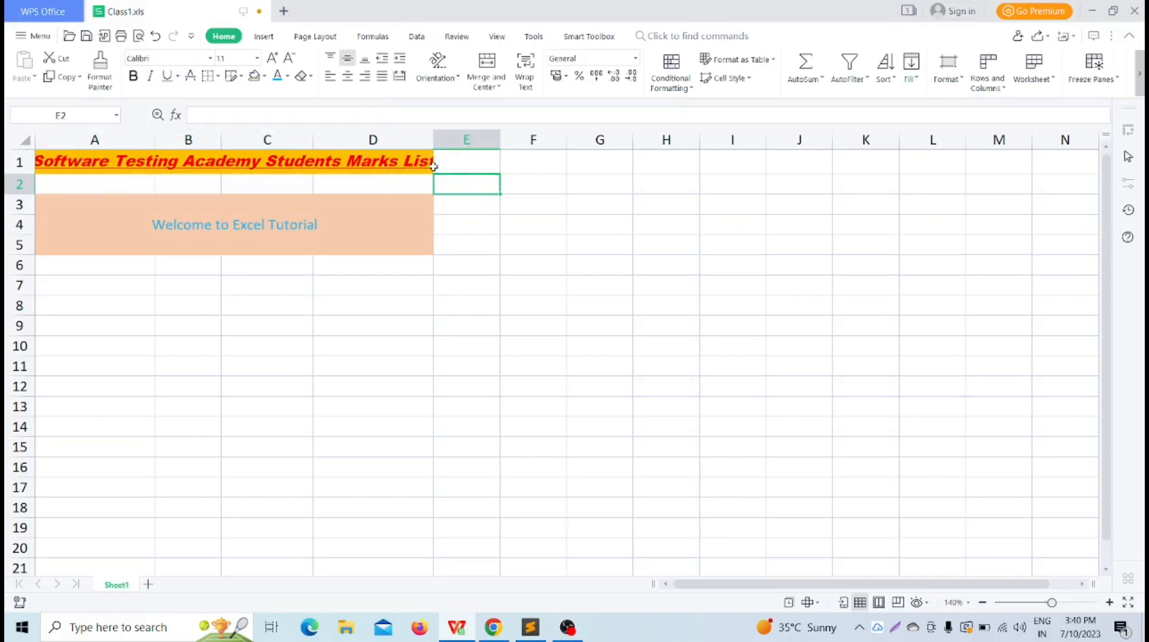
left_click_drag(434, 140, 503, 144)
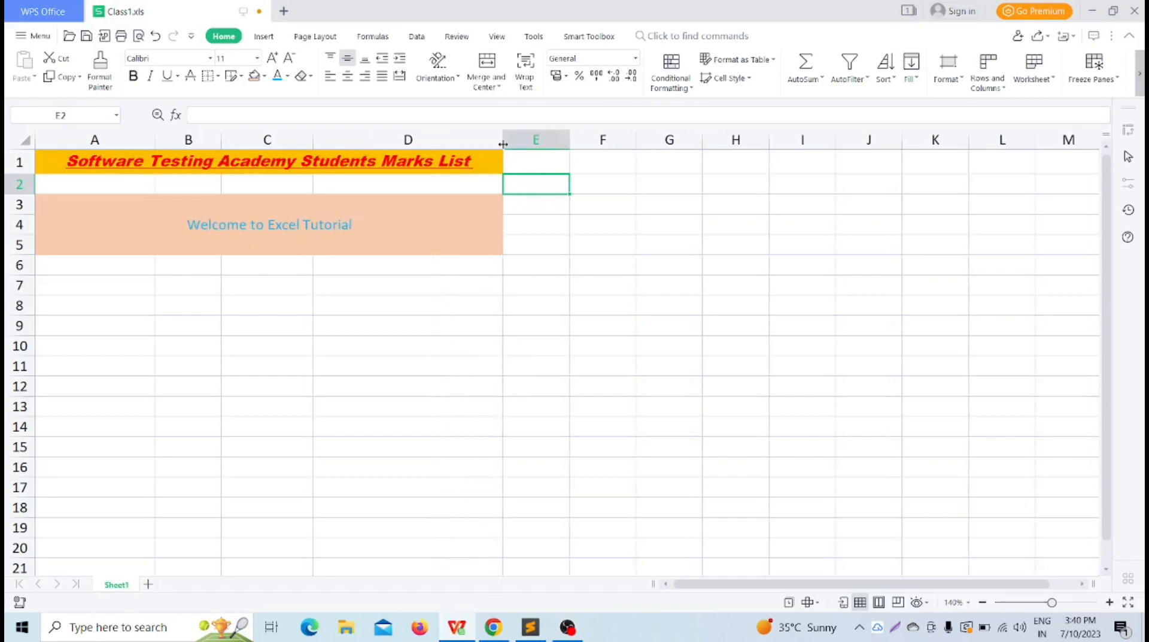
left_click(400, 371)
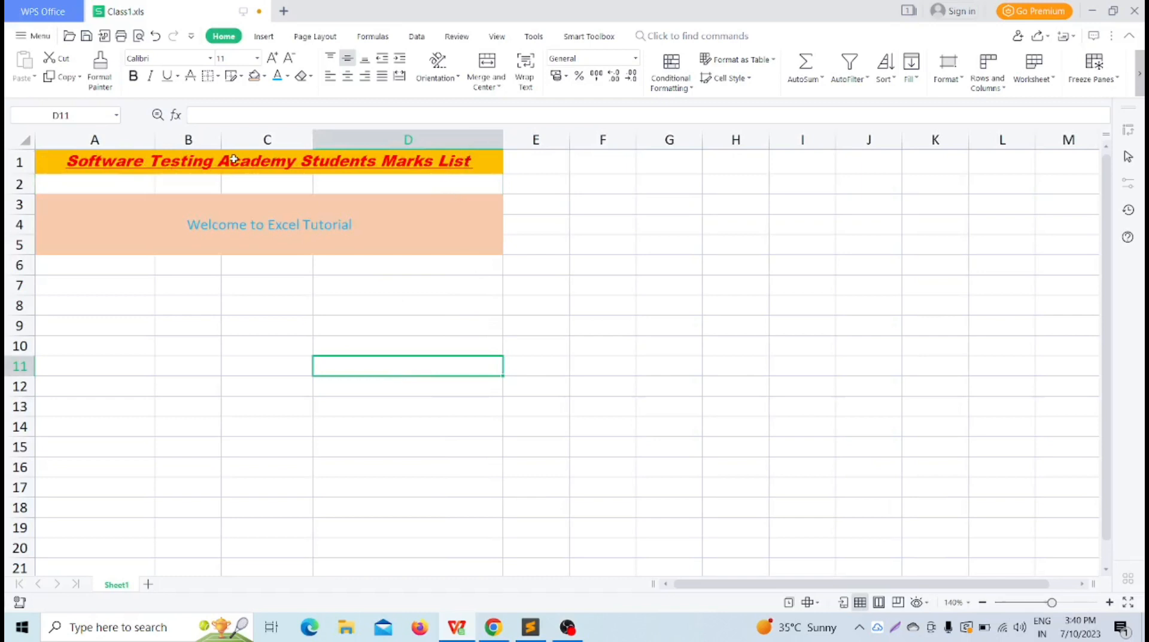
Enter the header "Name" in cell A7.
left_click(96, 269)
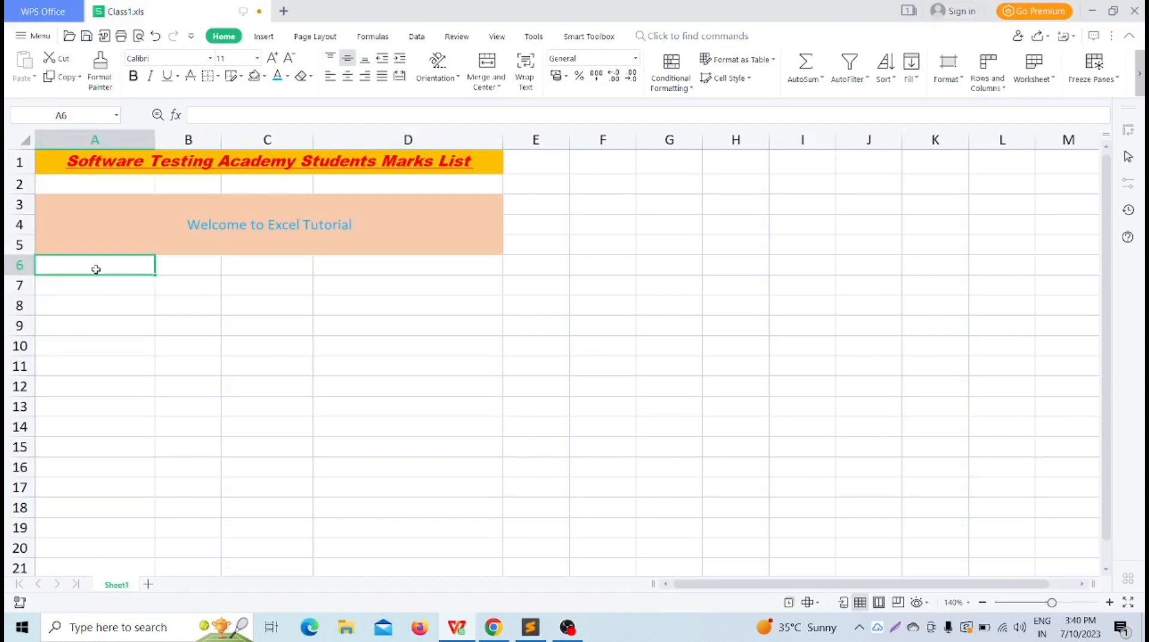
left_click(81, 285)
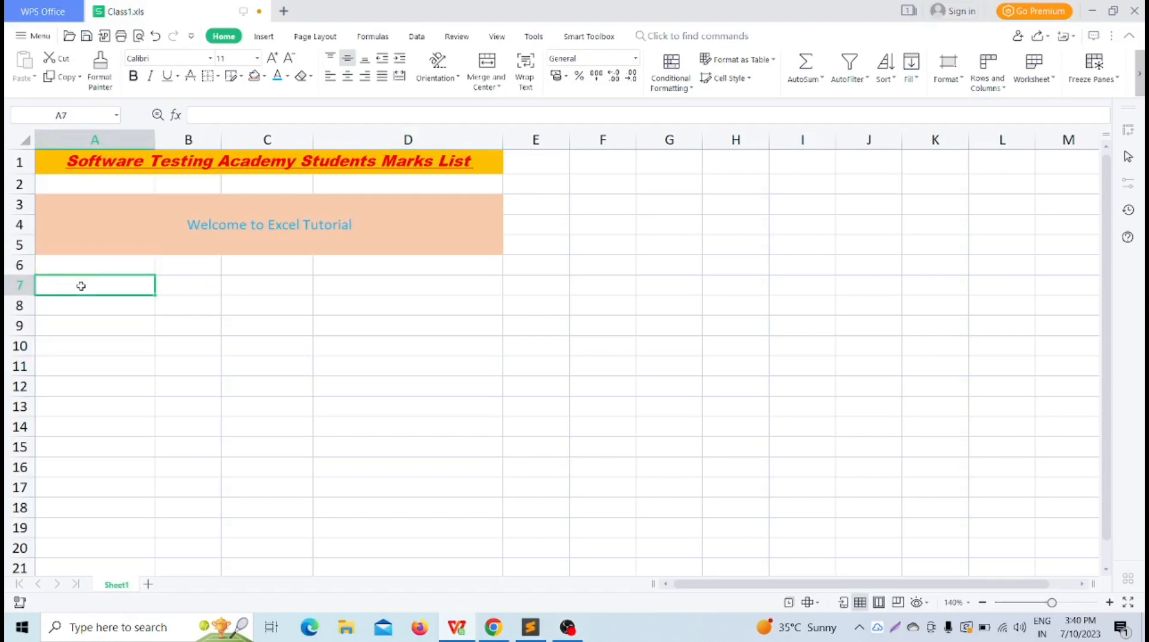
type("Name")
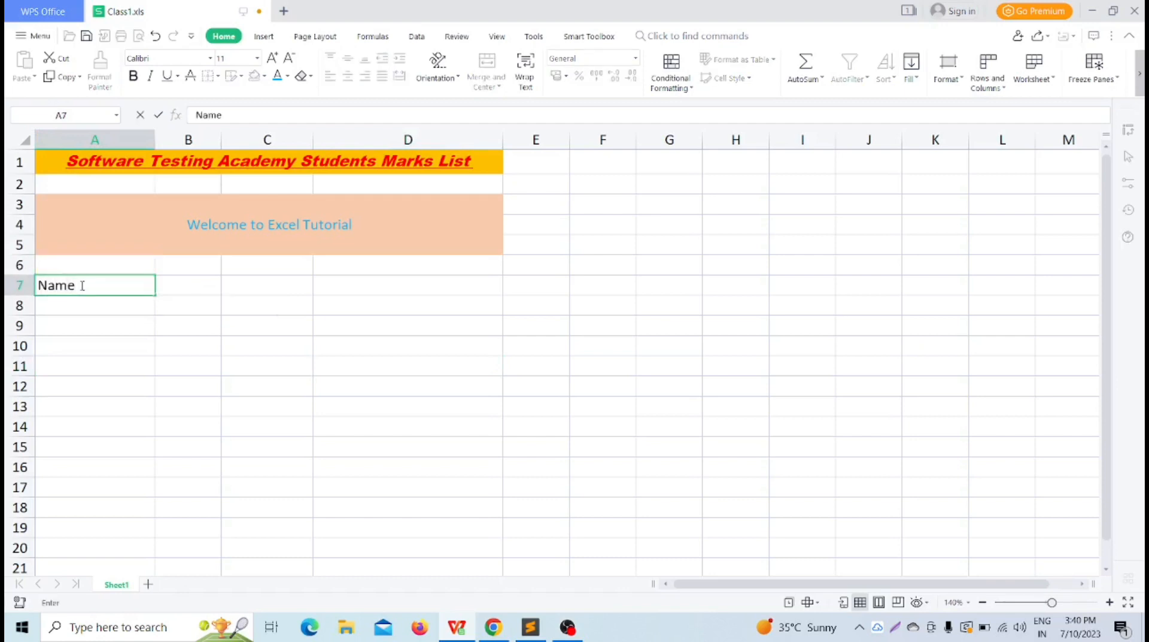
left_click(207, 287)
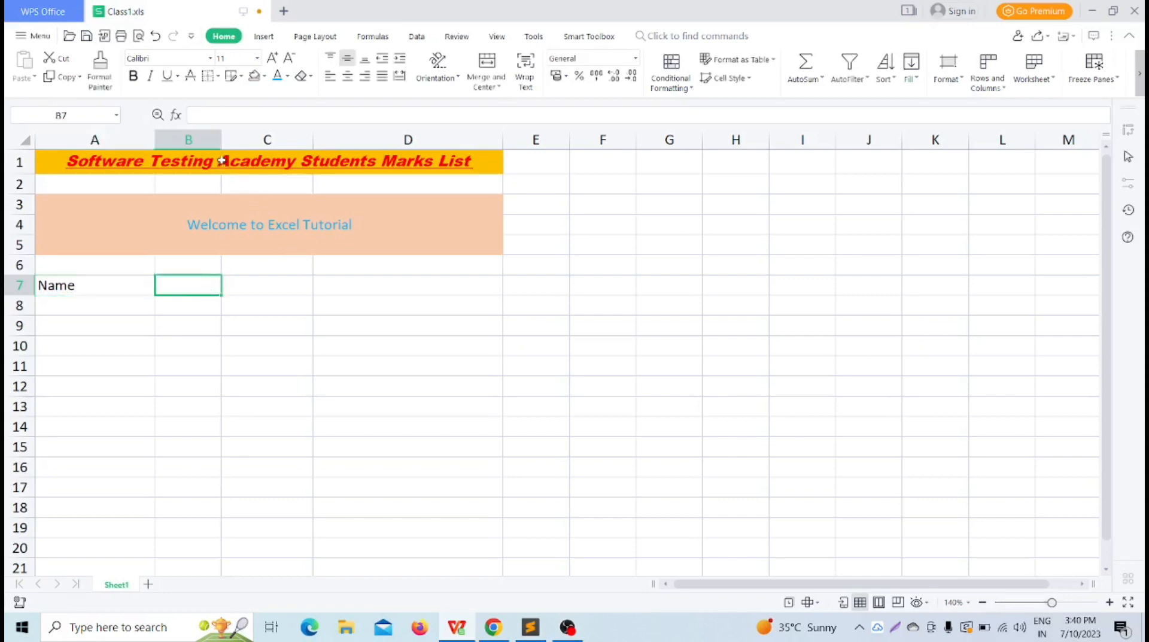
Widen columns B and C slightly.
left_click_drag(222, 140, 254, 141)
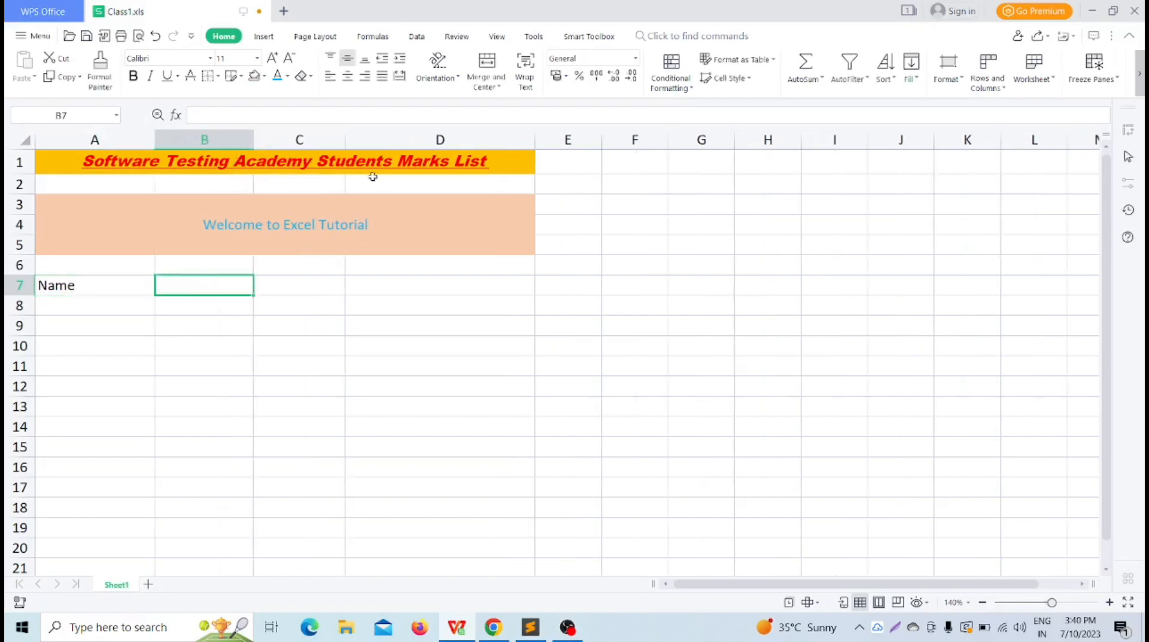
left_click_drag(344, 135, 368, 135)
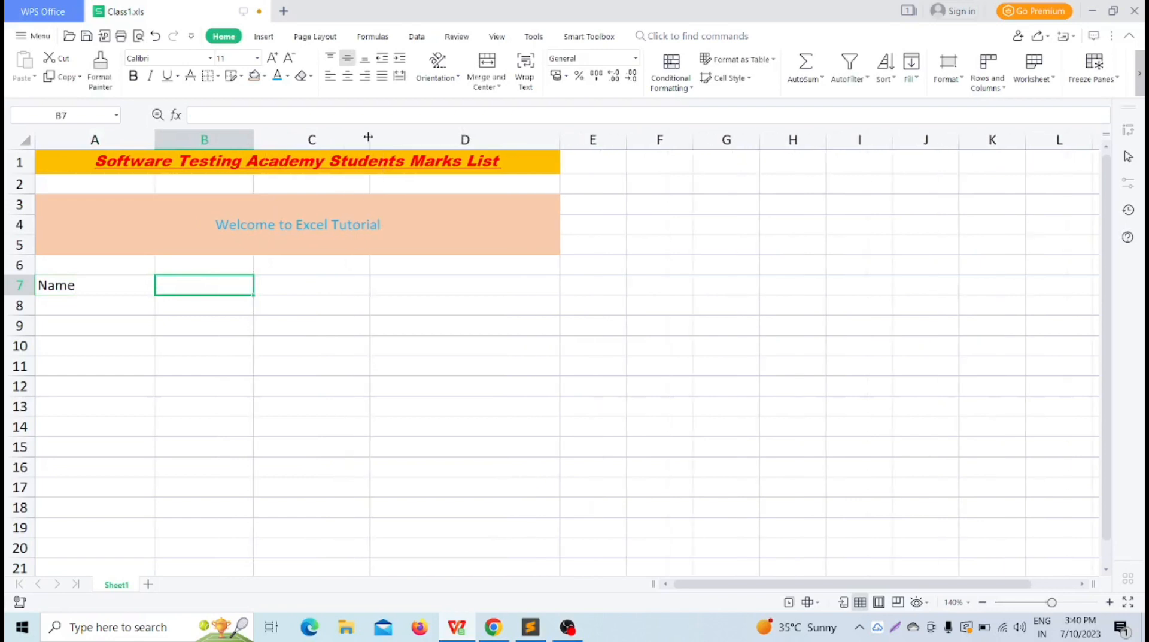
left_click(337, 300)
Enter the headers "January" in B7 and "Feb" in C7.
left_click(216, 288)
type("January")
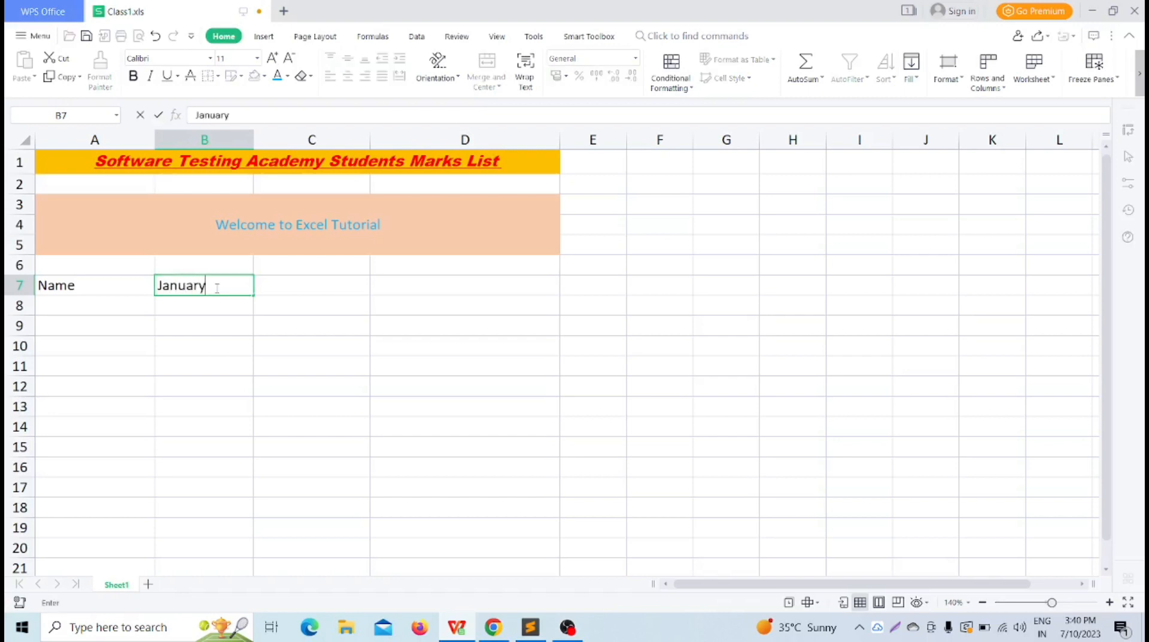
left_click(289, 291)
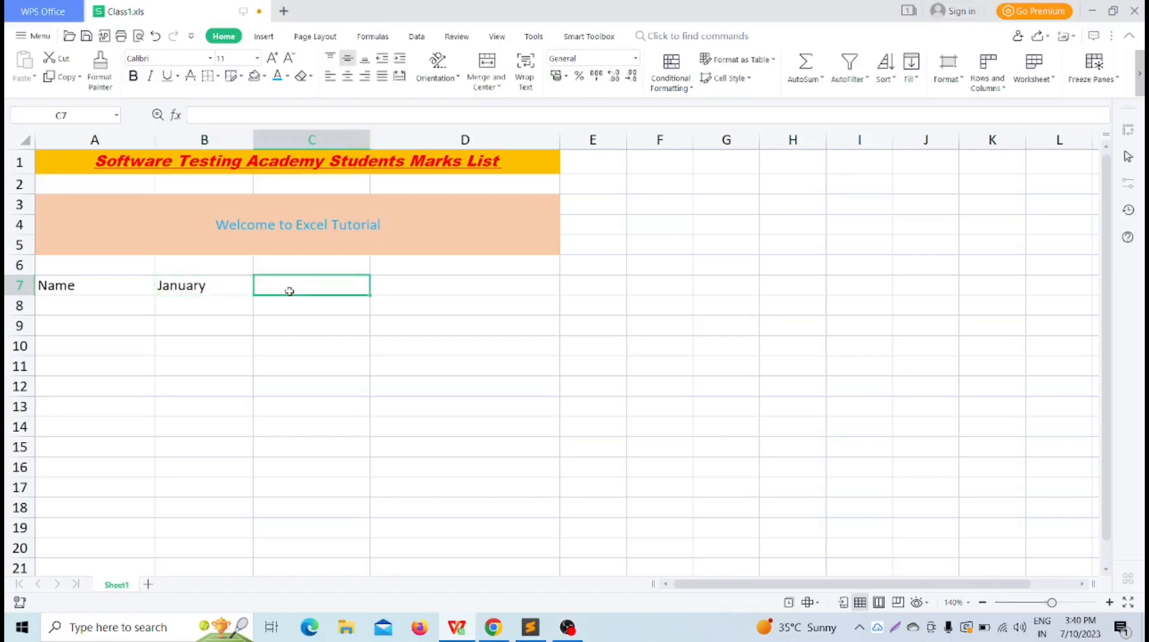
type("Feb")
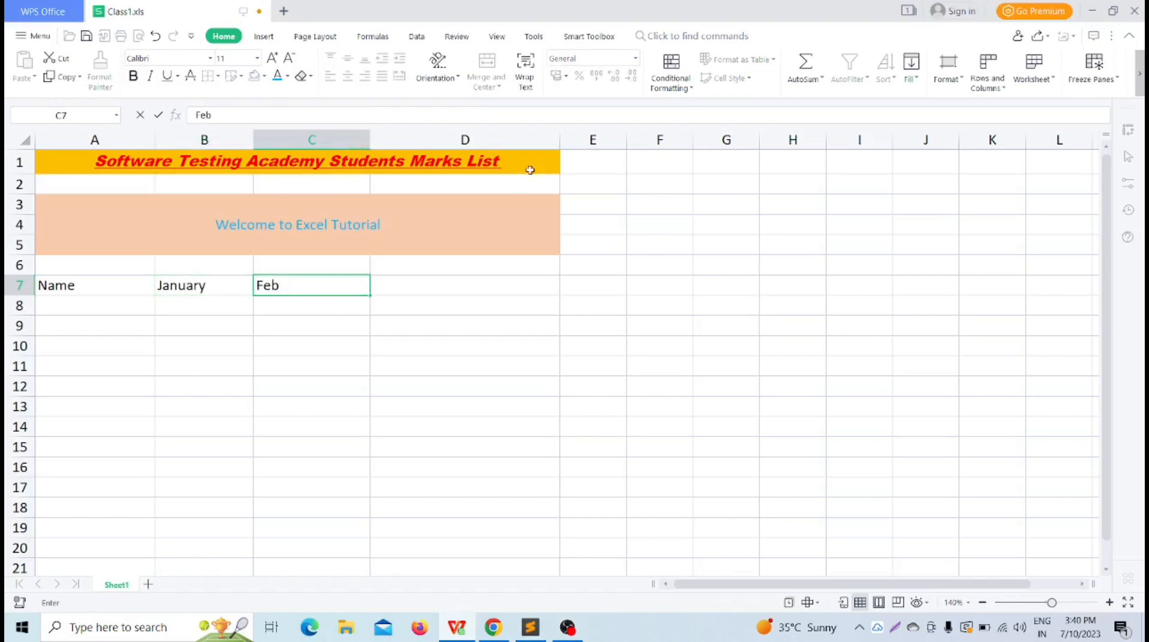
Replace the word "Marks" with "Unit Test" in the title in row 1.
left_click(459, 160)
double_click(443, 162)
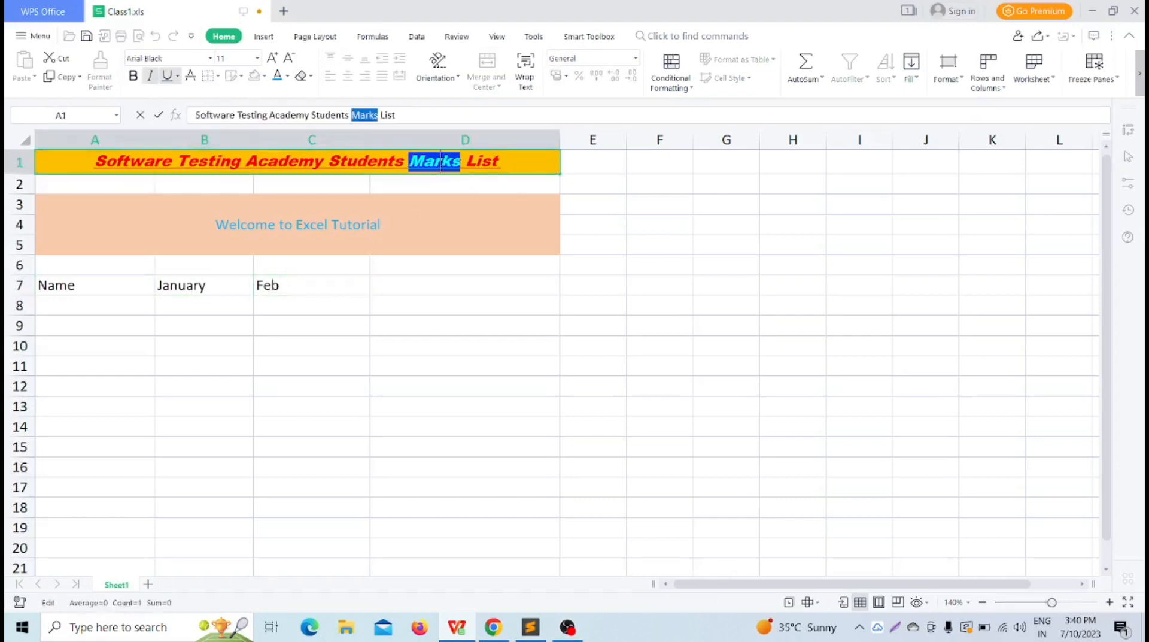
type("Unit")
type(" Test")
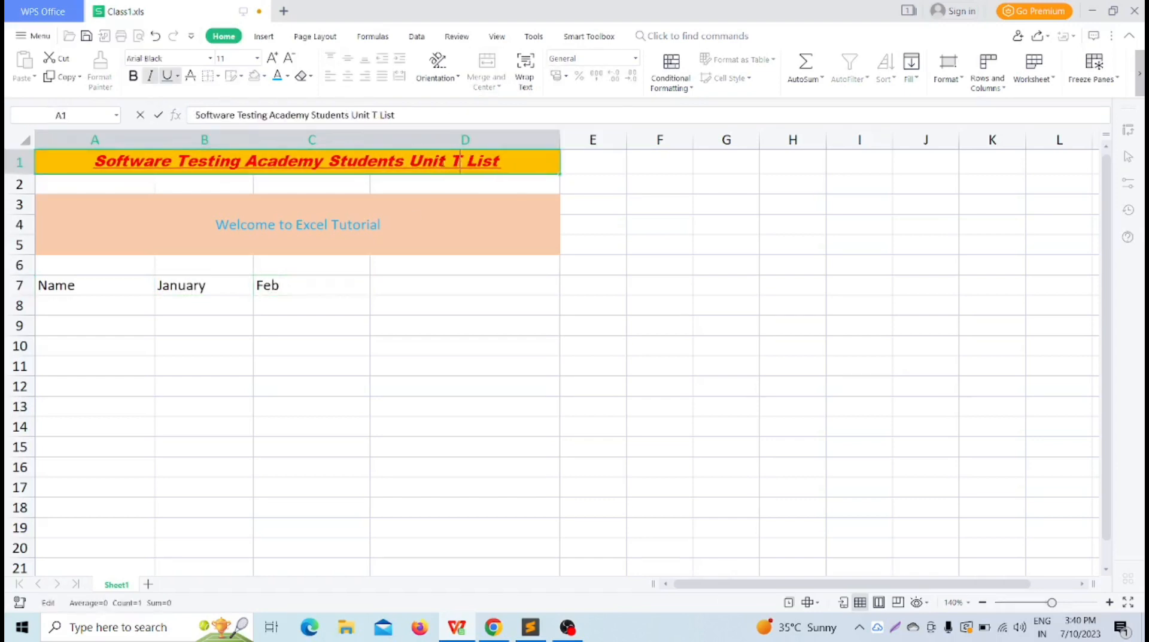
left_click(504, 330)
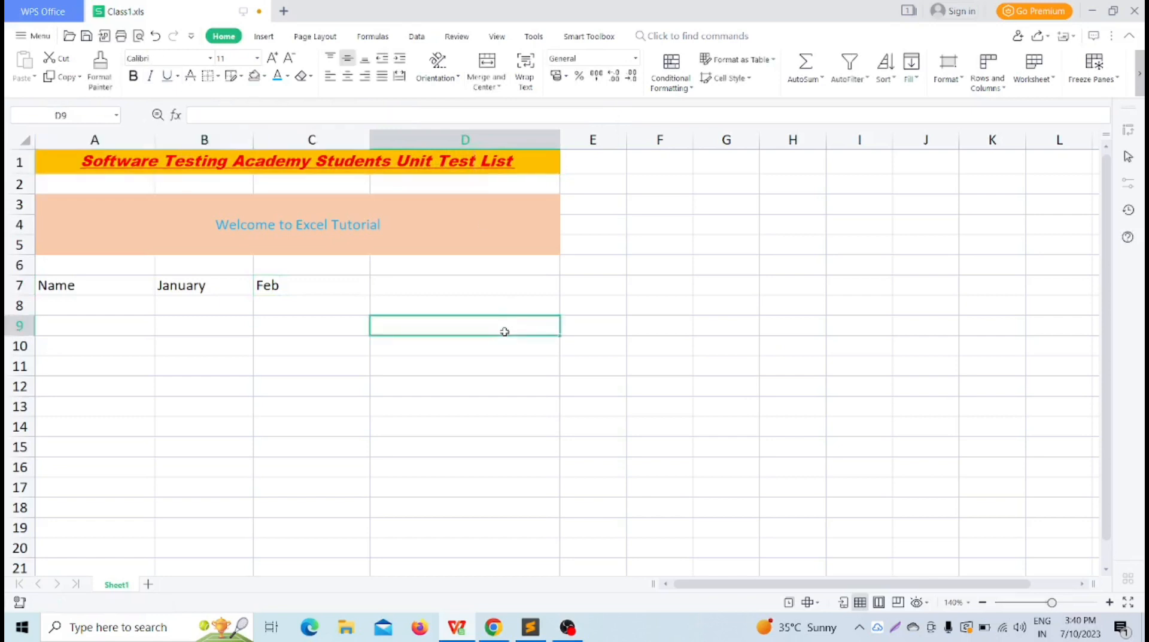
left_click(397, 405)
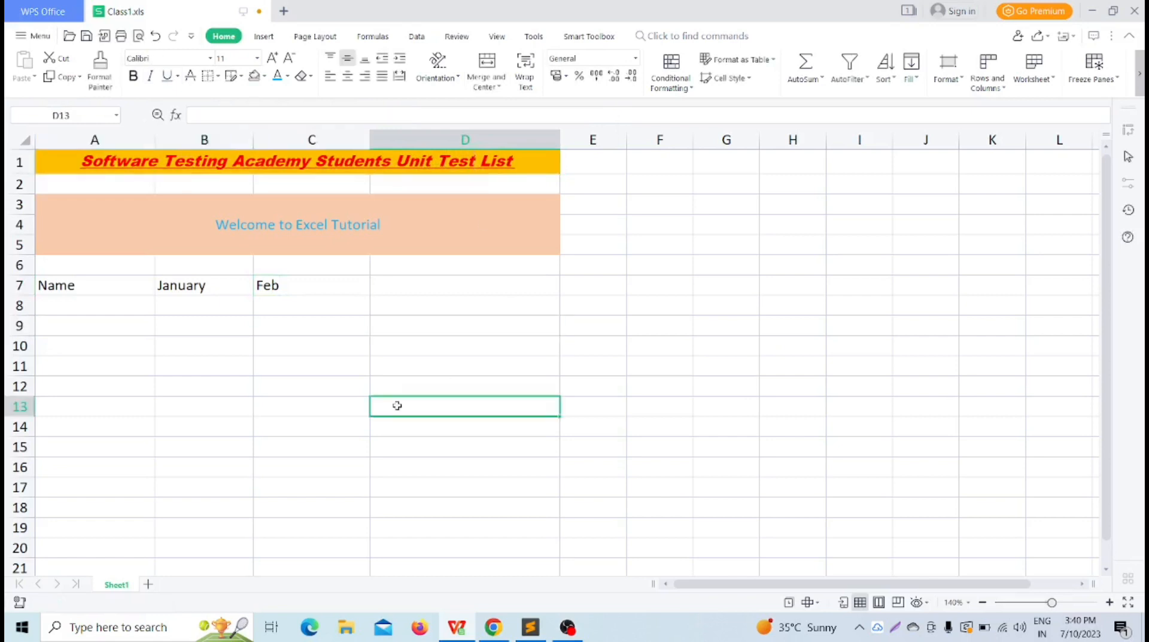
Complete the header in C7 to "February" and enter the header "March" in D7.
left_click(311, 294)
double_click(299, 285)
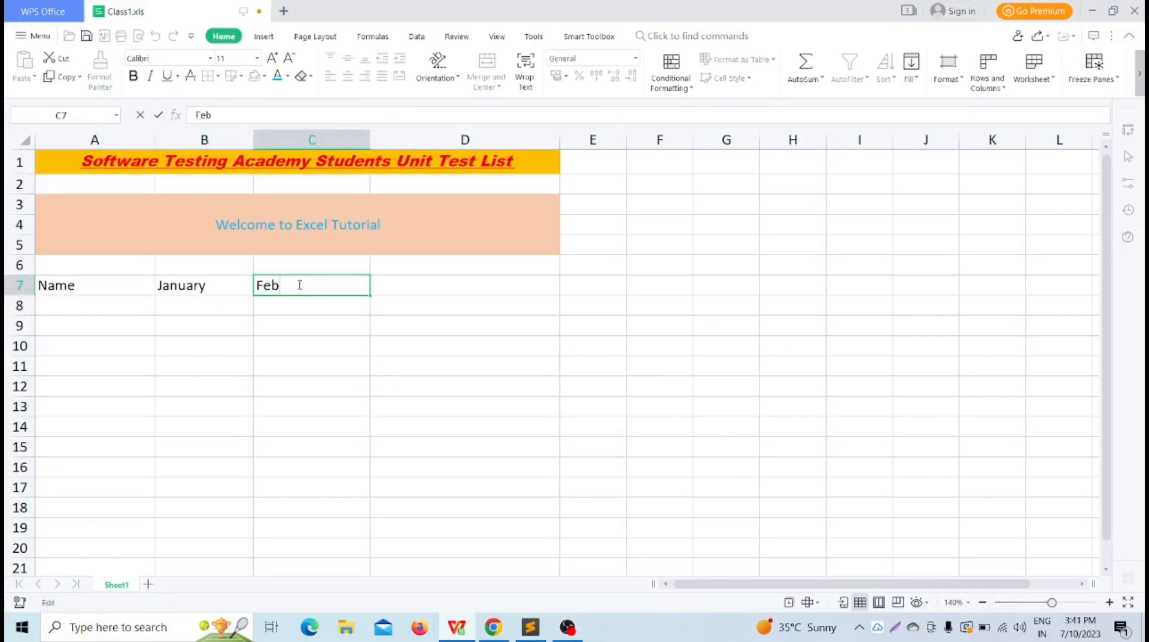
type("ruary")
left_click(425, 293)
type("March")
left_click(500, 406)
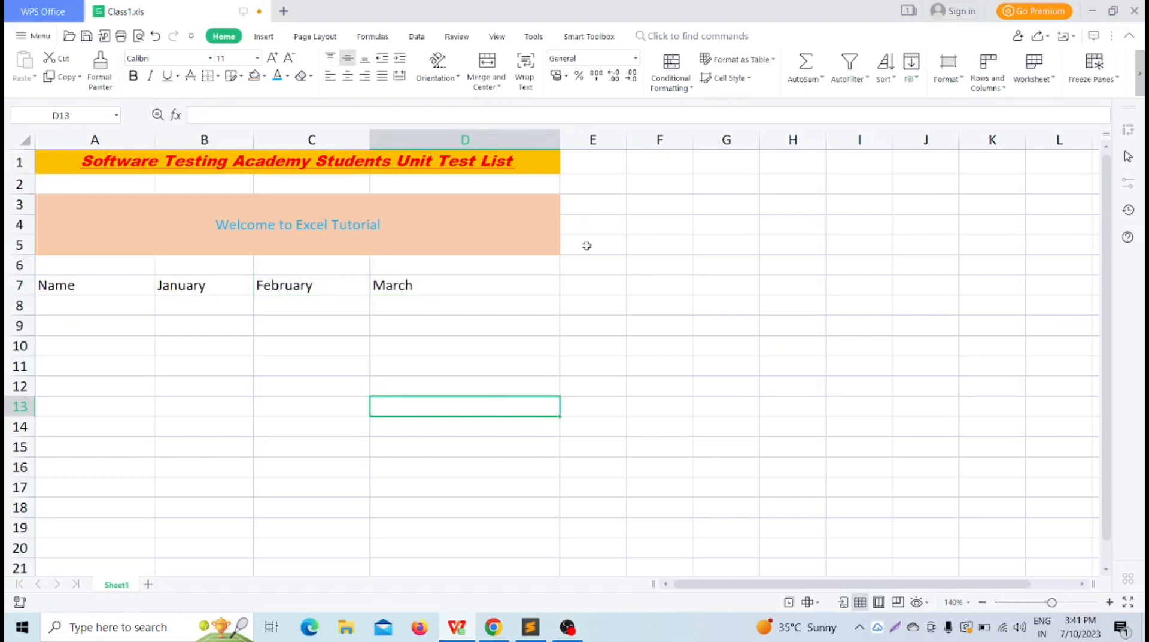
Enter the header "Total" in cell E7 and widen column E slightly.
left_click(576, 283)
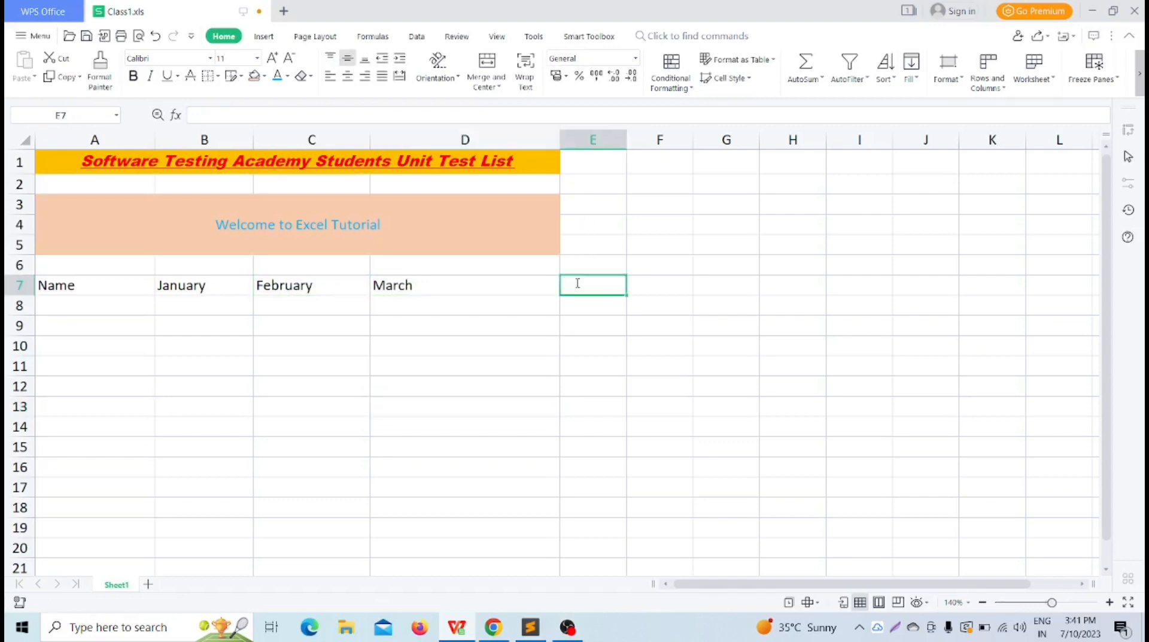
type("Tital")
key("BackSpace")
key("BackSpace")
key("BackSpace")
type("otal")
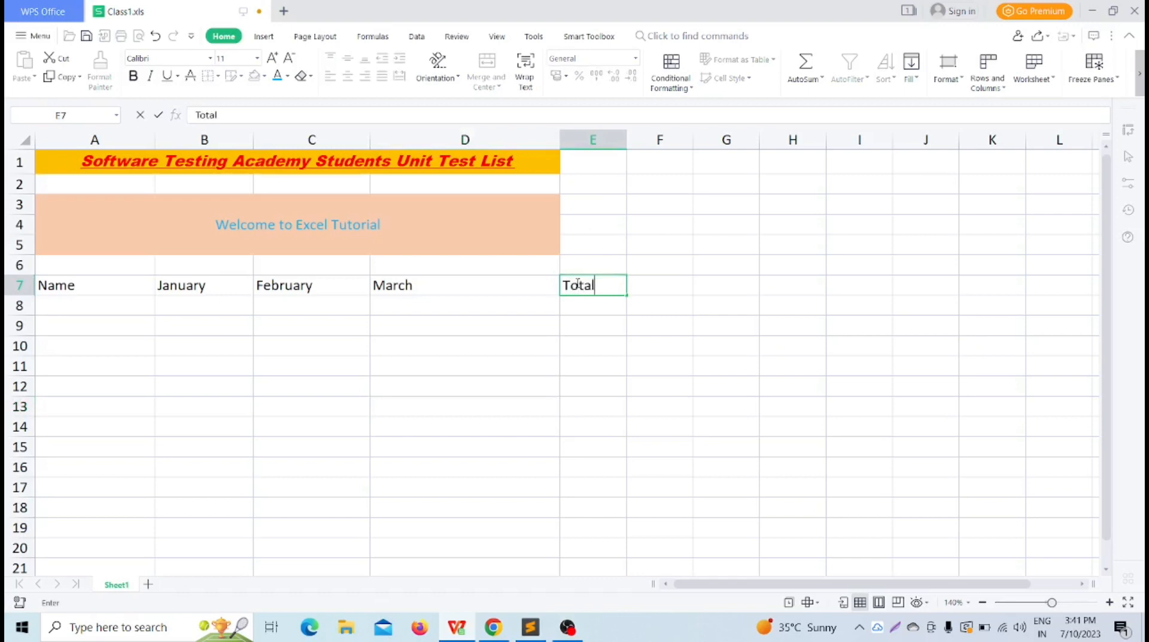
left_click(550, 416)
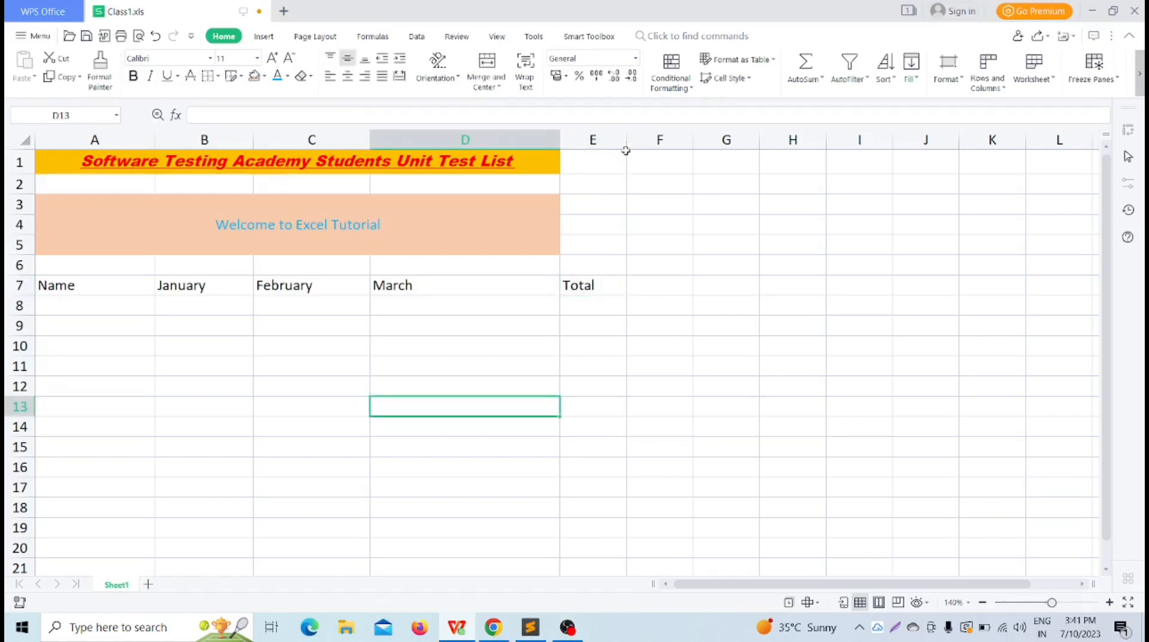
left_click_drag(626, 142, 667, 146)
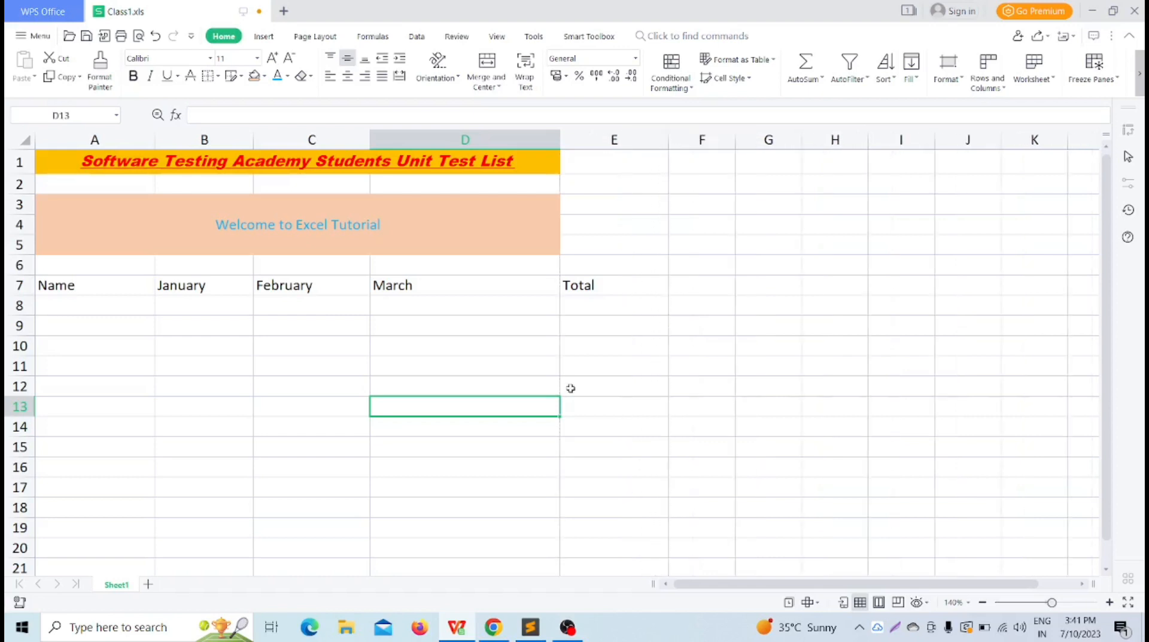
left_click(570, 386)
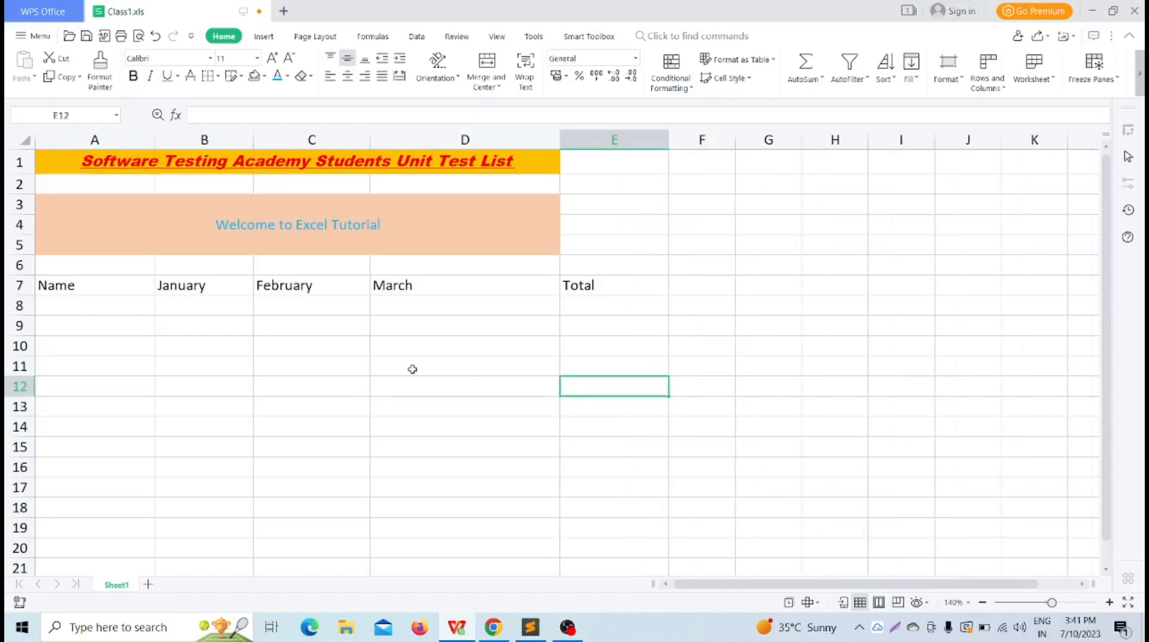
Center the headers Name, January, February, March and Total in row 7 horizontally, one cell at a time.
left_click(65, 287)
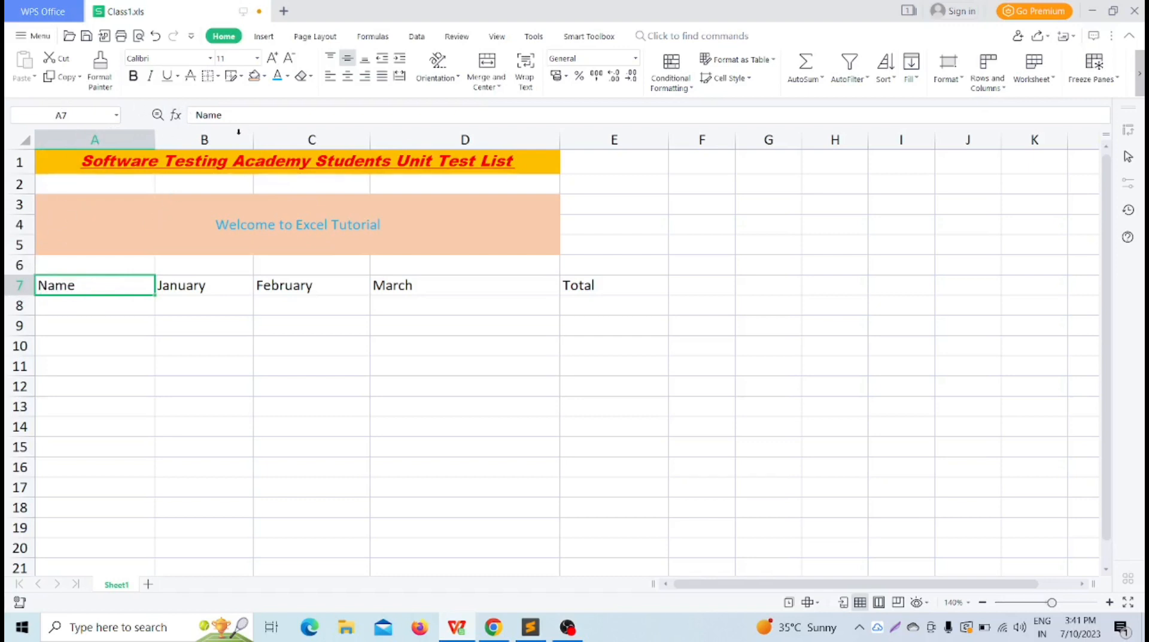
left_click(347, 77)
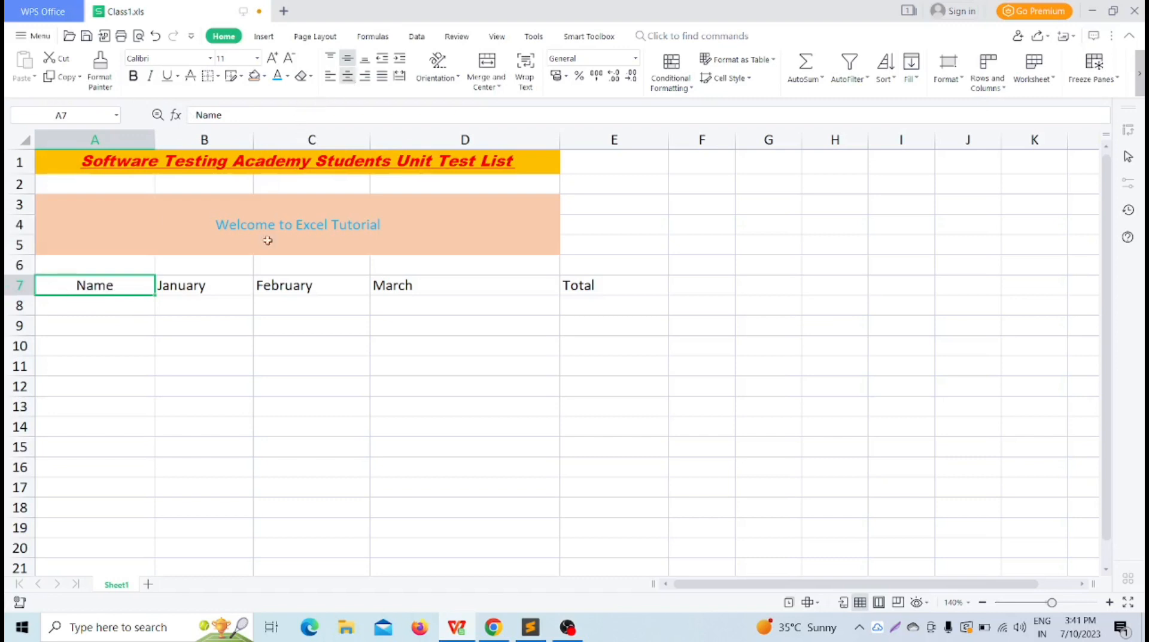
left_click(206, 344)
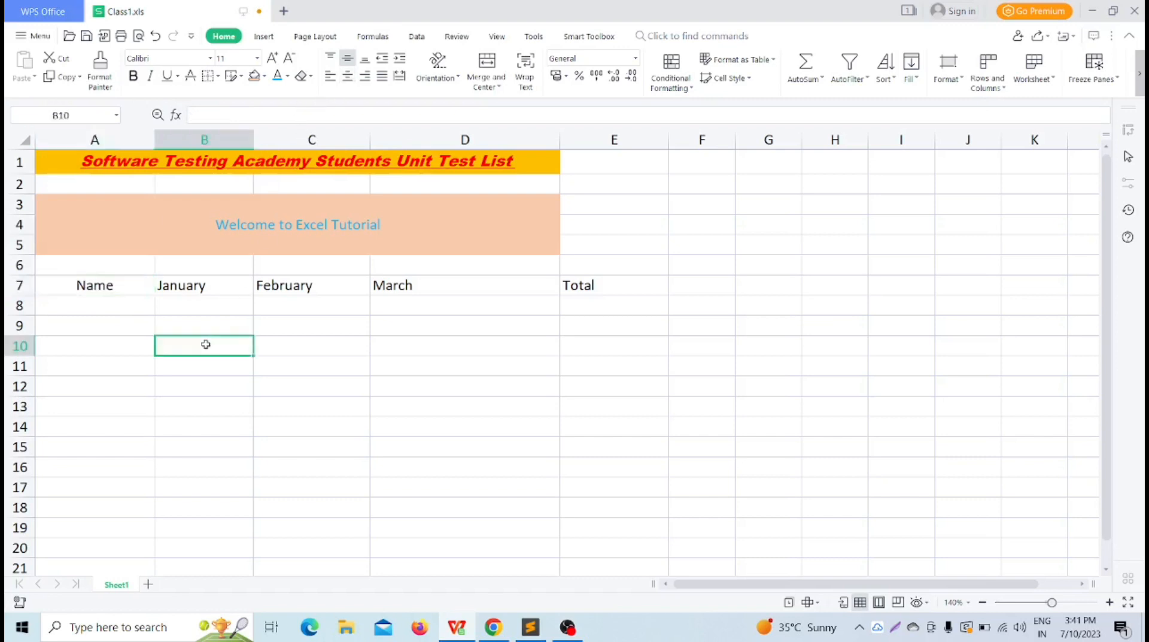
left_click(192, 288)
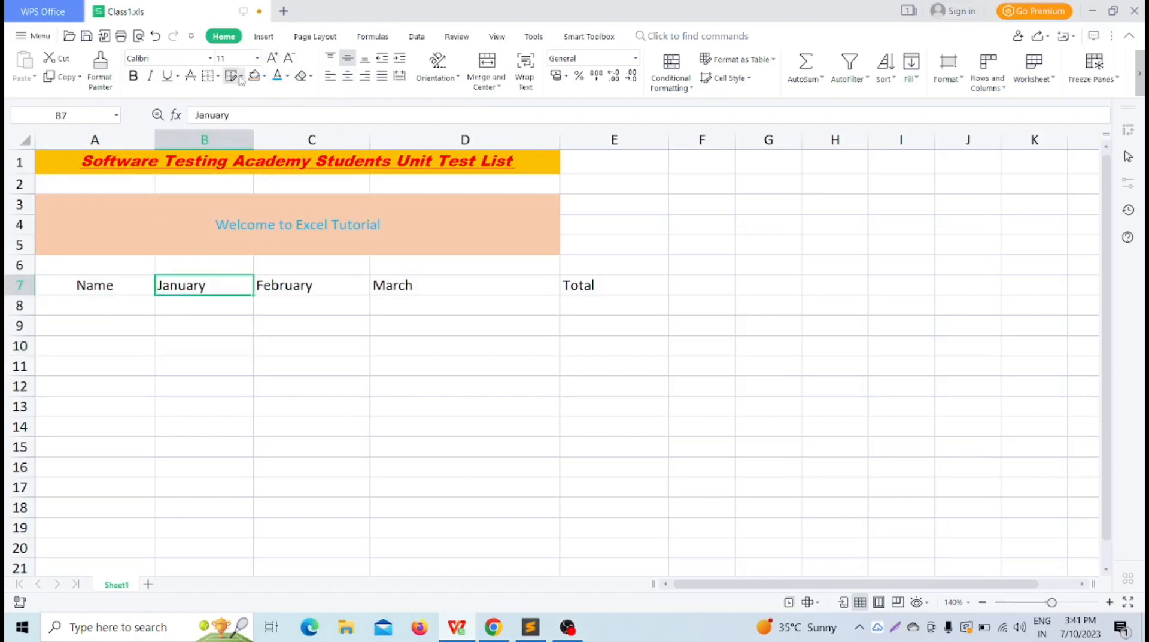
left_click(346, 79)
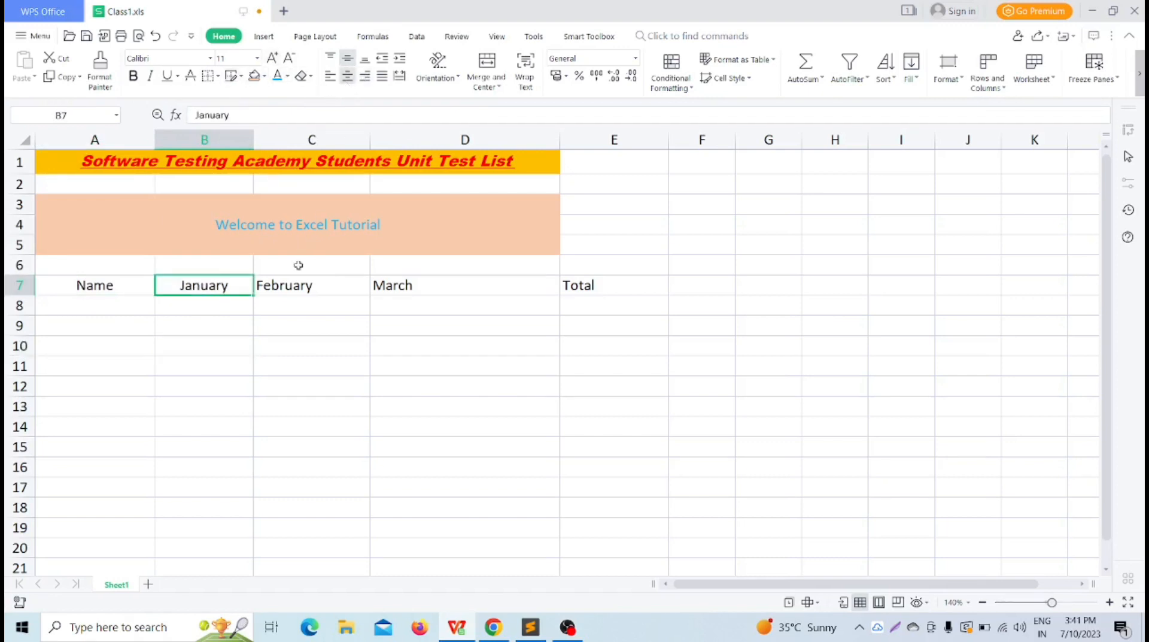
left_click(297, 290)
left_click(347, 79)
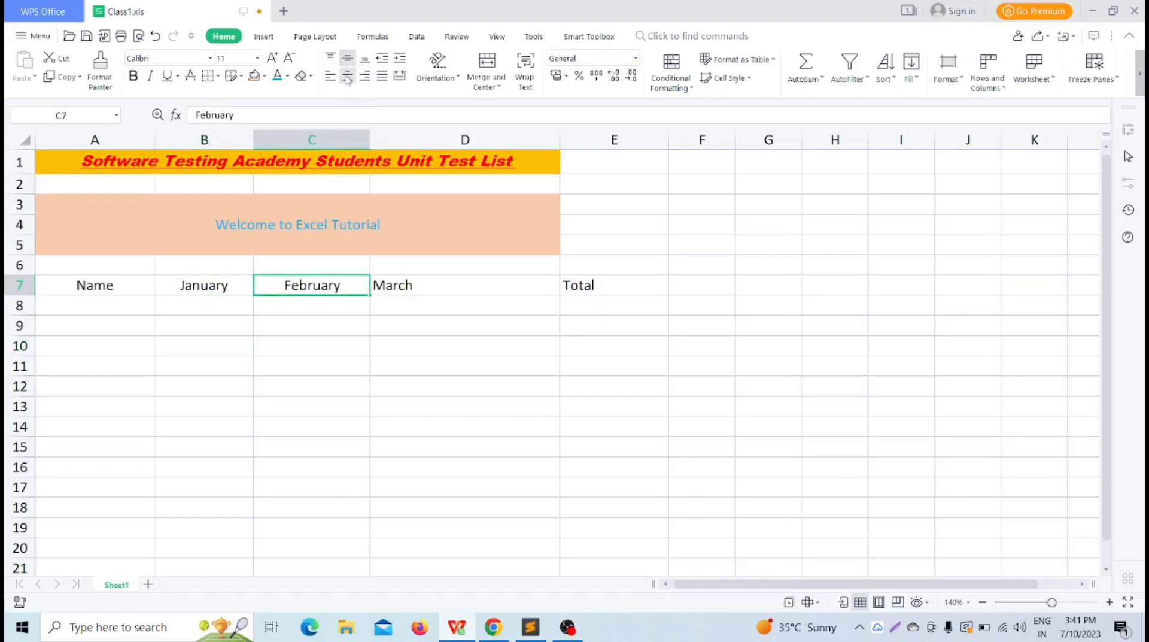
left_click(426, 285)
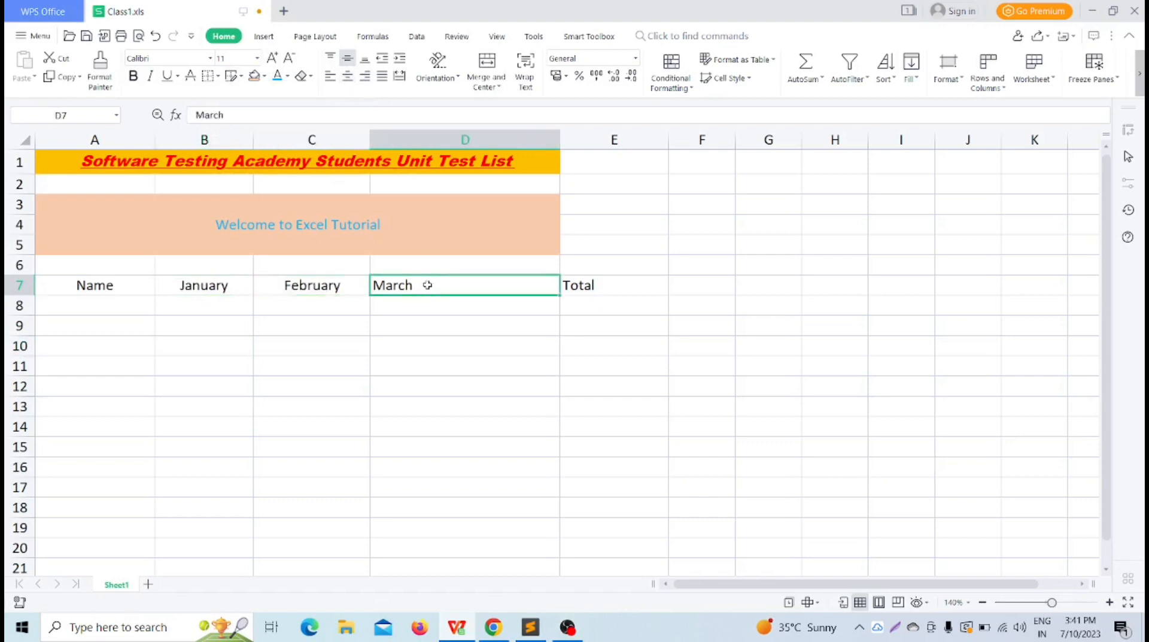
left_click(347, 77)
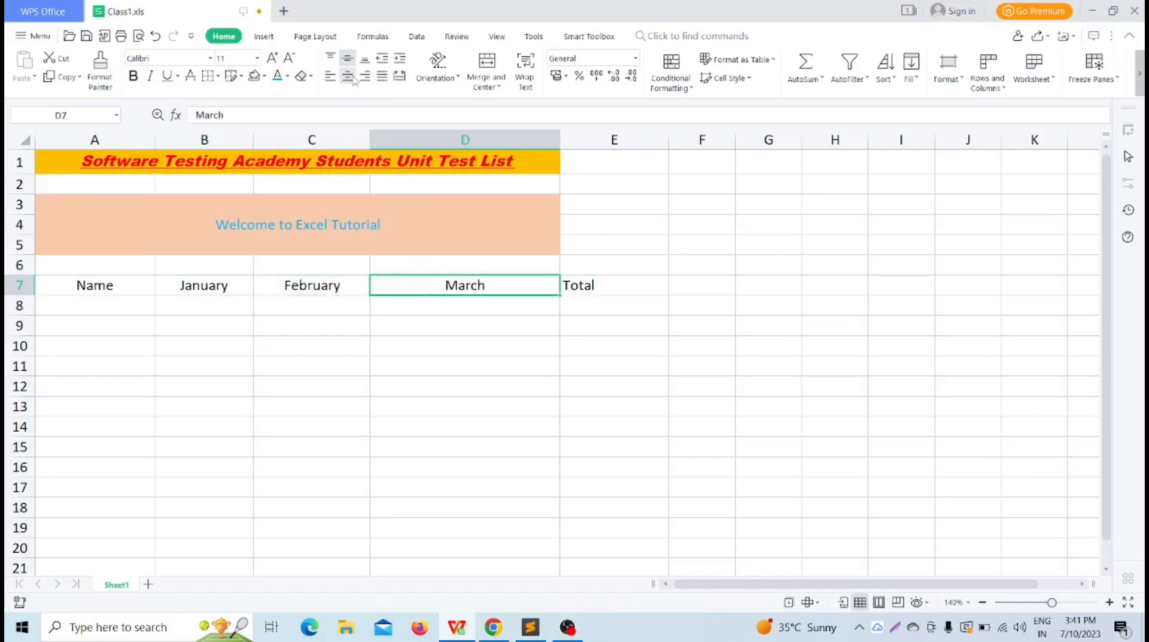
left_click(589, 288)
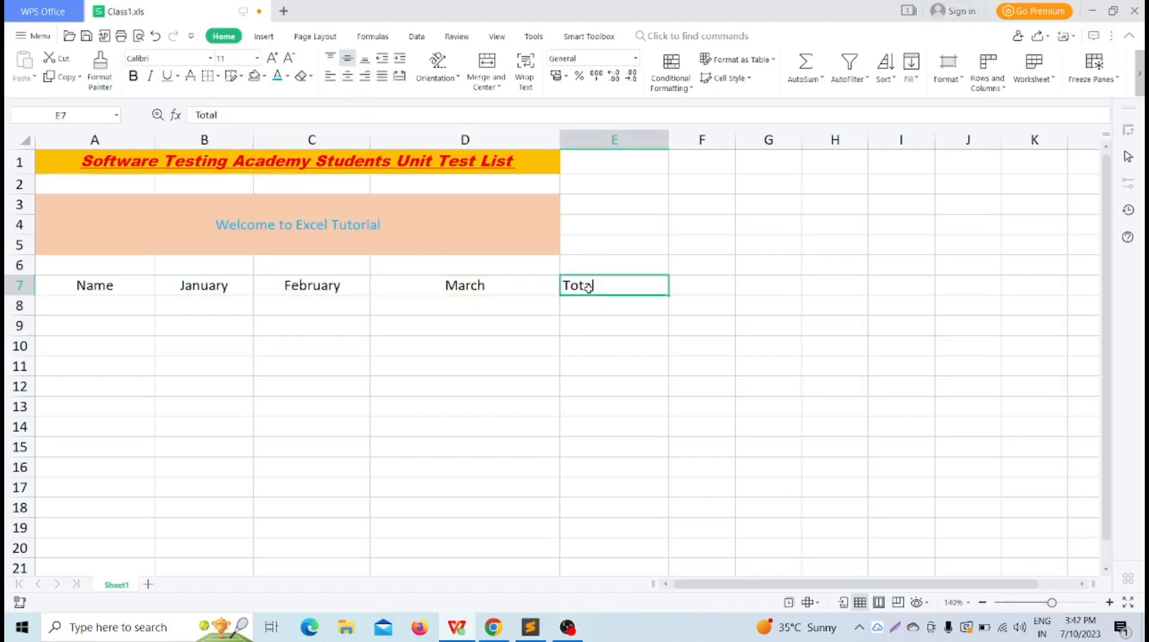
left_click(347, 78)
left_click(381, 311)
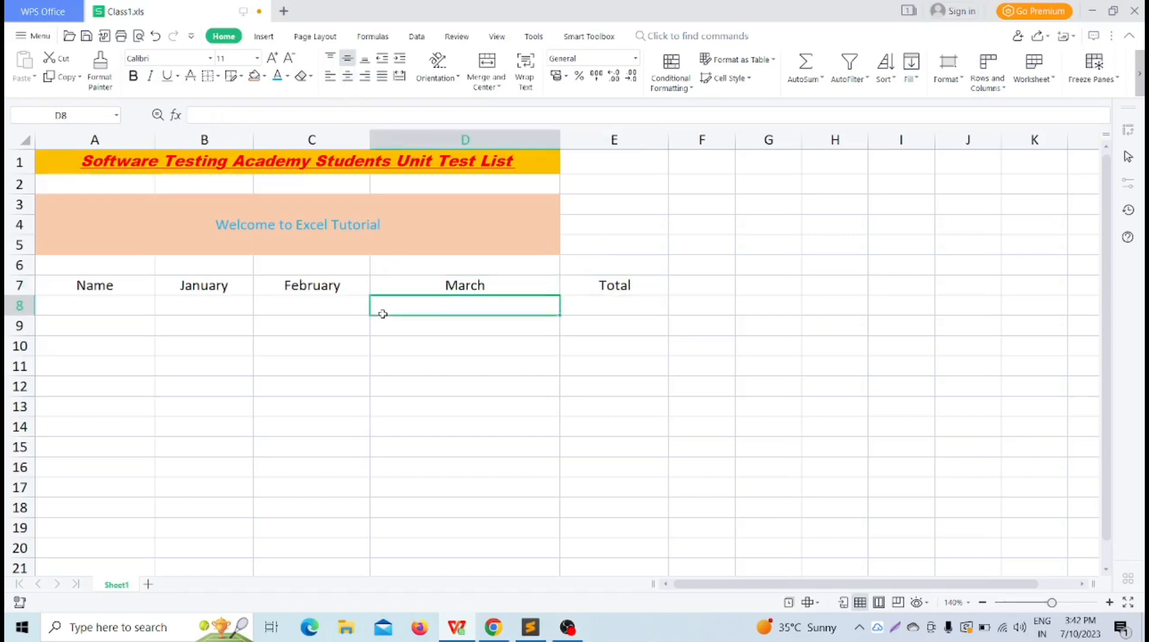
Undo the cell-by-cell centering of the headers in row 7.
left_click(131, 282)
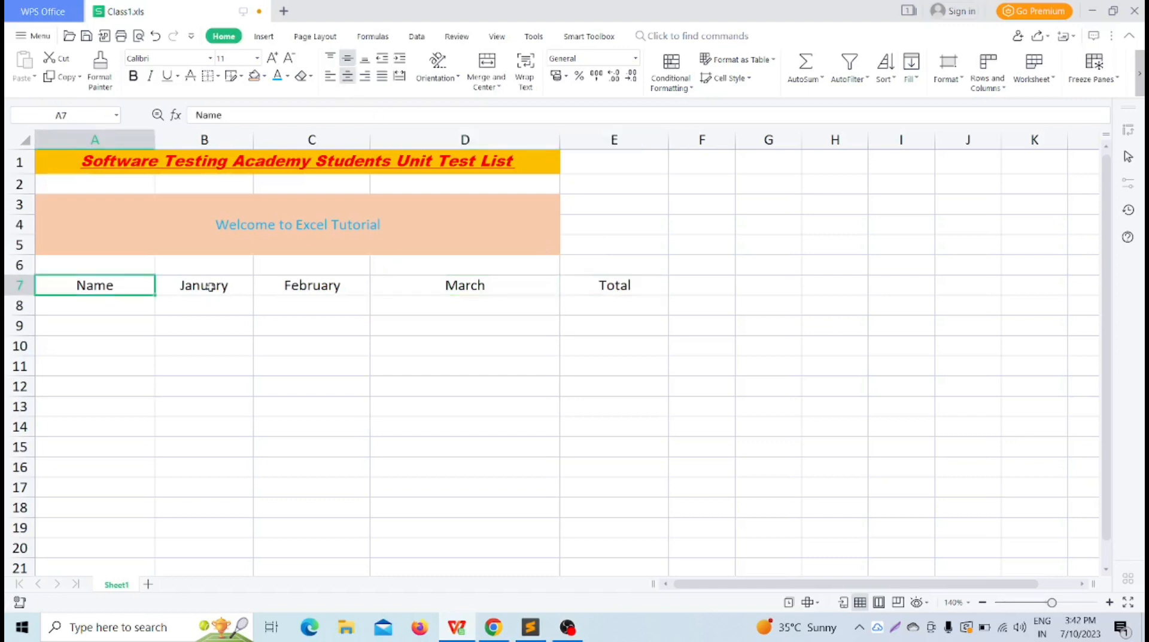
key("Right")
left_click(122, 282)
left_click(232, 288)
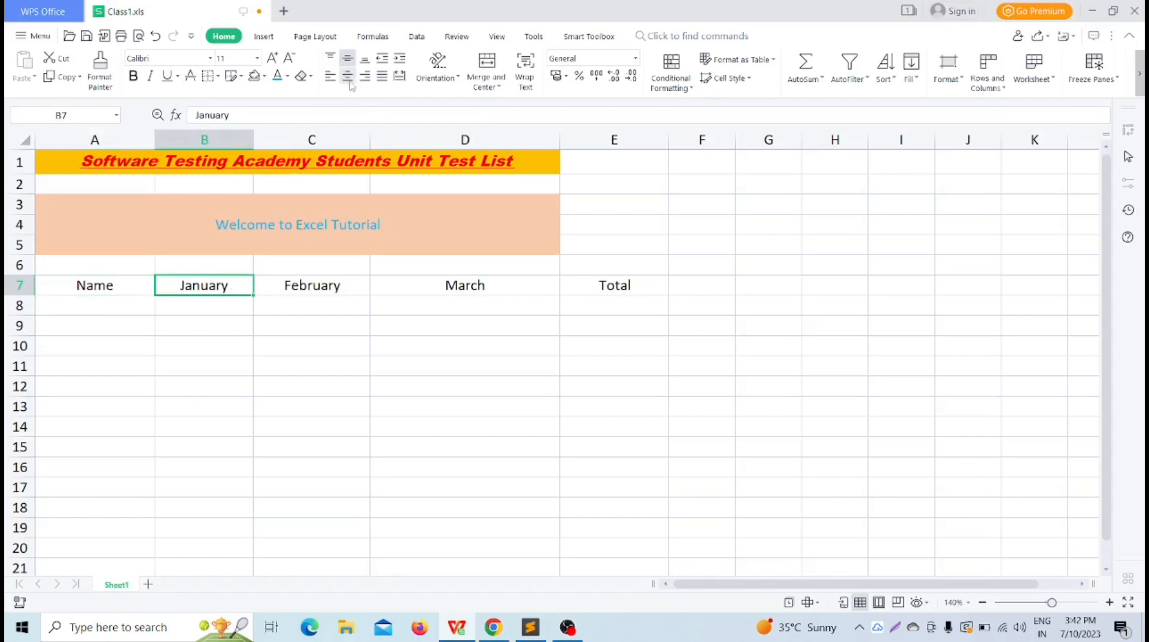
left_click(243, 323)
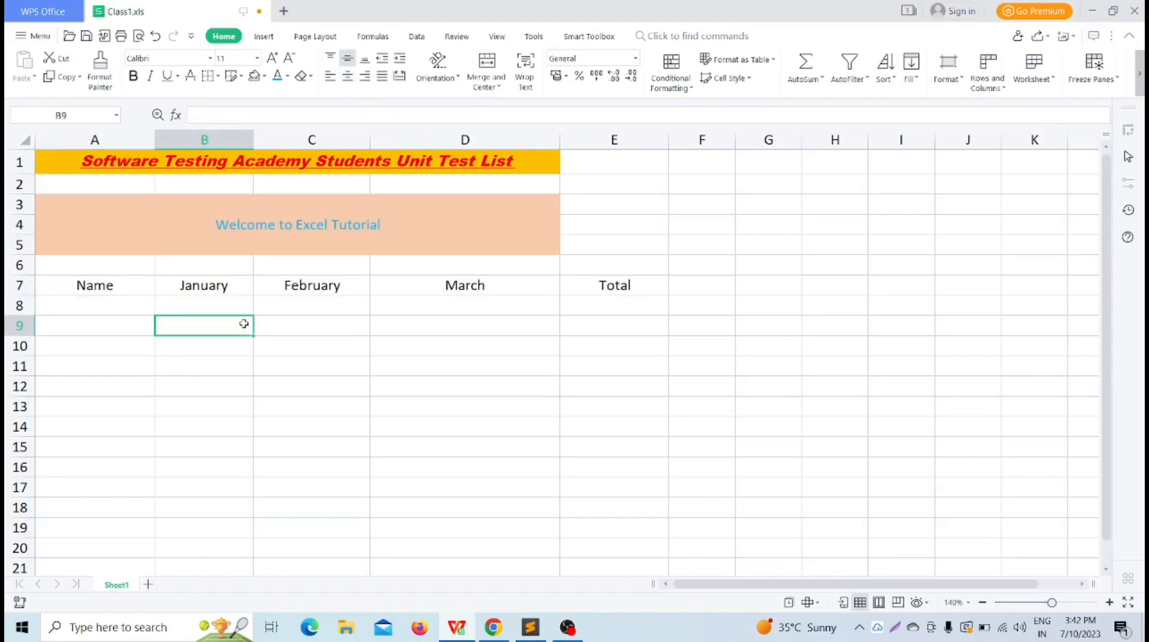
key("ctrl+z")
key("ctrl+z")
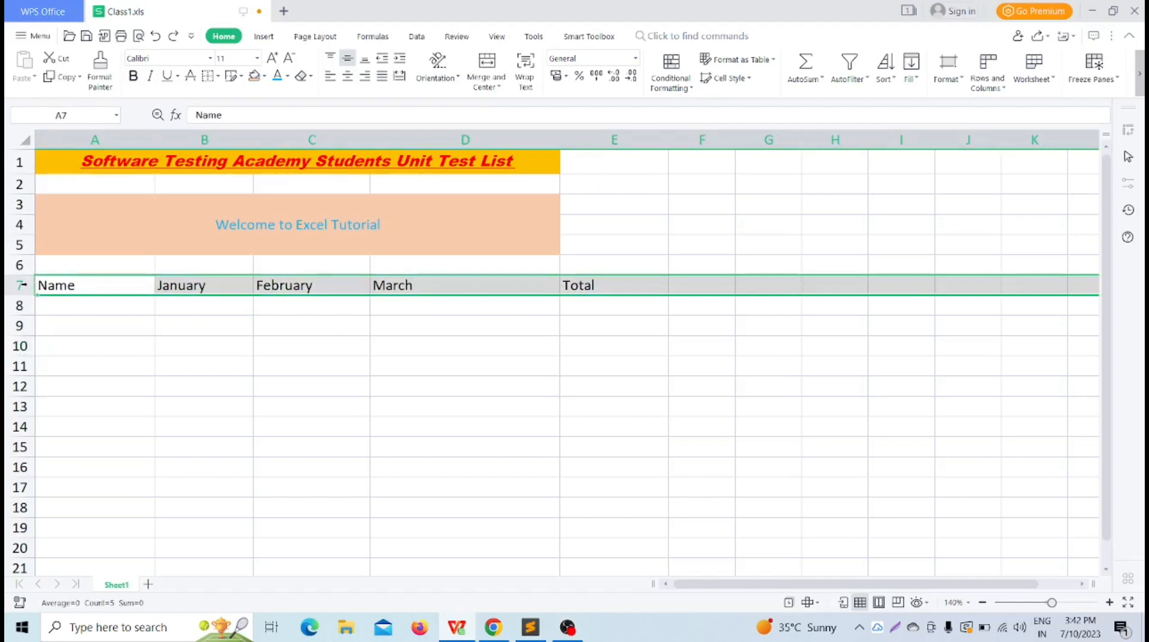
left_click(86, 361)
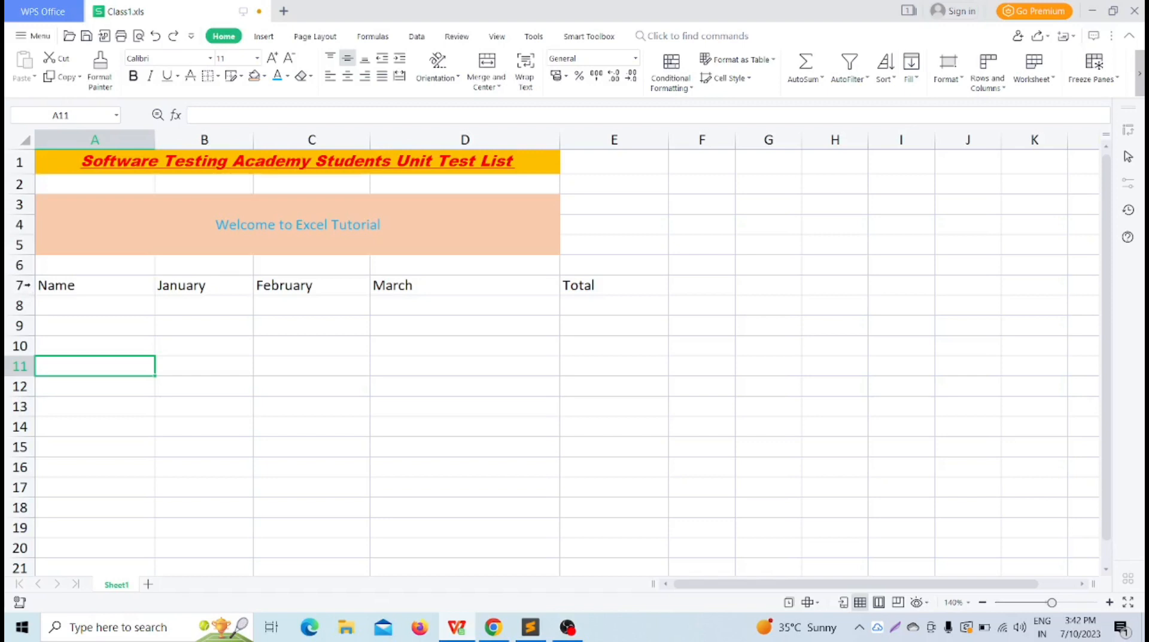
left_click(24, 285)
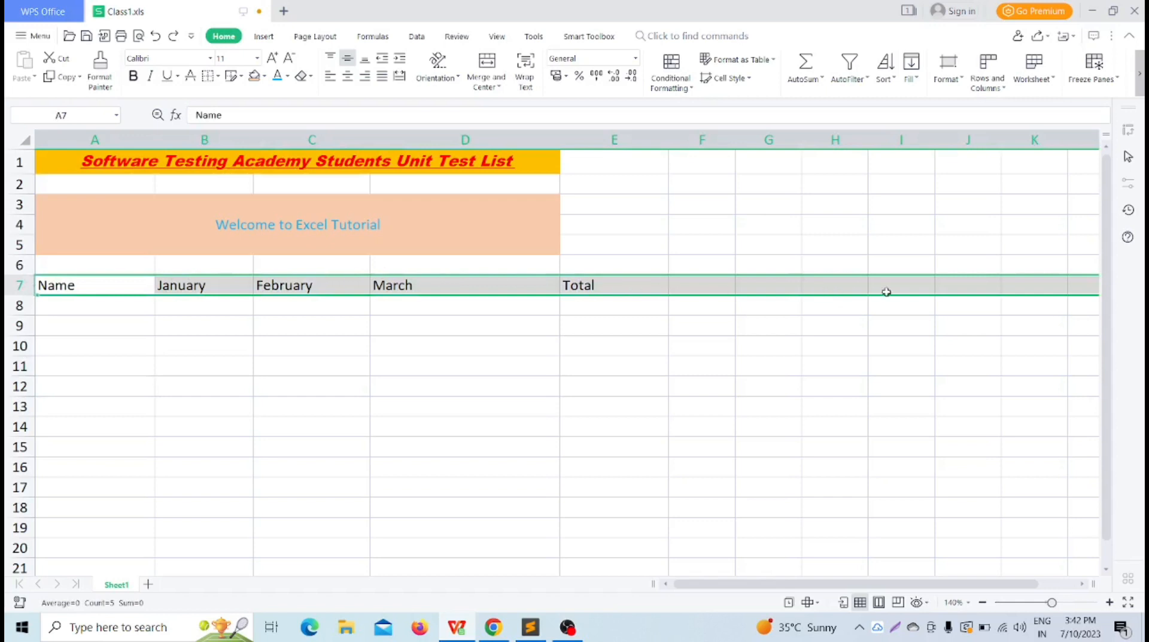
left_click_drag(1021, 584, 984, 586)
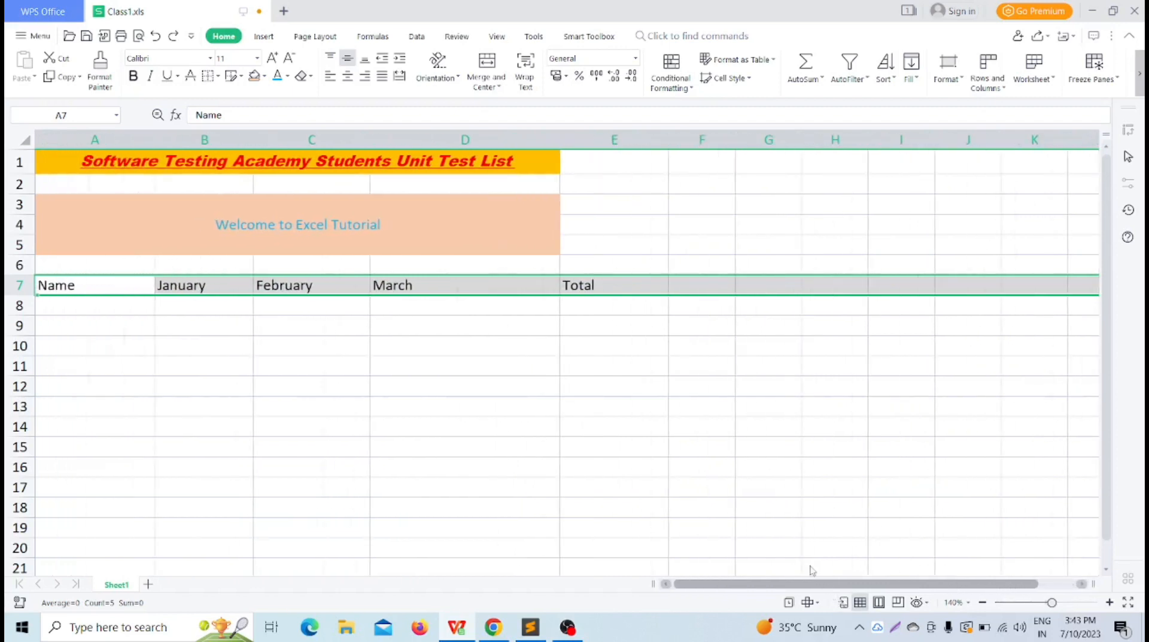
left_click(796, 547)
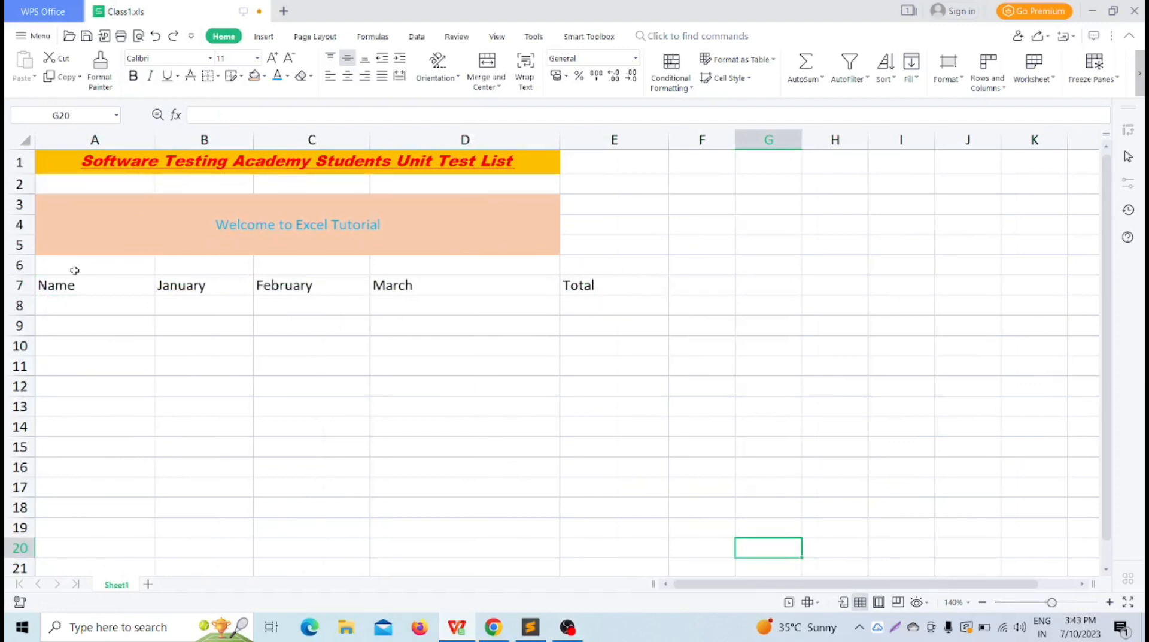
Center all the headers in the range A7:E7 horizontally in one go.
left_click(65, 285)
left_click_drag(65, 286, 608, 288)
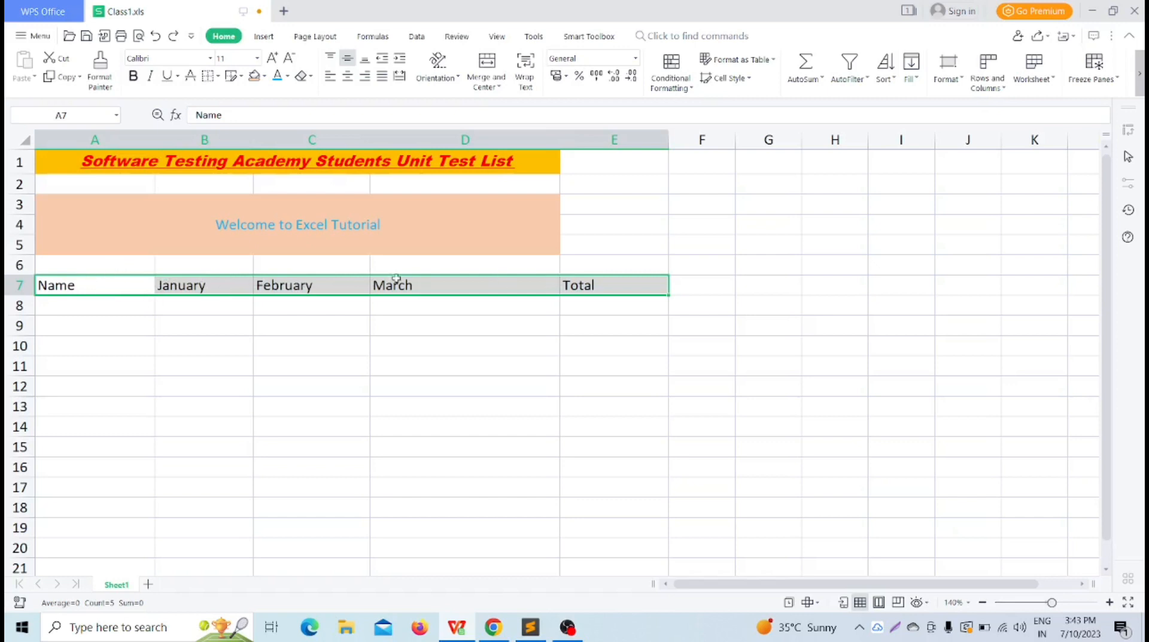
left_click(348, 78)
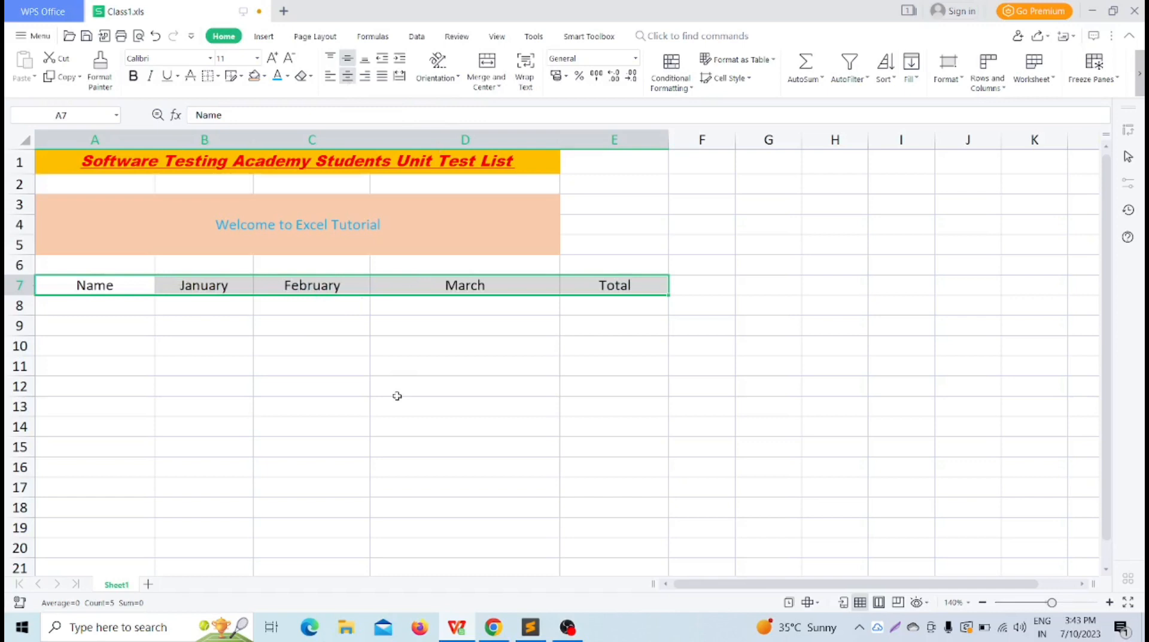
left_click(397, 395)
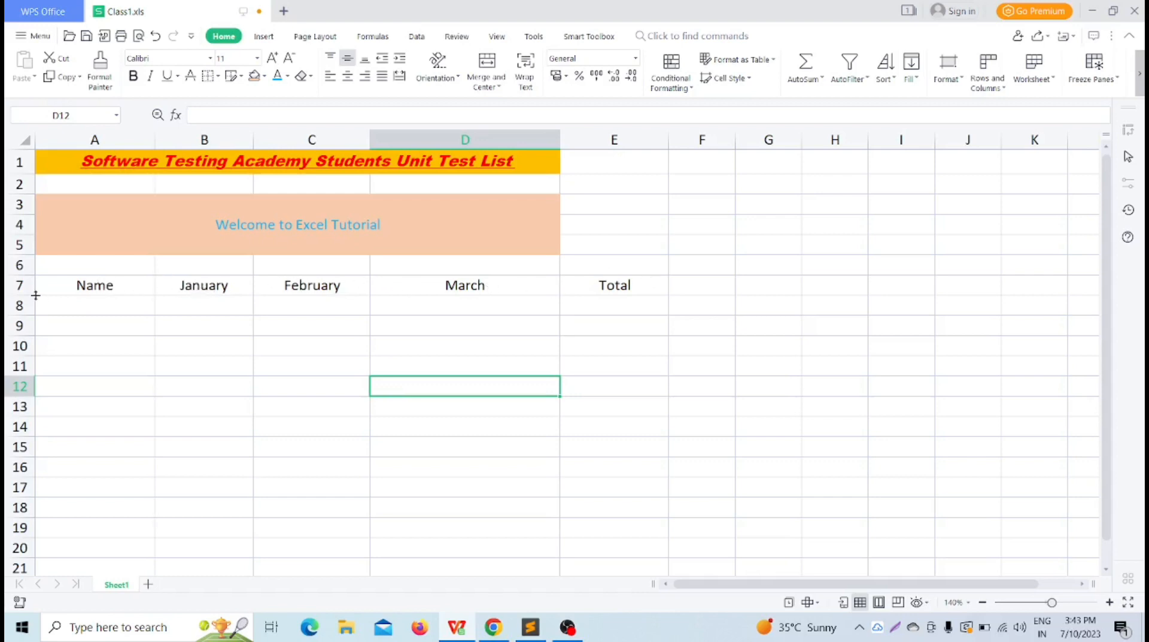
Make the headers in the range A7:E7 bold.
left_click_drag(54, 286, 611, 294)
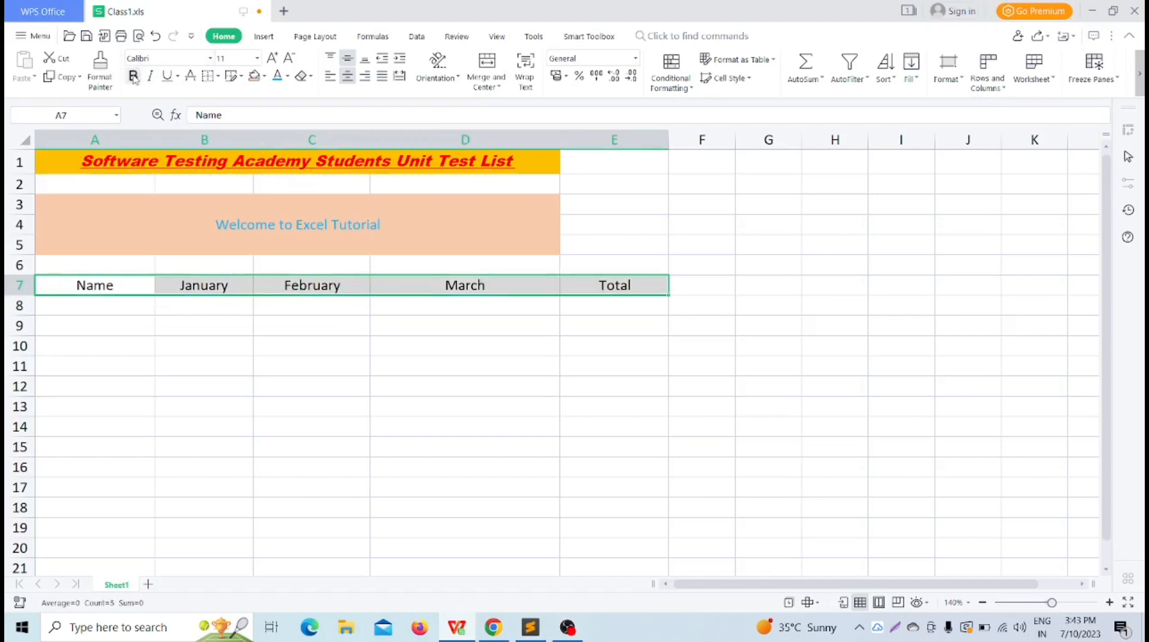
left_click(133, 77)
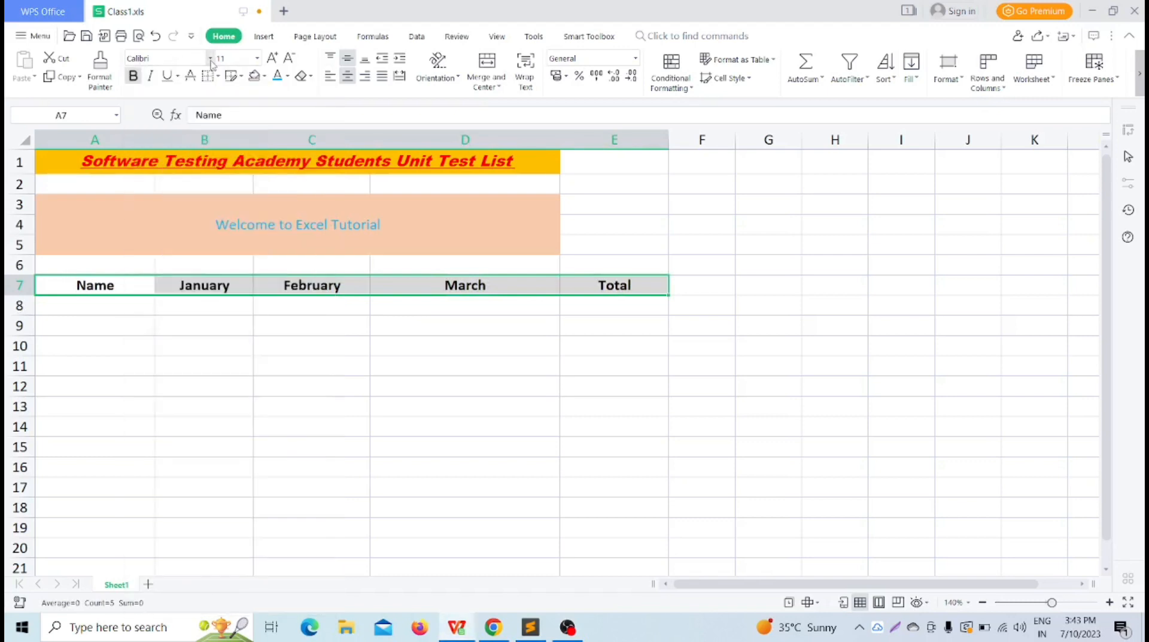
Try to apply the cloud font "You owe me once" to the row 7 headers and dismiss the premium plan offers.
left_click(211, 62)
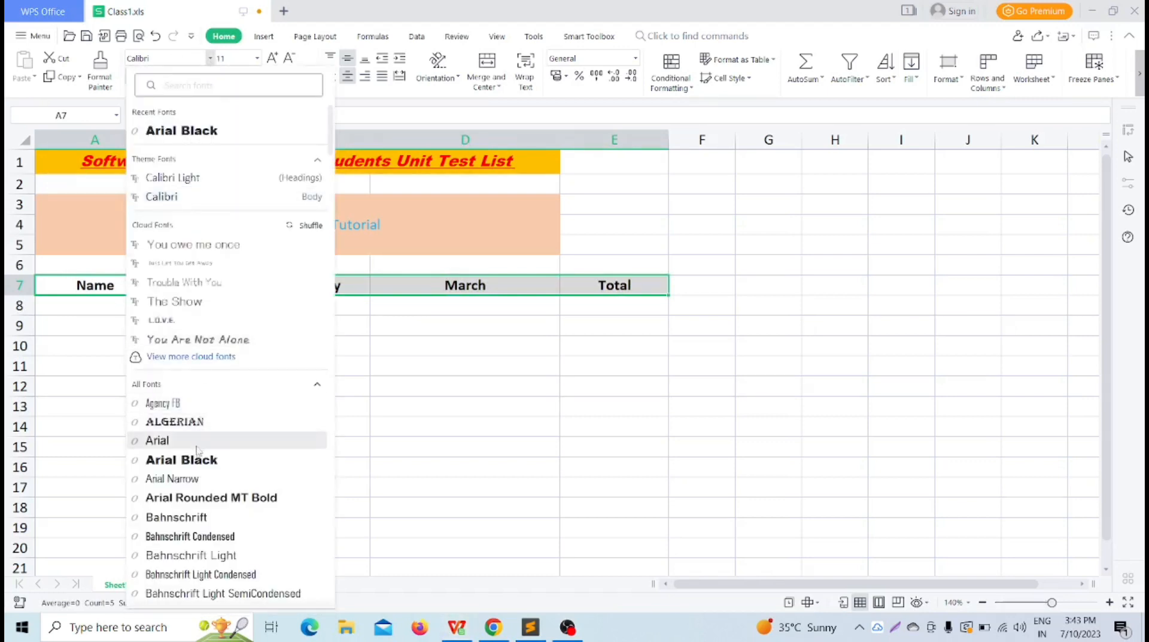
left_click(203, 245)
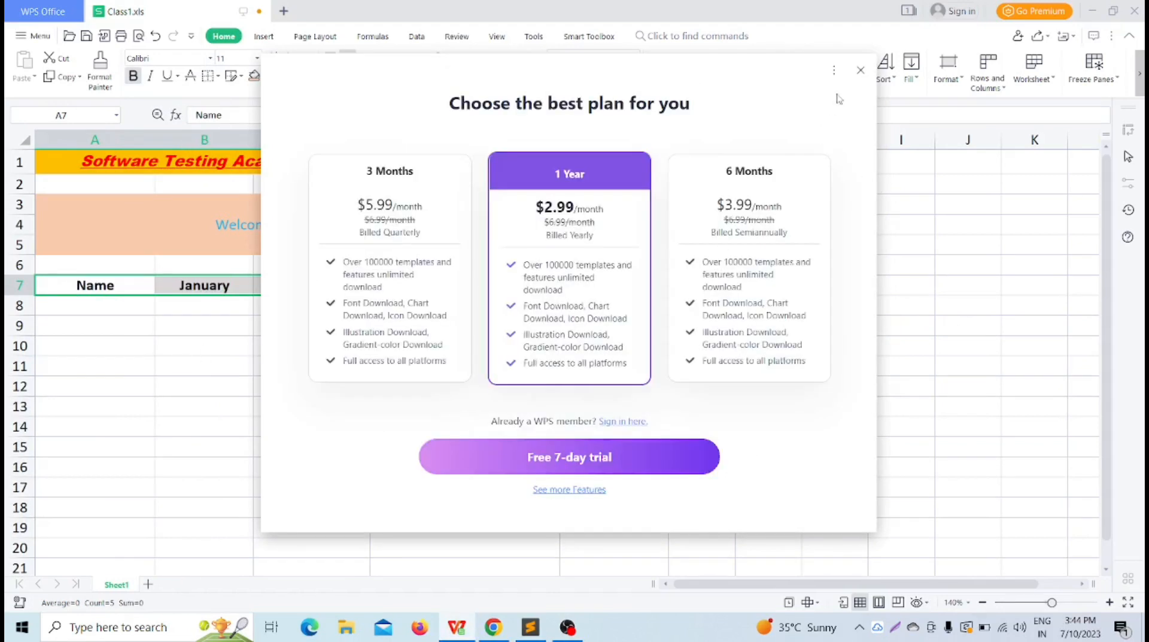
left_click(861, 71)
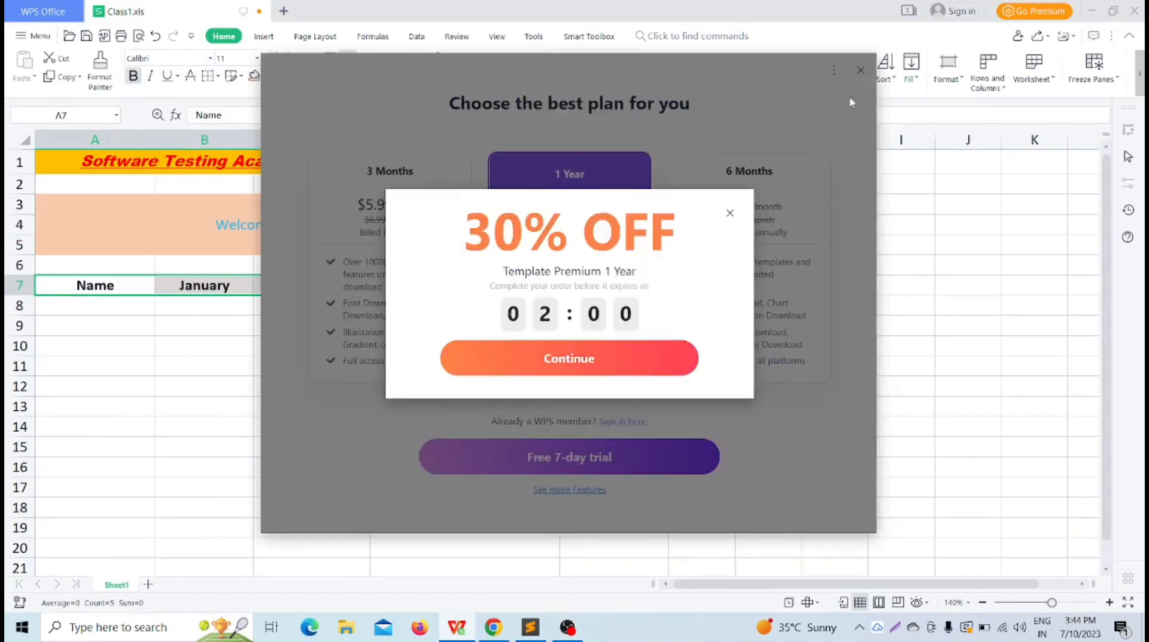
left_click(730, 214)
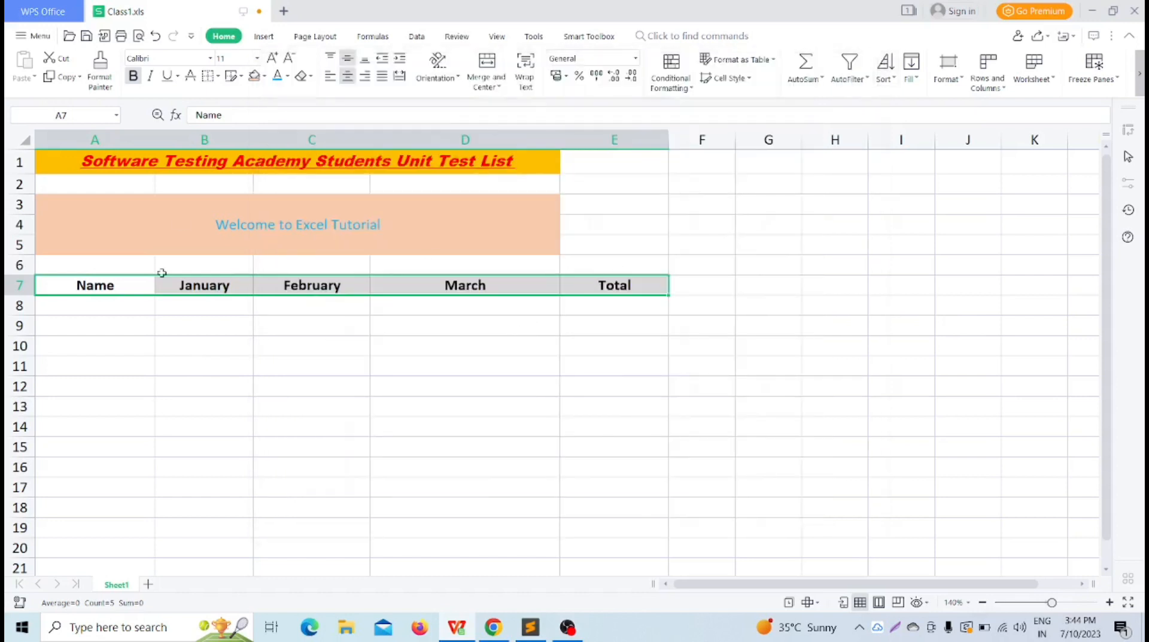
Change the font of the headers in A7:E7 to Calibri Light.
left_click(211, 59)
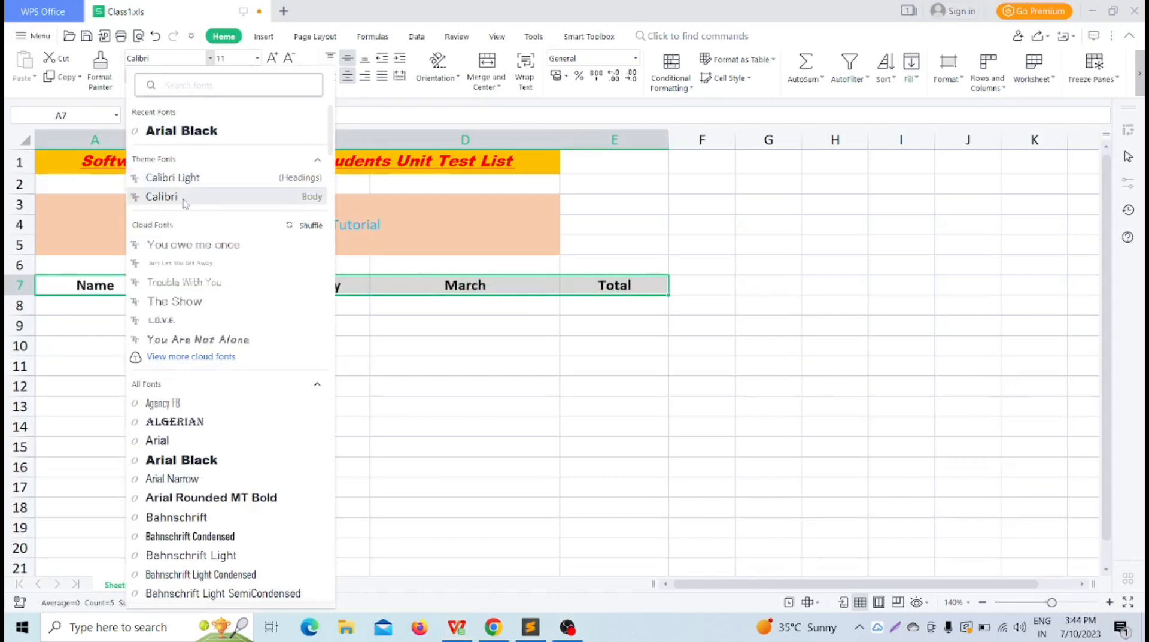
left_click(182, 177)
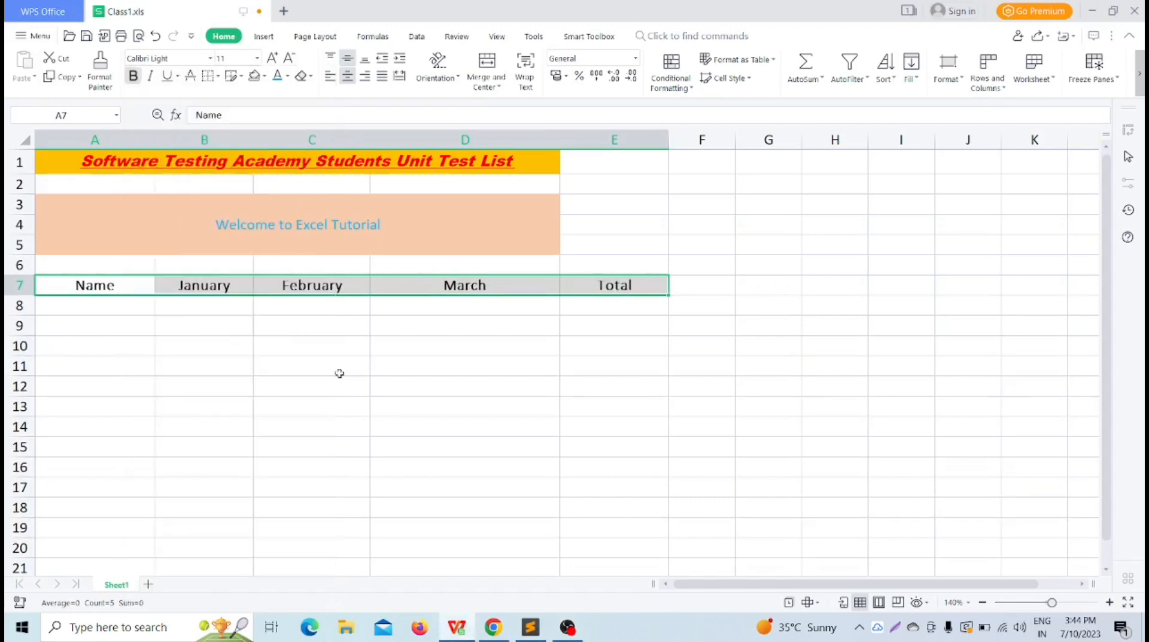
left_click(366, 454)
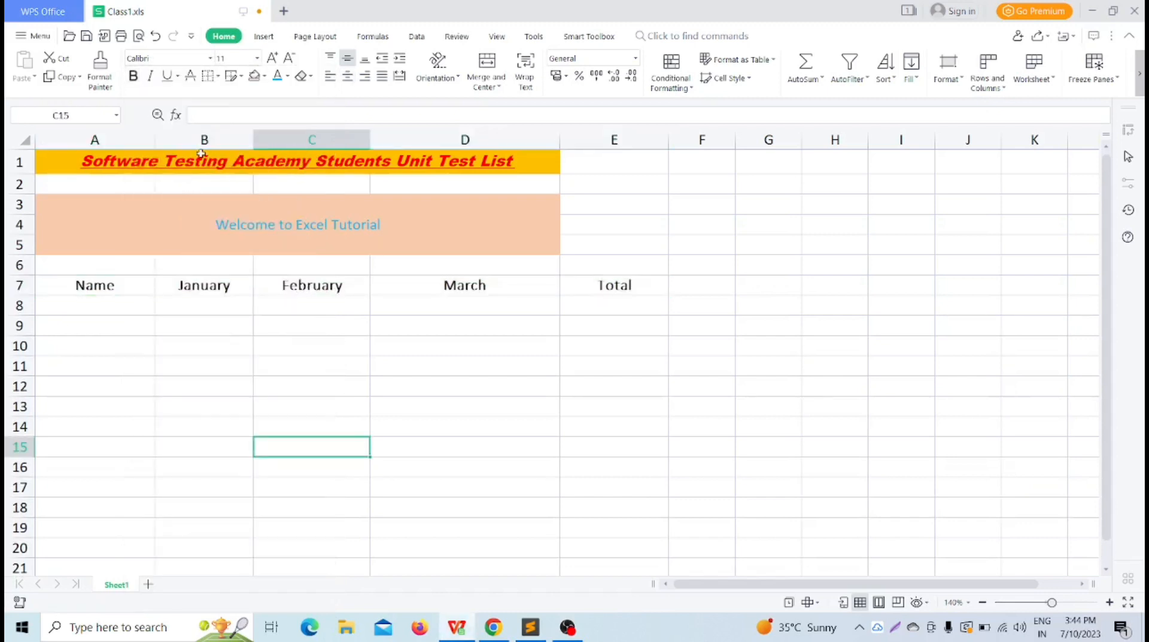
left_click(138, 285)
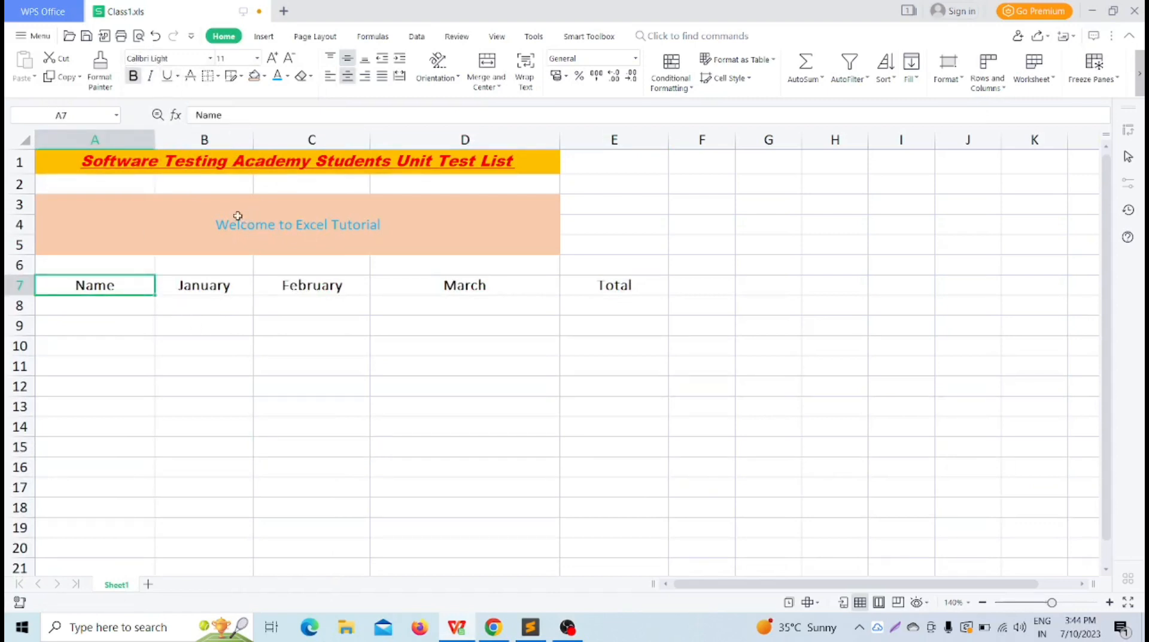
left_click(145, 338)
key("Up")
key("Up")
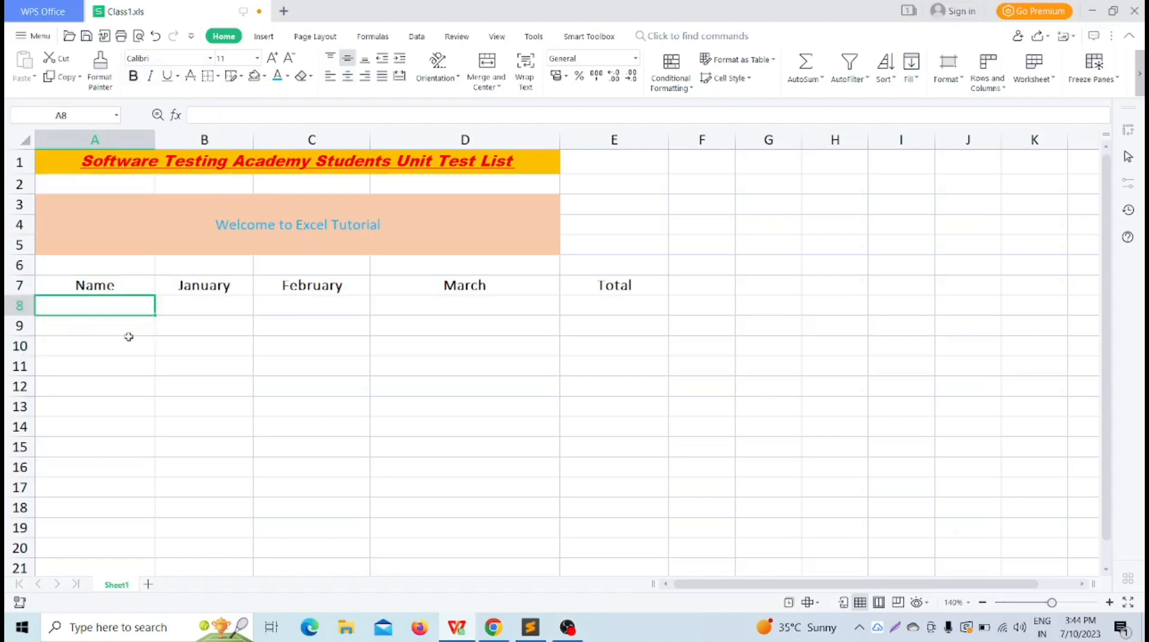
Italicize all the headers in the range A7:E7.
left_click(113, 287)
left_click_drag(113, 287, 610, 297)
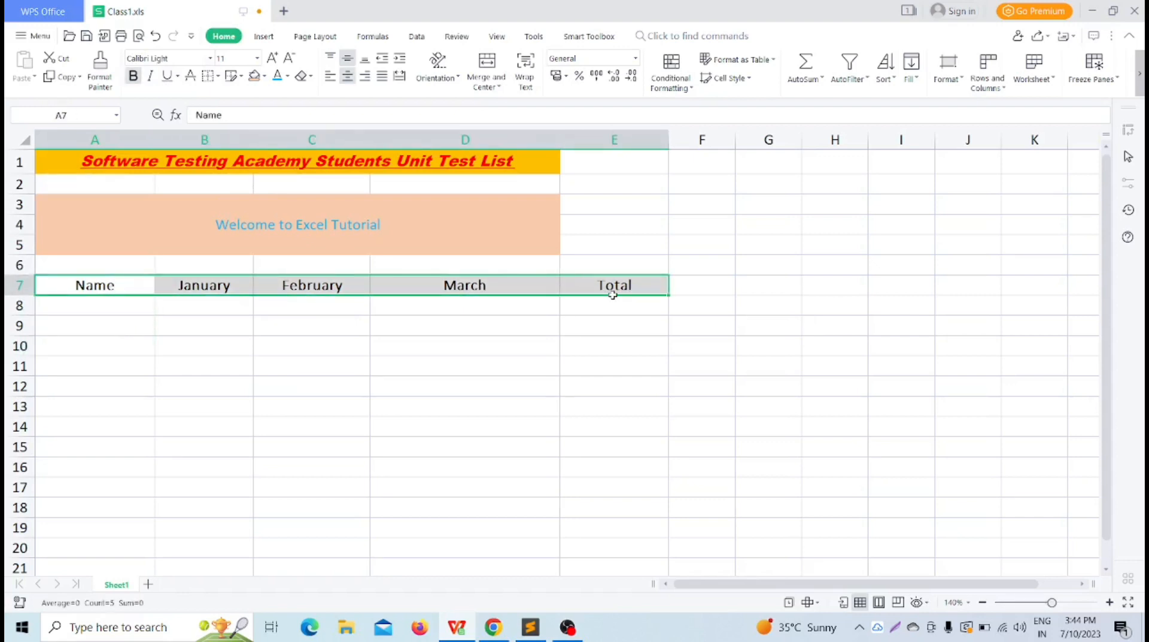
left_click(151, 76)
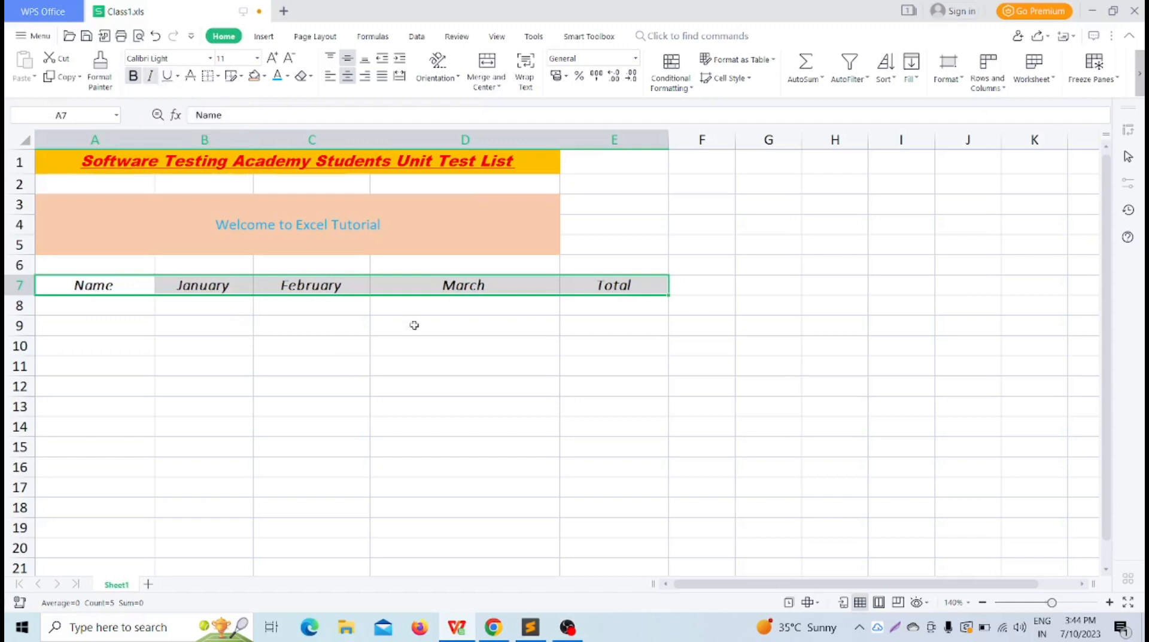
left_click(361, 386)
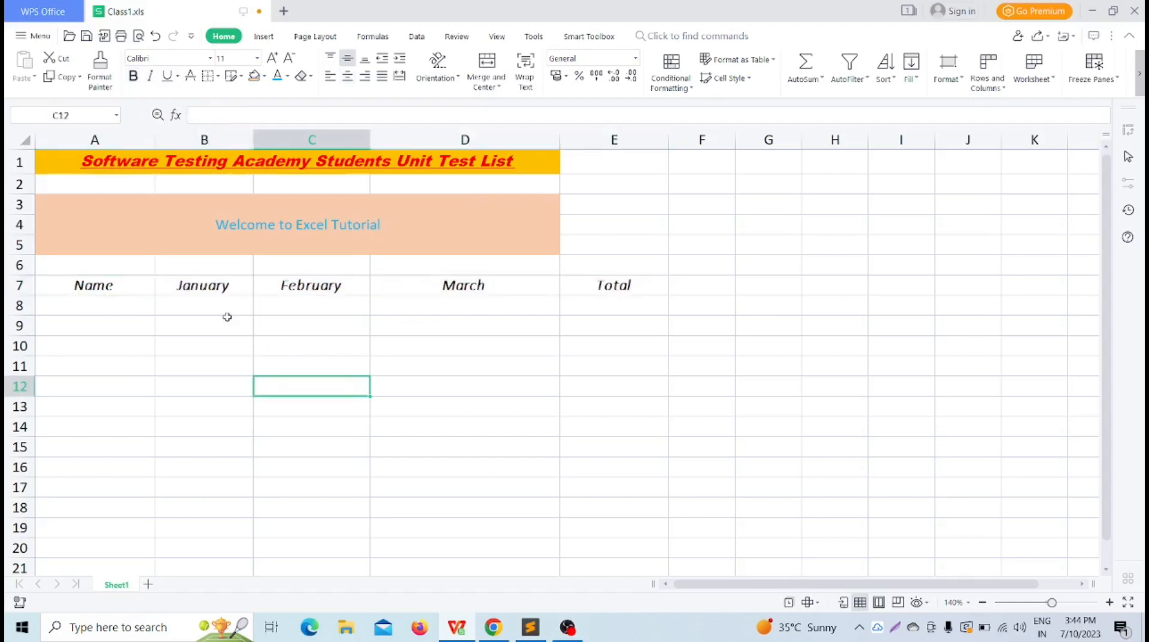
left_click(543, 456)
left_click(312, 419)
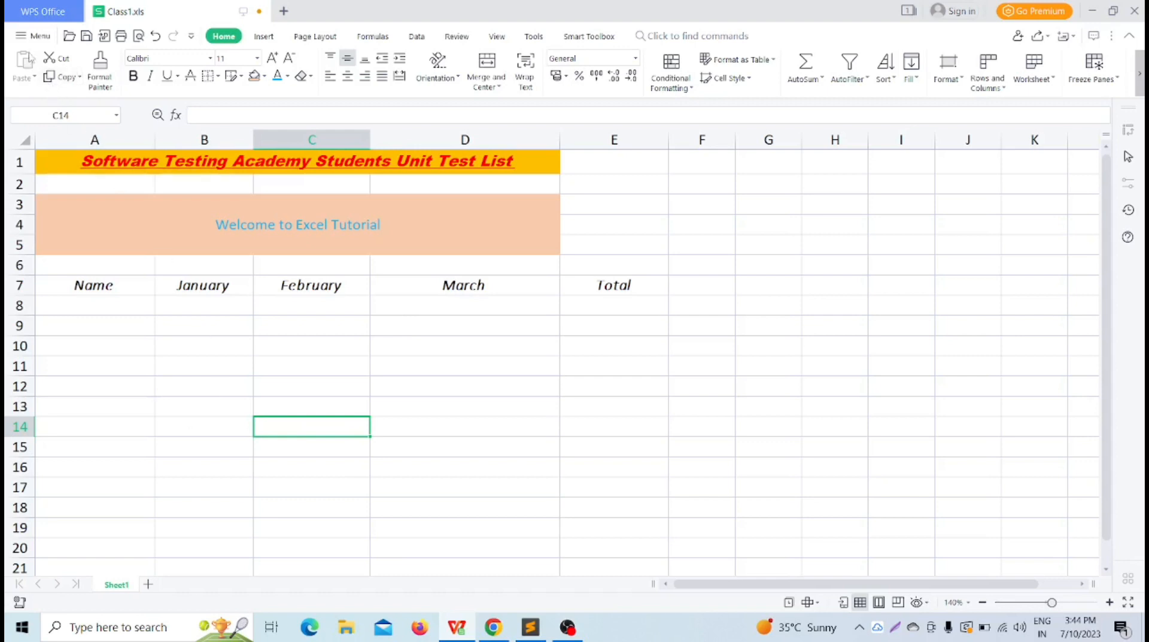
Check the sheet's page layout in the print preview, zooming in on the titles and headers, and return to the sheet.
left_click(20, 40)
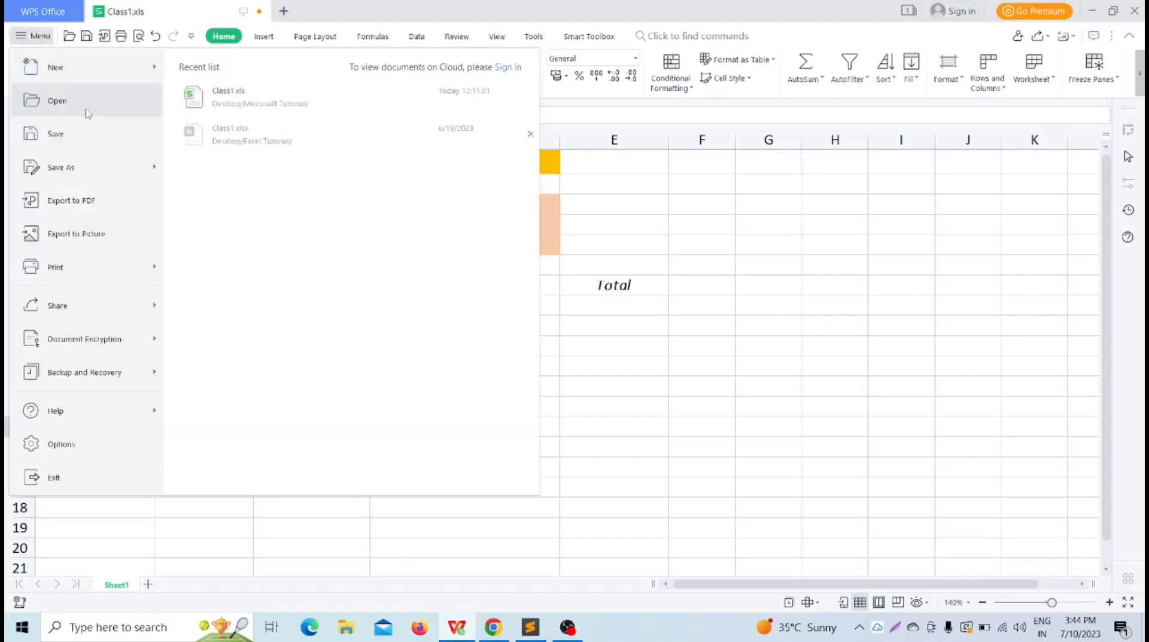
mouse_move(81, 273)
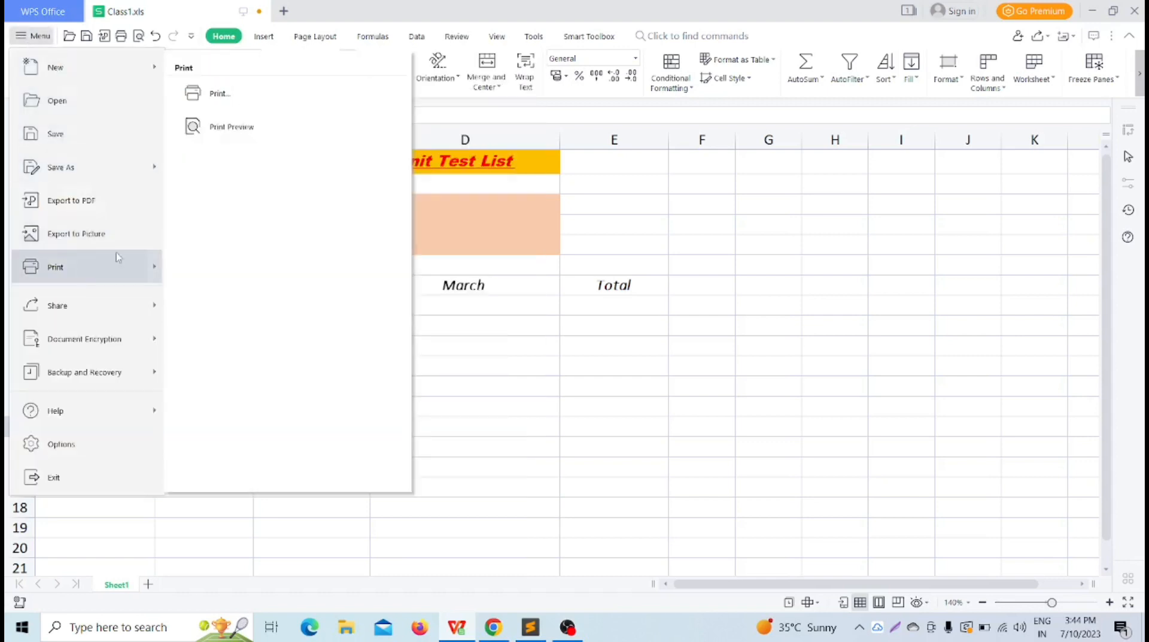
left_click(238, 128)
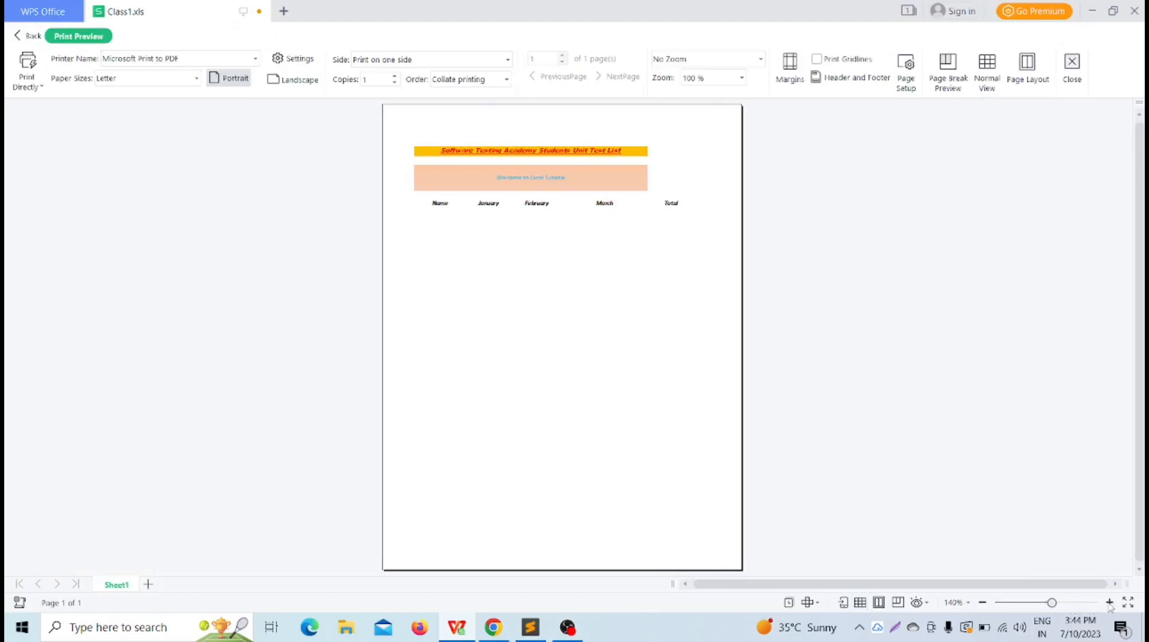
left_click(788, 381)
scroll(628, 282, "up", 5)
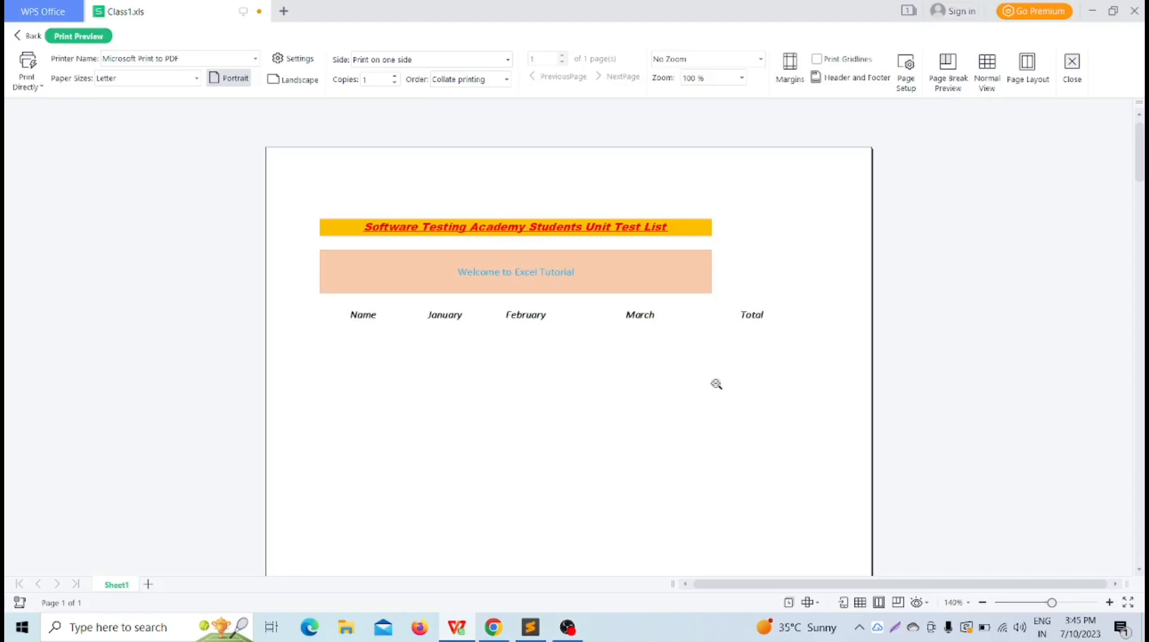
left_click(24, 36)
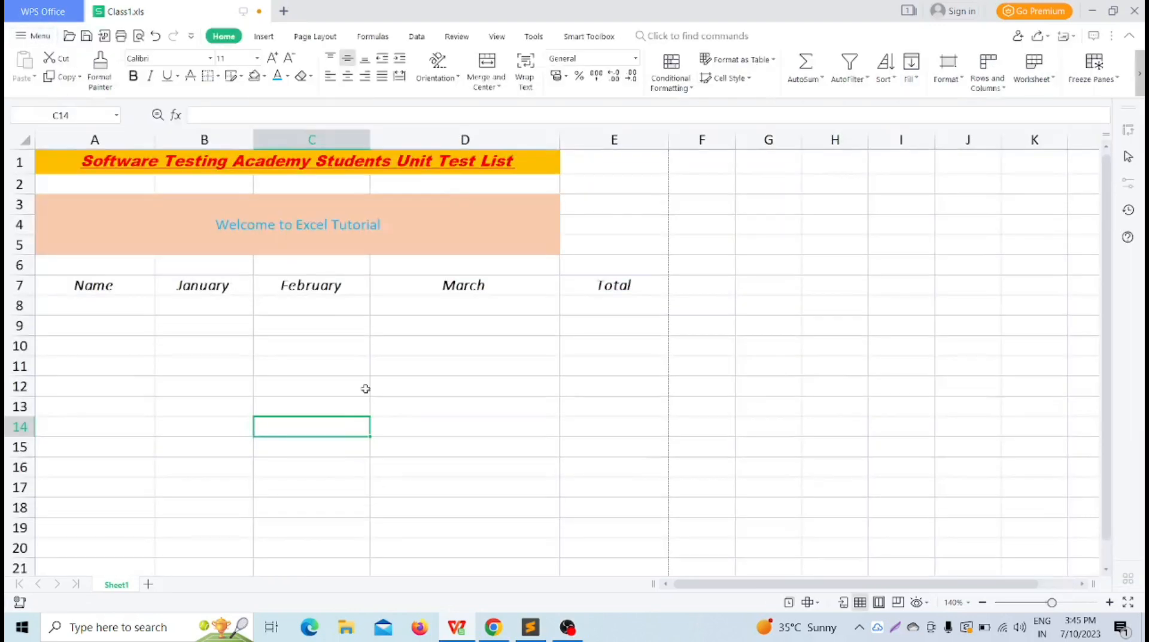
Enter the first names of three students in cells A8, A9 and A10 under the Name header.
left_click(72, 327)
left_click(78, 306)
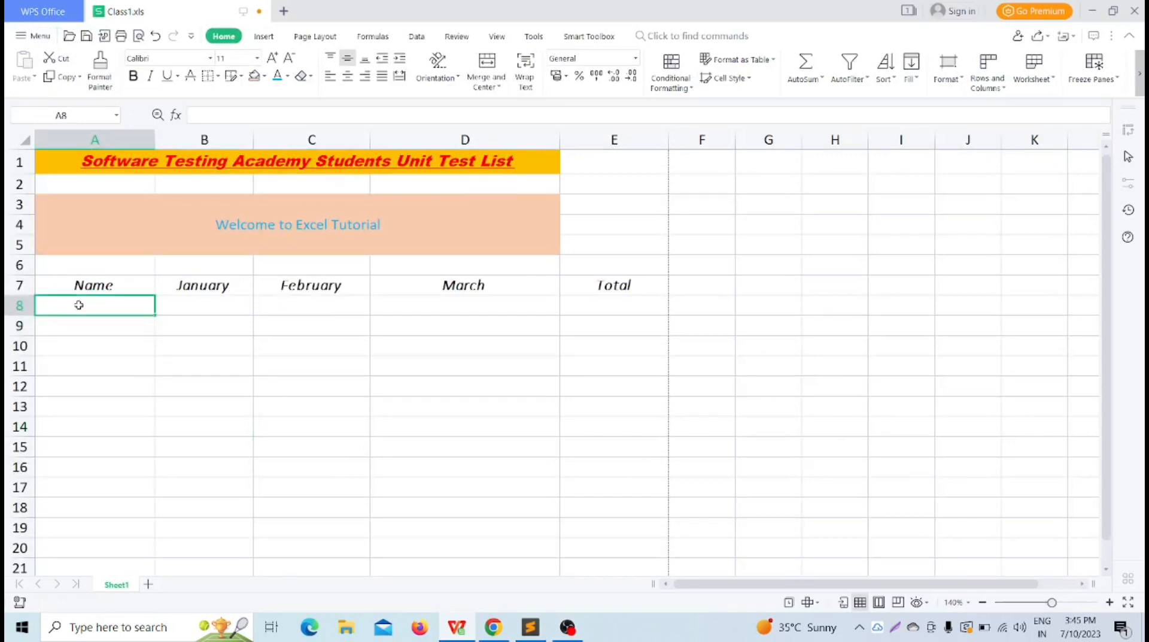
type("Akash")
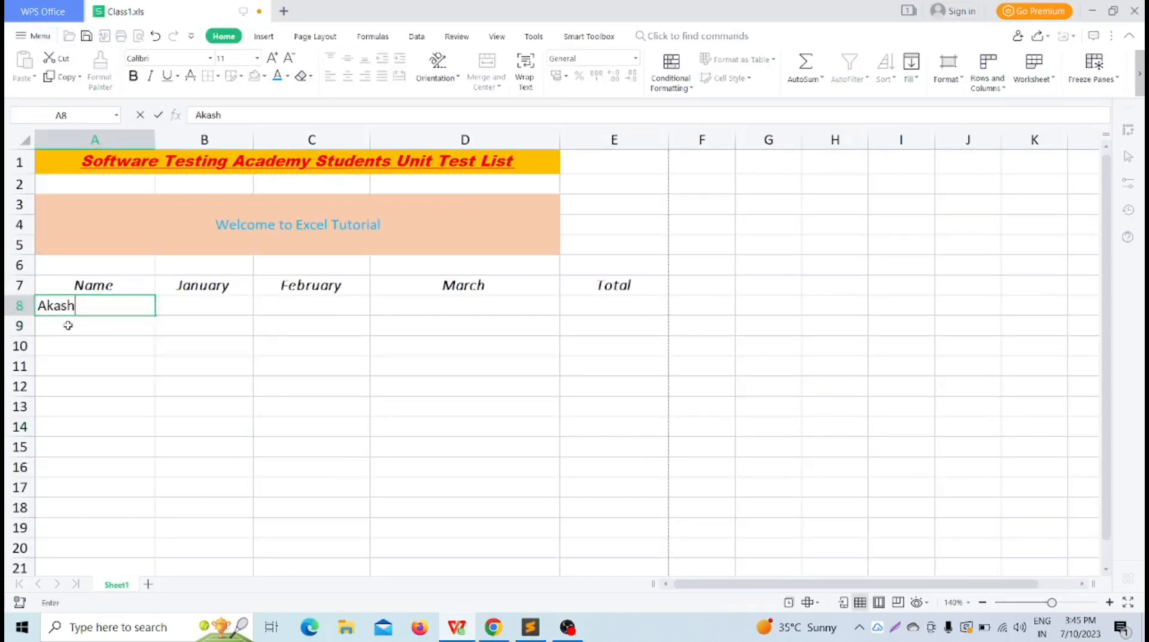
left_click(68, 325)
type("Imran")
left_click(58, 345)
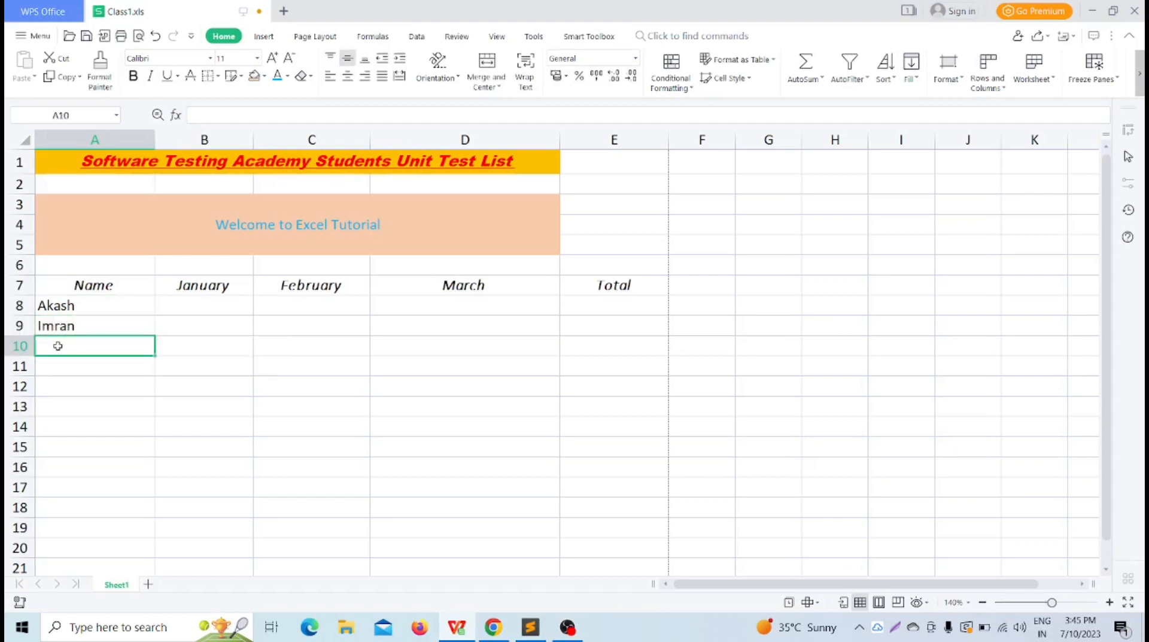
type("Fahim")
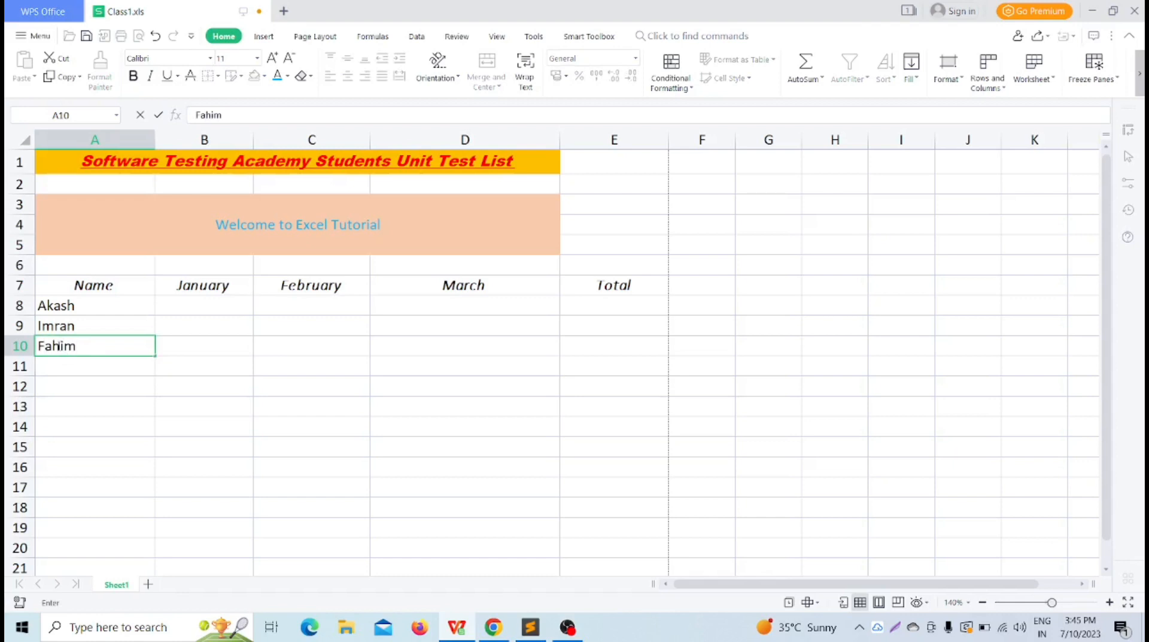
Enter the fourth student's first name in cell A11, correcting its spelling.
left_click(60, 367)
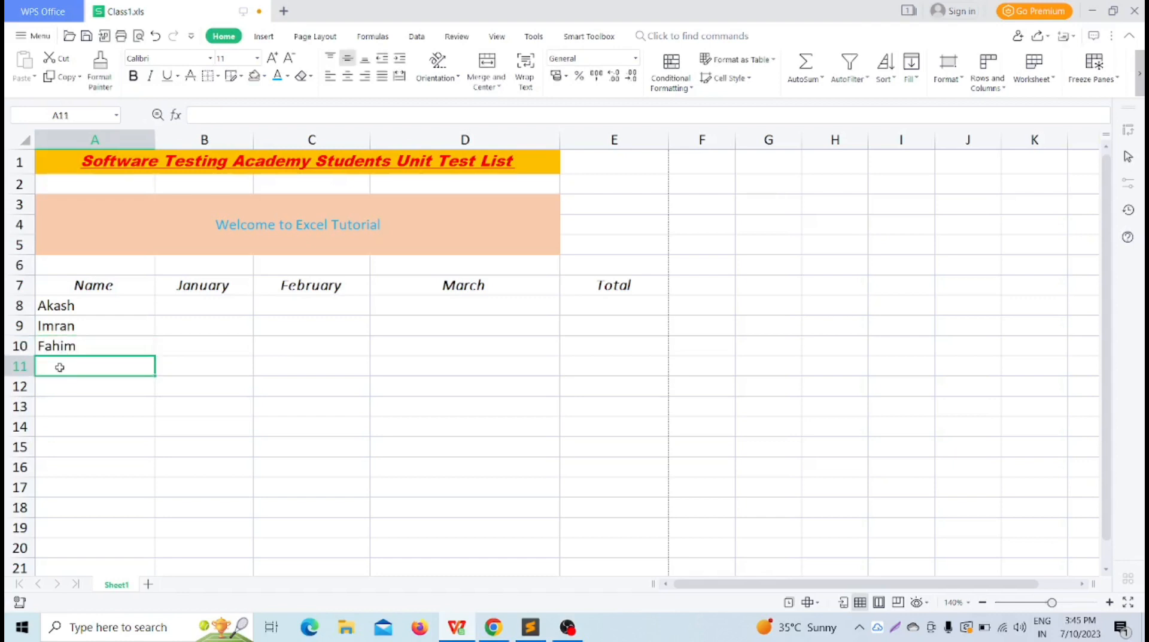
type("Sach")
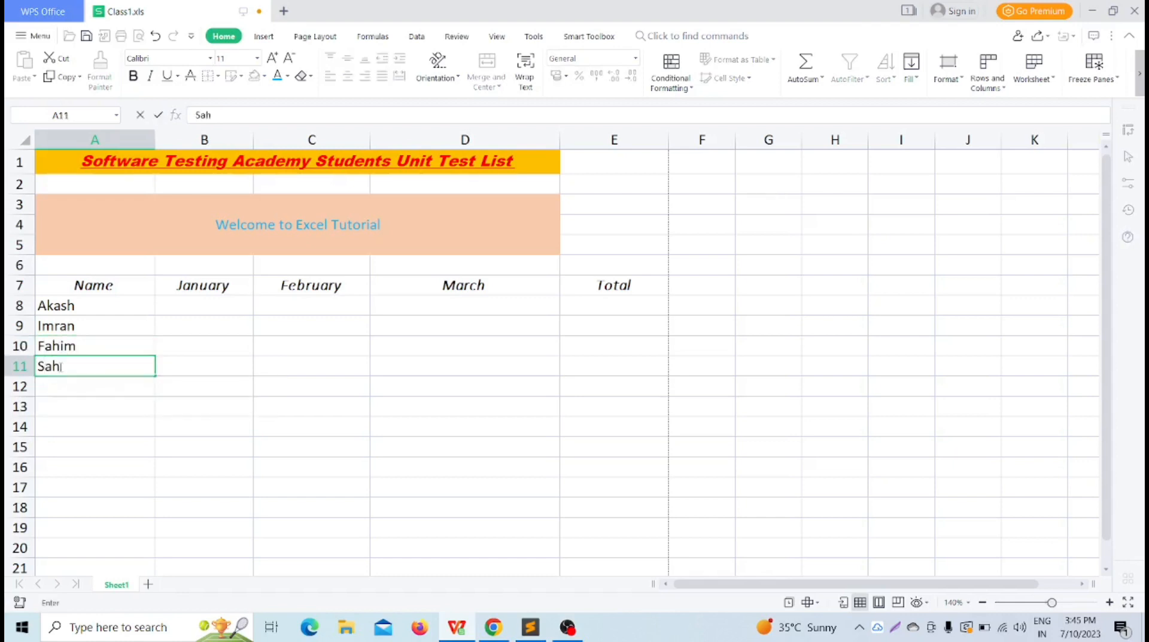
type("in")
key("BackSpace")
key("BackSpace")
key("BackSpace")
type("chin")
left_click(106, 459)
Enter the first student's marks in row 8: 20 for January, 25 for February and 35 for March.
left_click(183, 305)
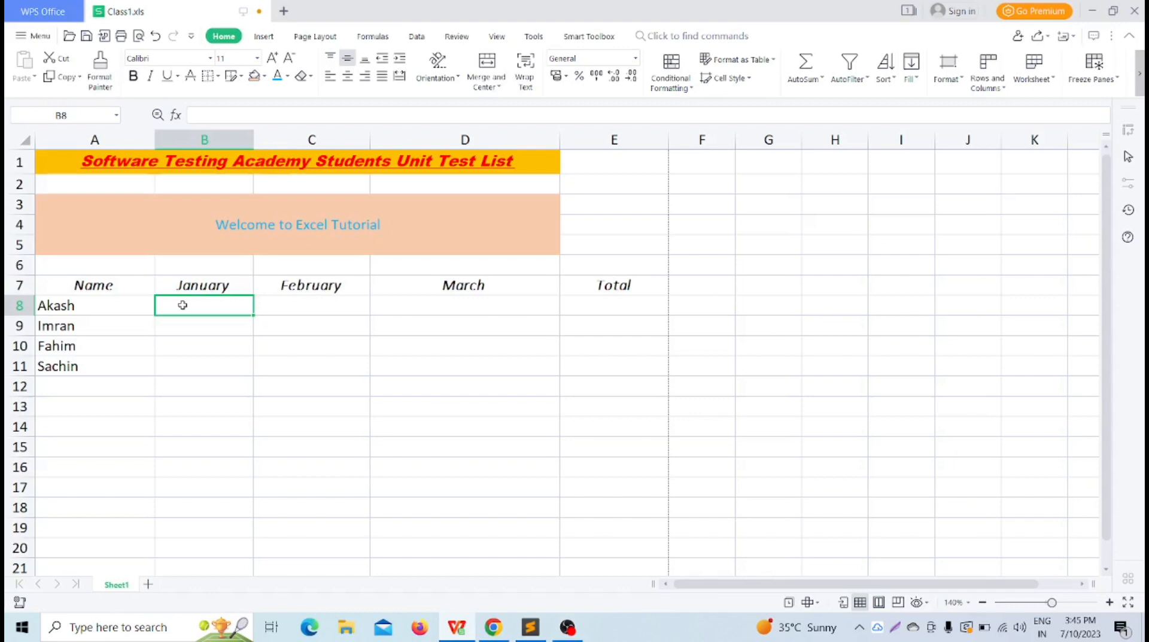
type("20")
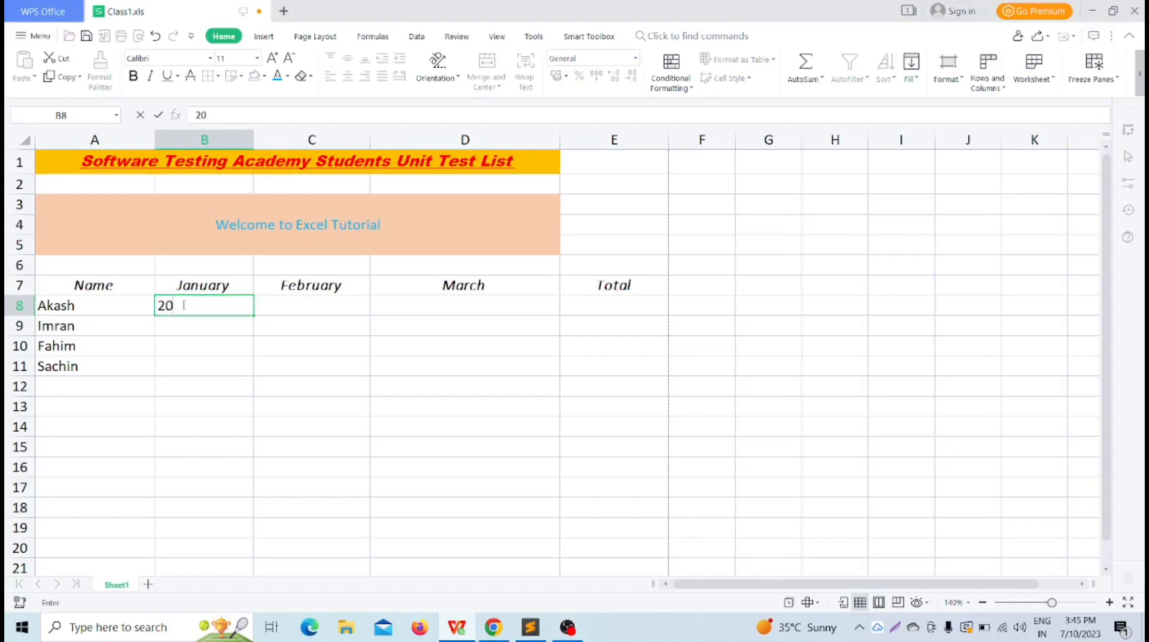
left_click(315, 305)
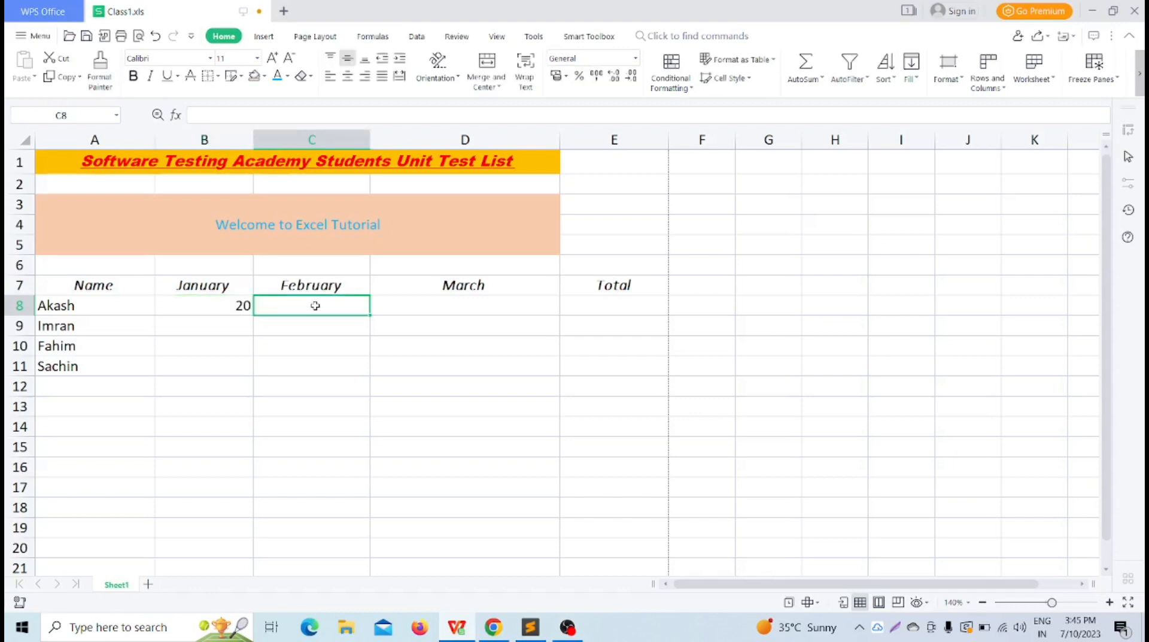
type("25")
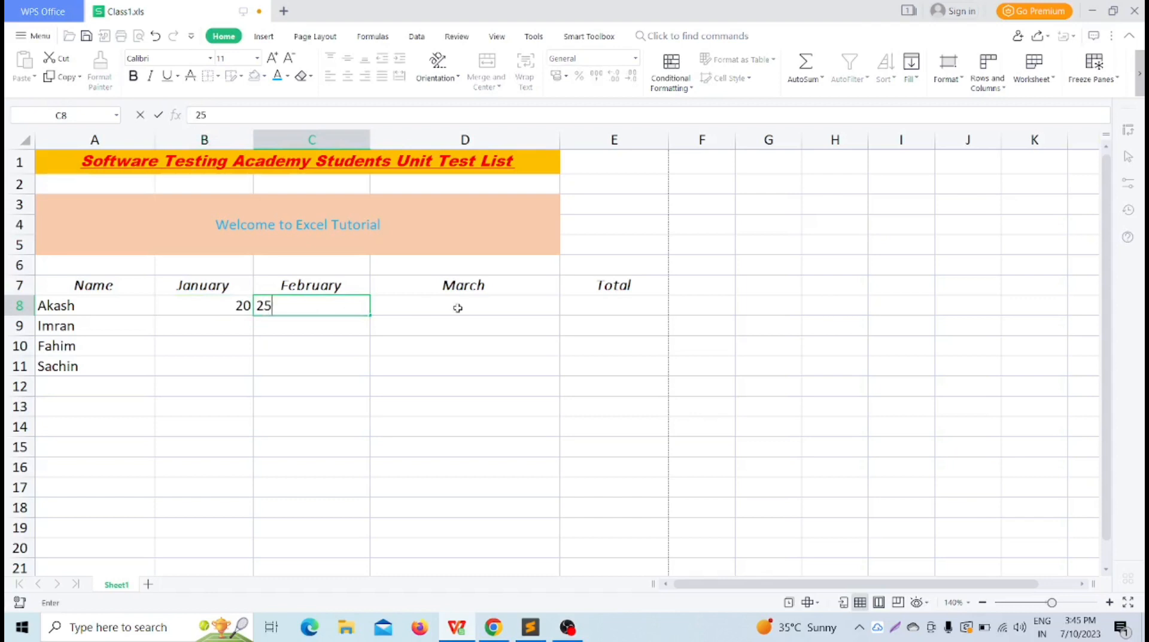
left_click(457, 307)
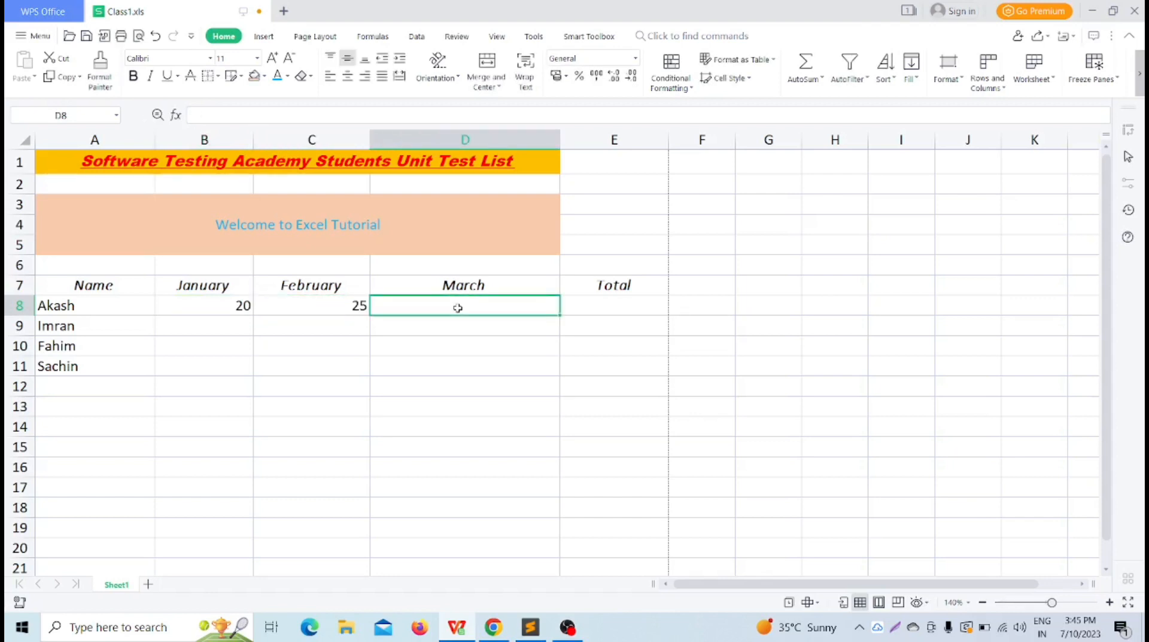
type("35")
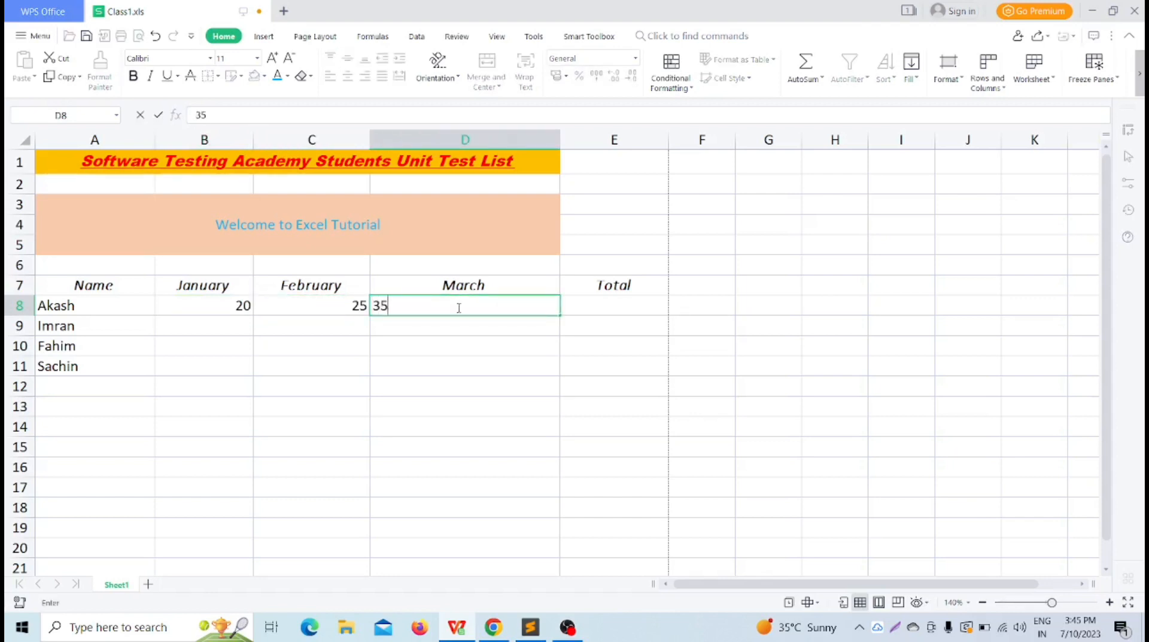
left_click(486, 374)
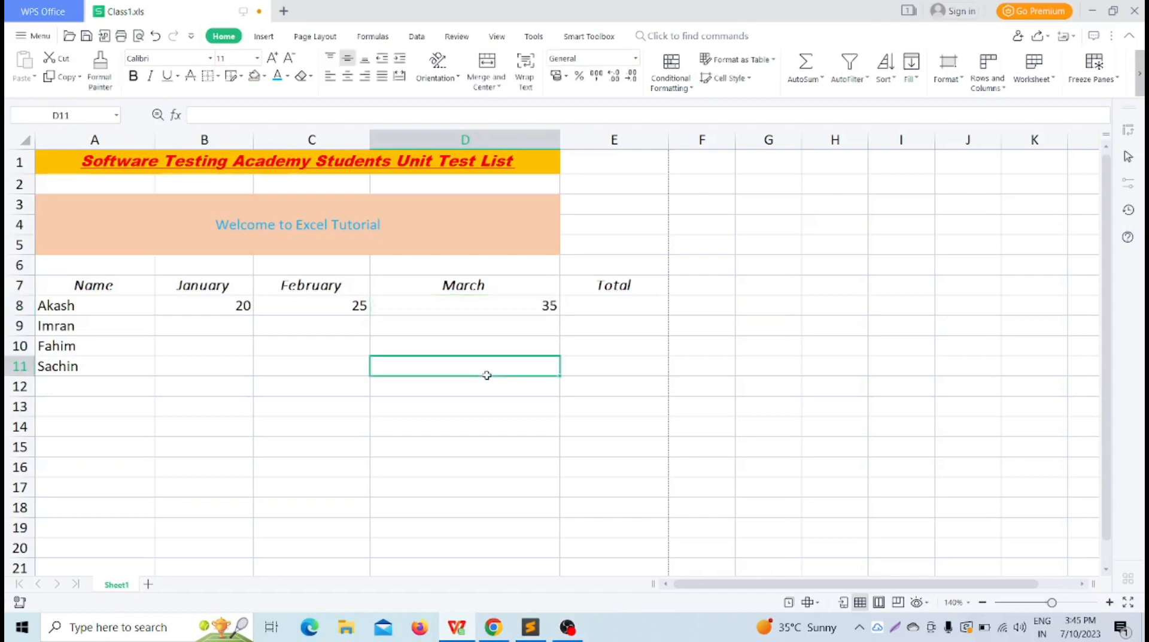
Enter the second student's marks in row 9: 30 for January, 40 for February and 45 for March.
left_click(205, 331)
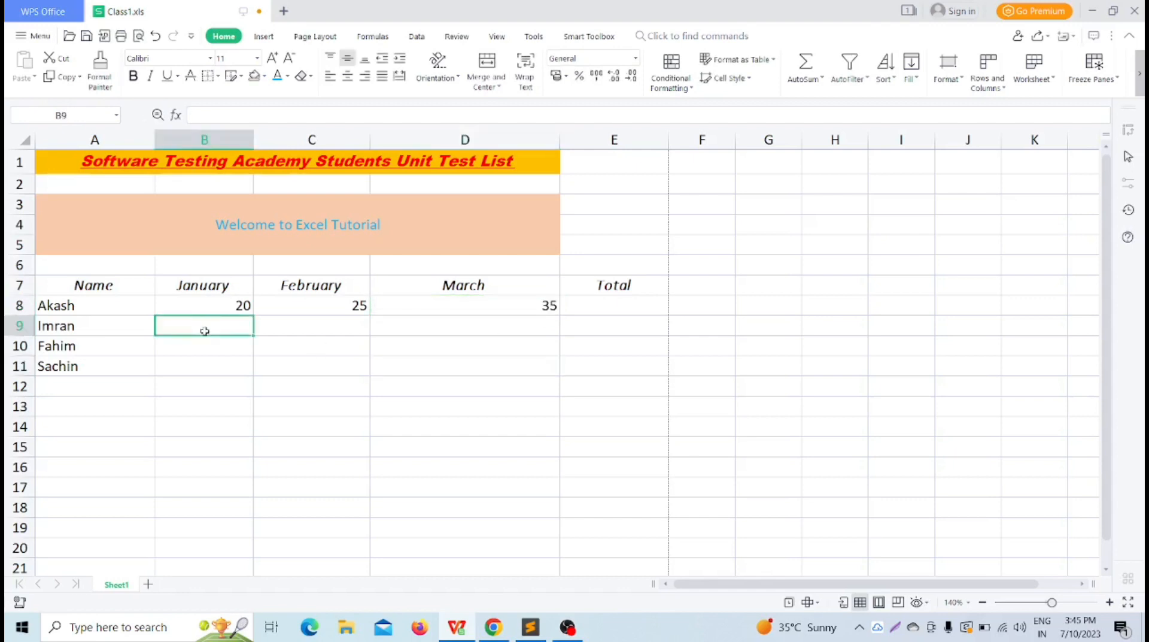
type("30")
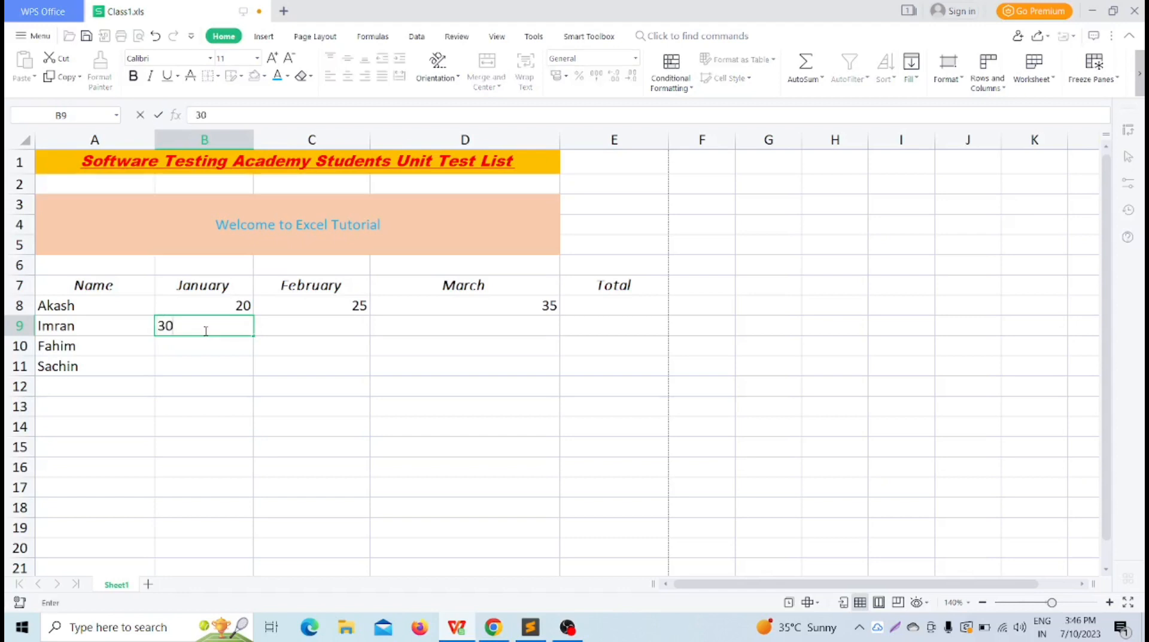
left_click(326, 327)
type("40")
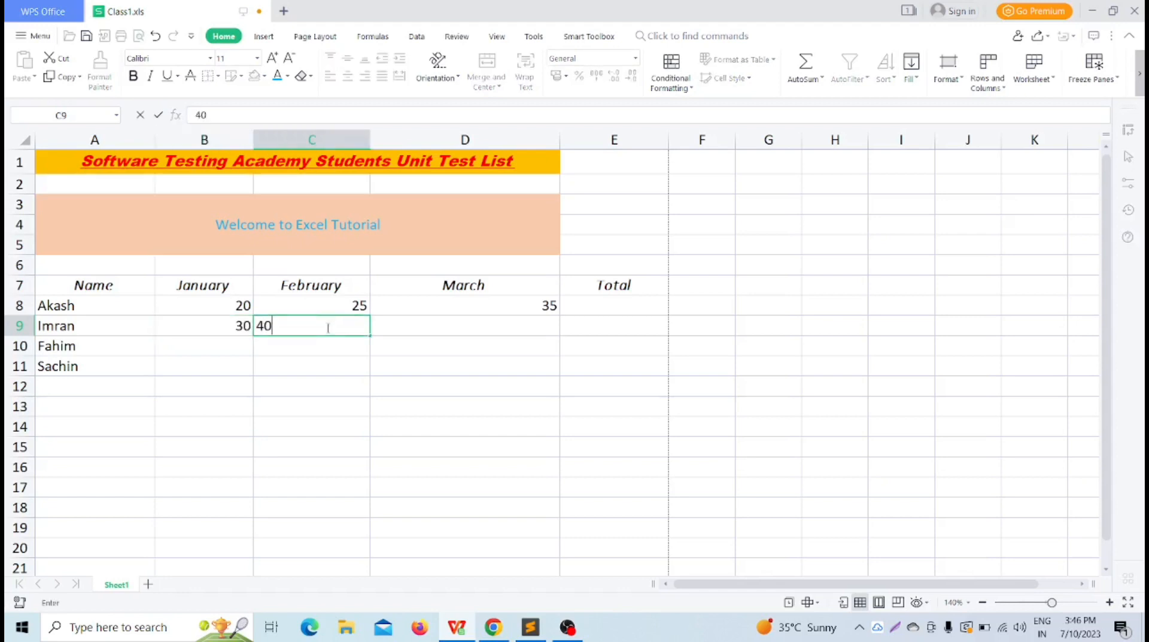
left_click(409, 332)
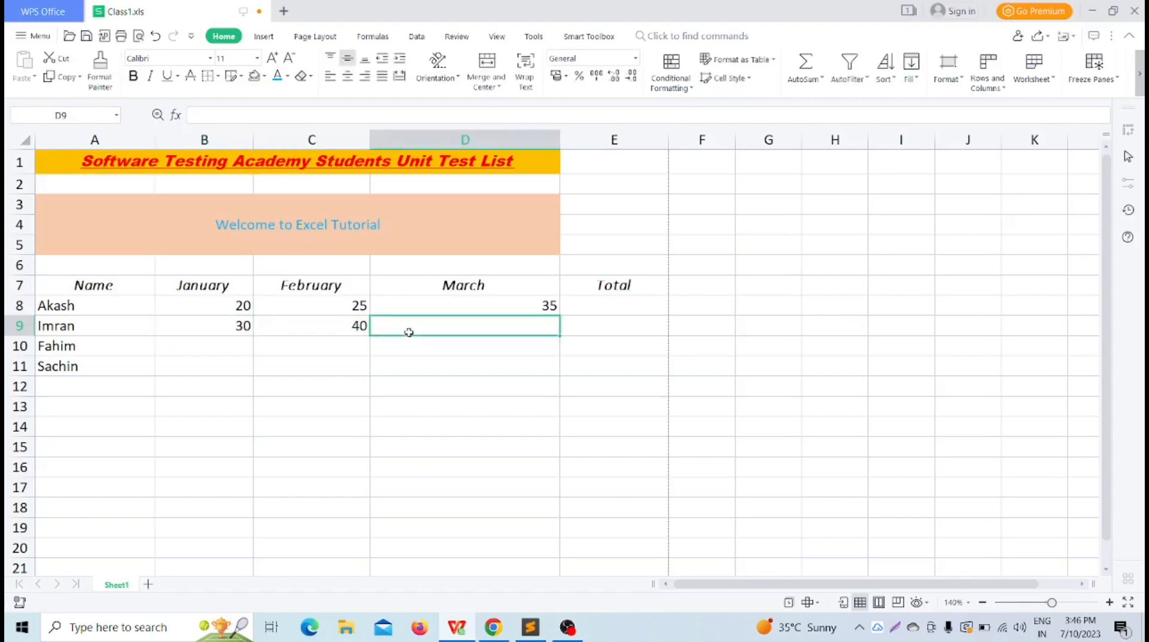
type("45")
Enter the third student's marks in row 10: 15 for January, 30 for February and 25 for March.
left_click(209, 352)
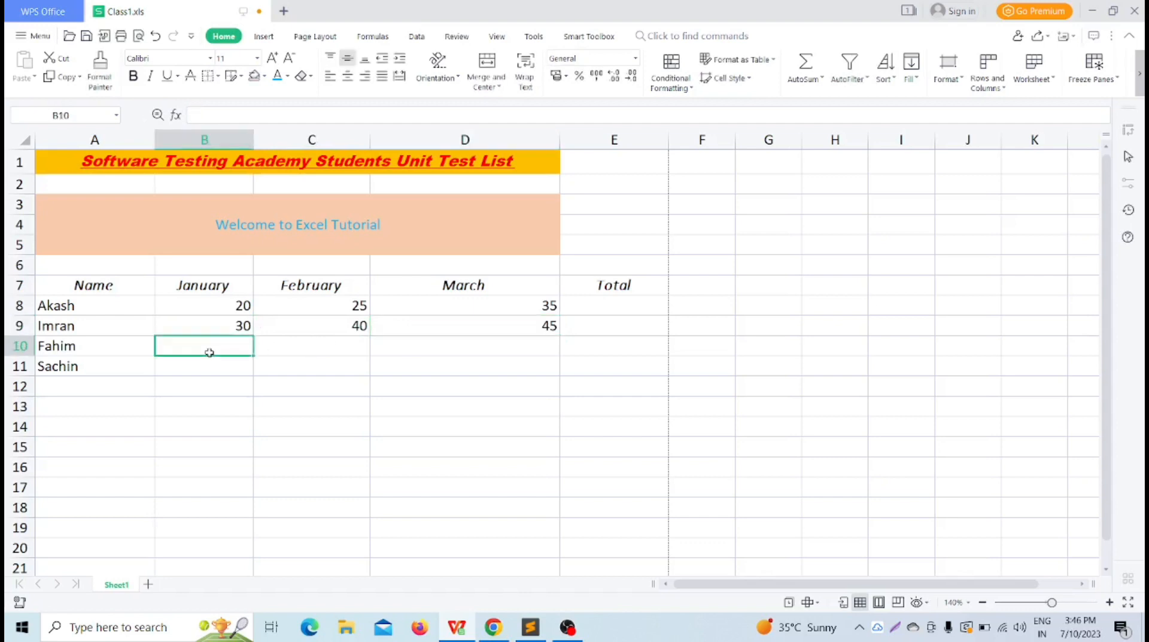
type("15")
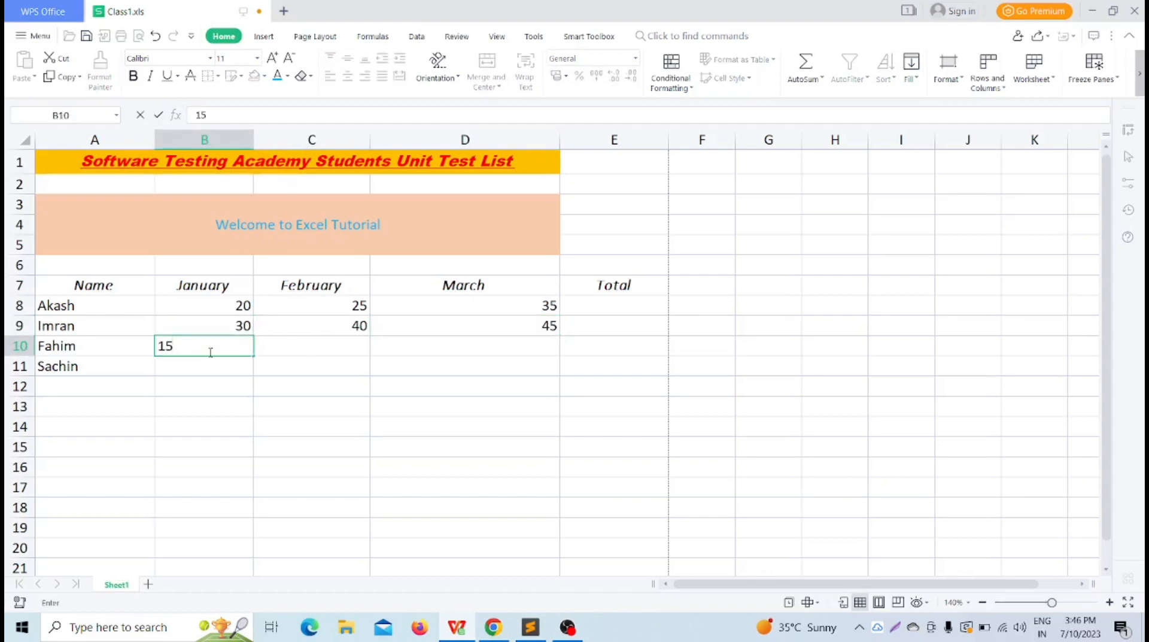
left_click(341, 349)
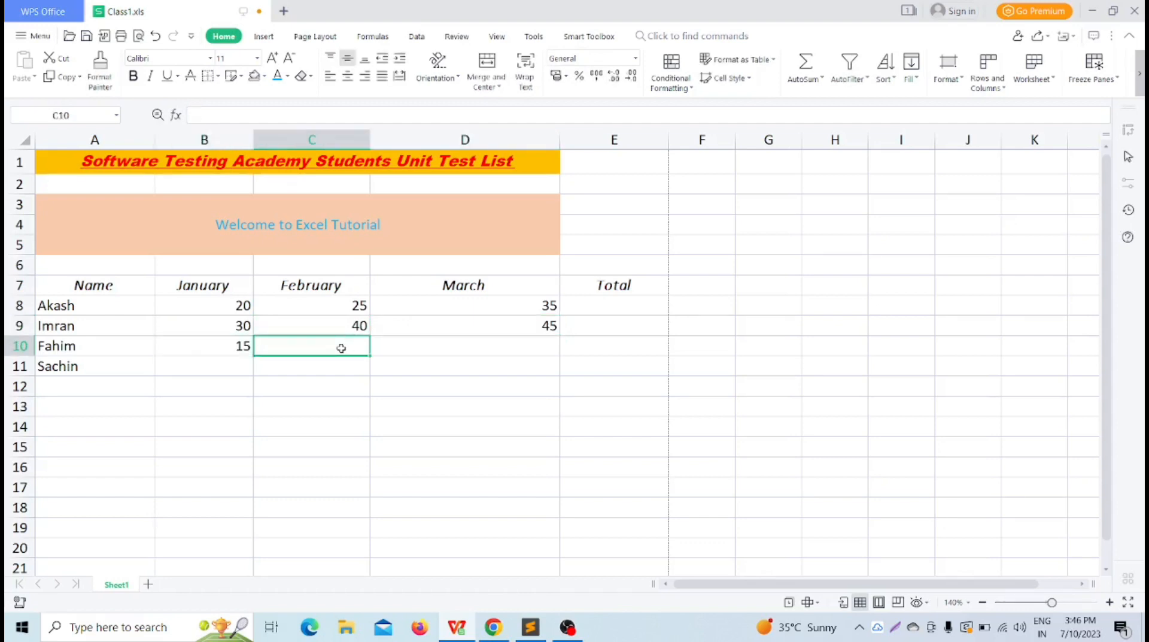
type("30")
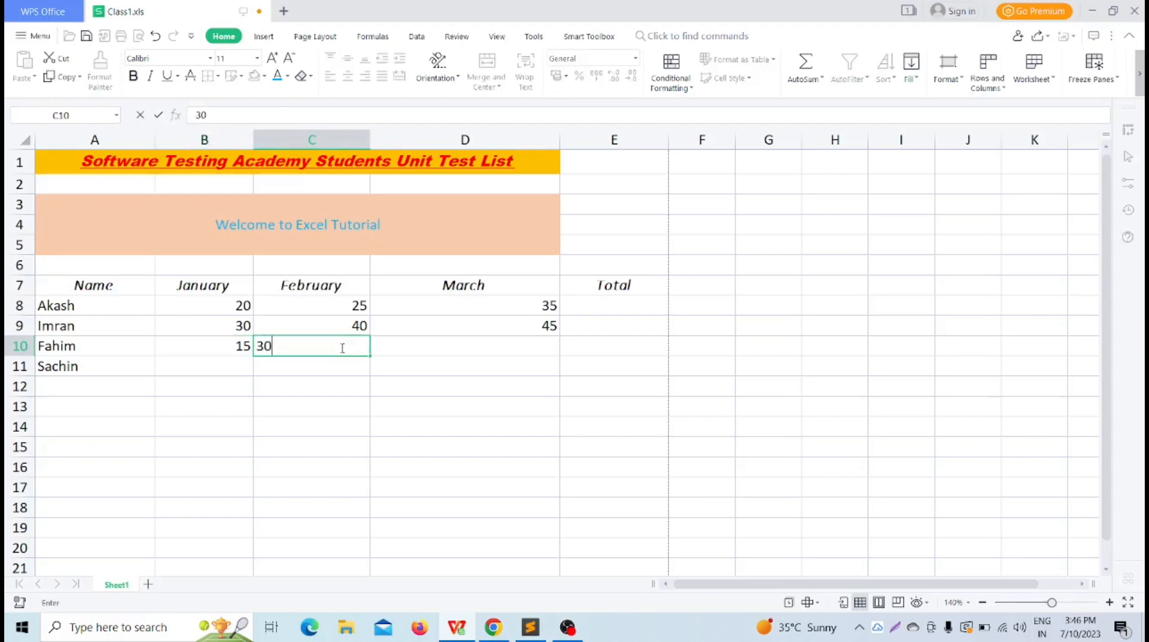
left_click(535, 348)
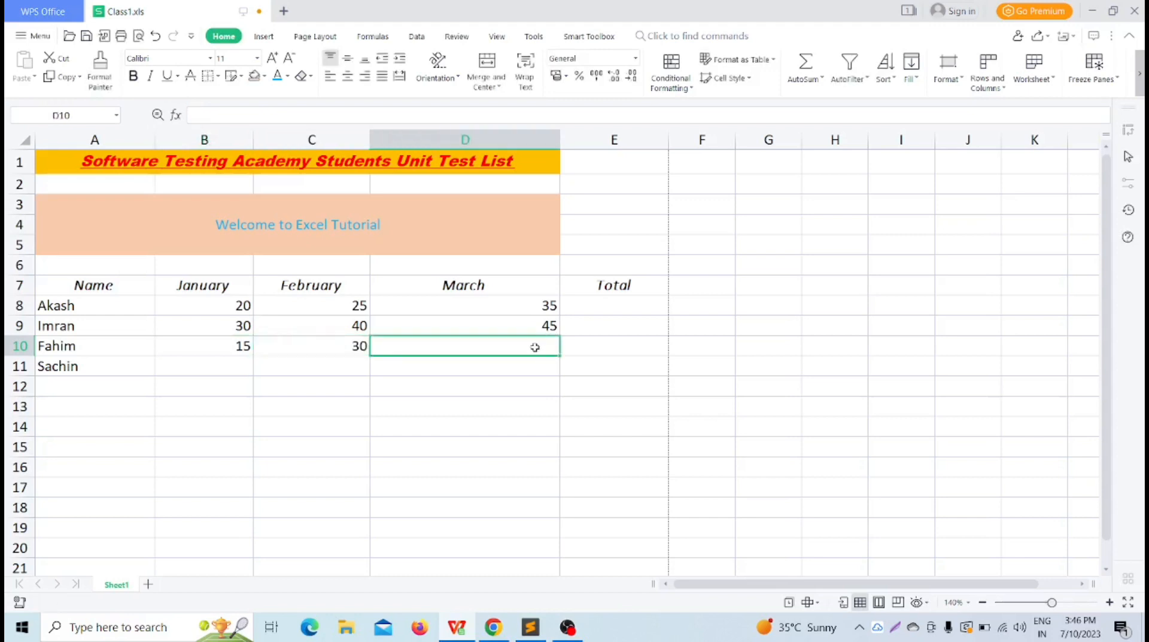
type("25")
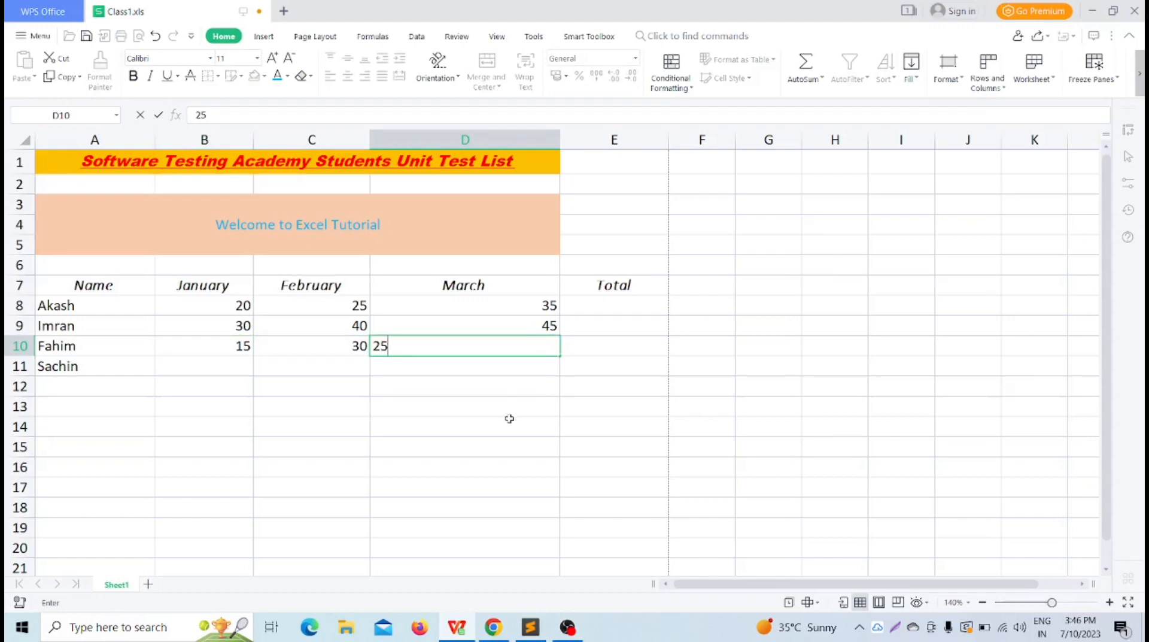
left_click(510, 418)
Enter the fourth student's marks in row 11: 25 for January, 30 for February and 35 for March.
left_click(199, 360)
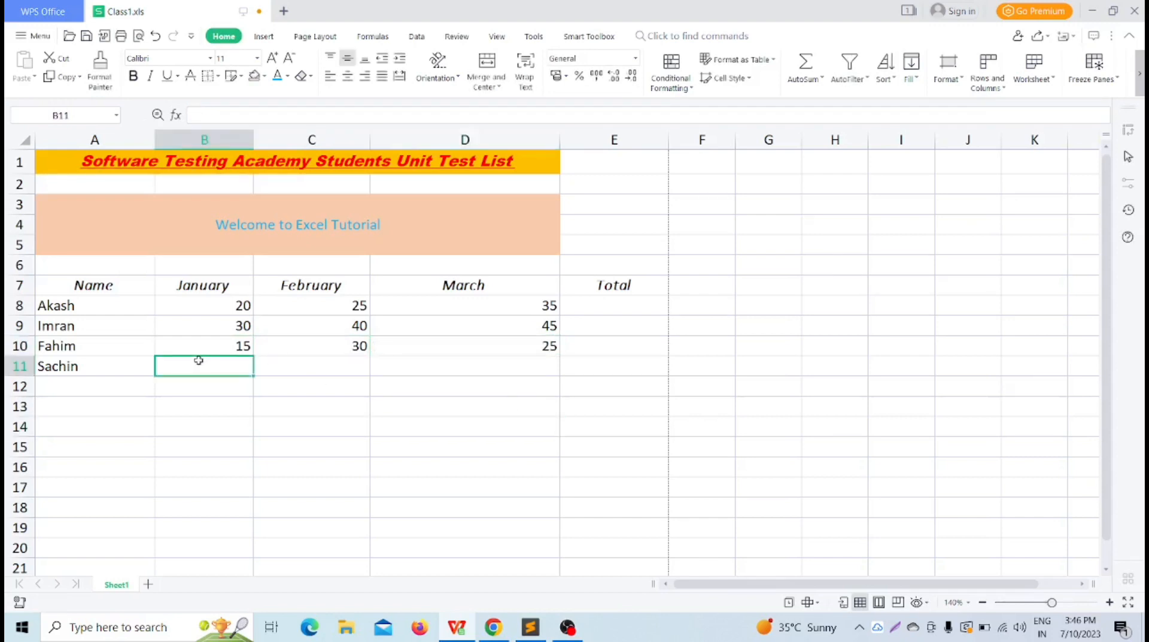
type("25")
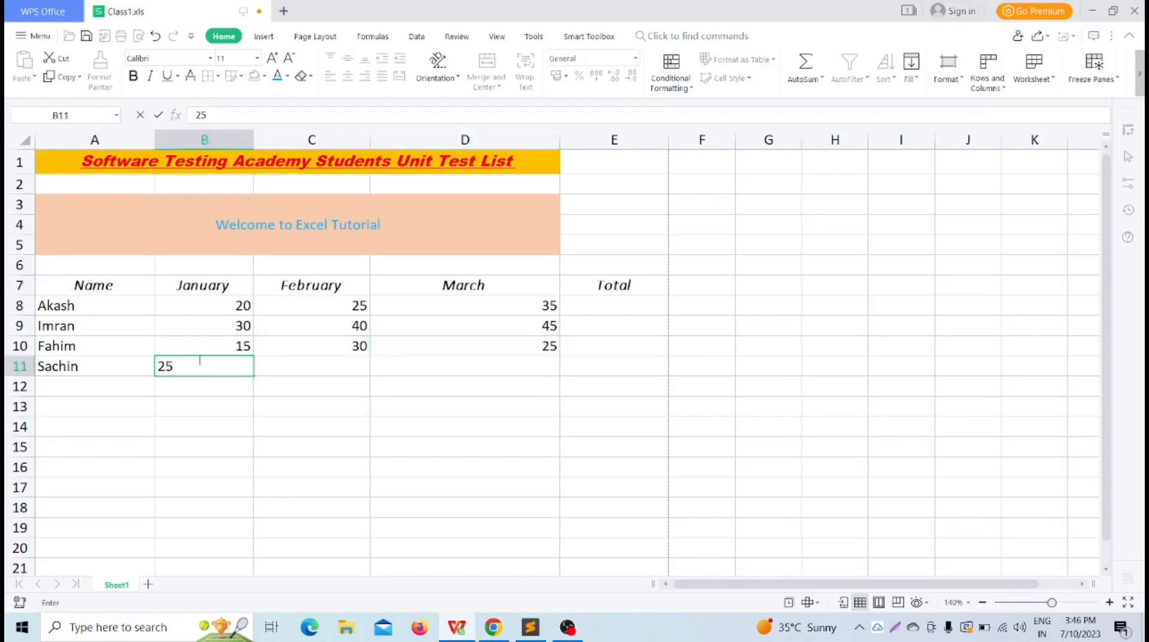
left_click(315, 381)
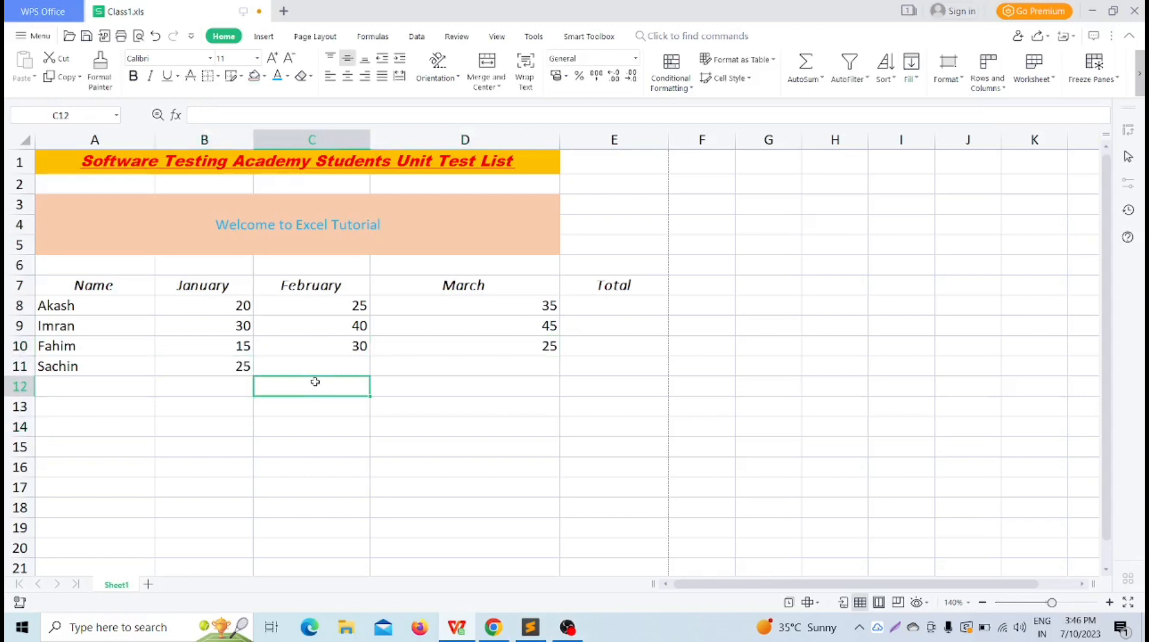
left_click(333, 365)
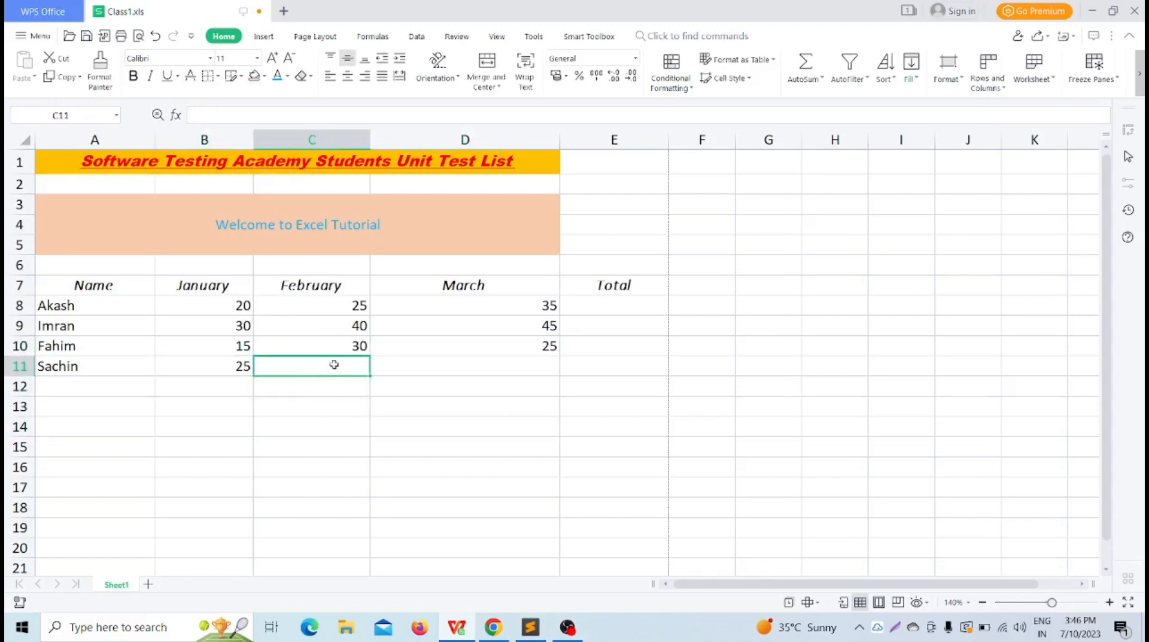
type("30")
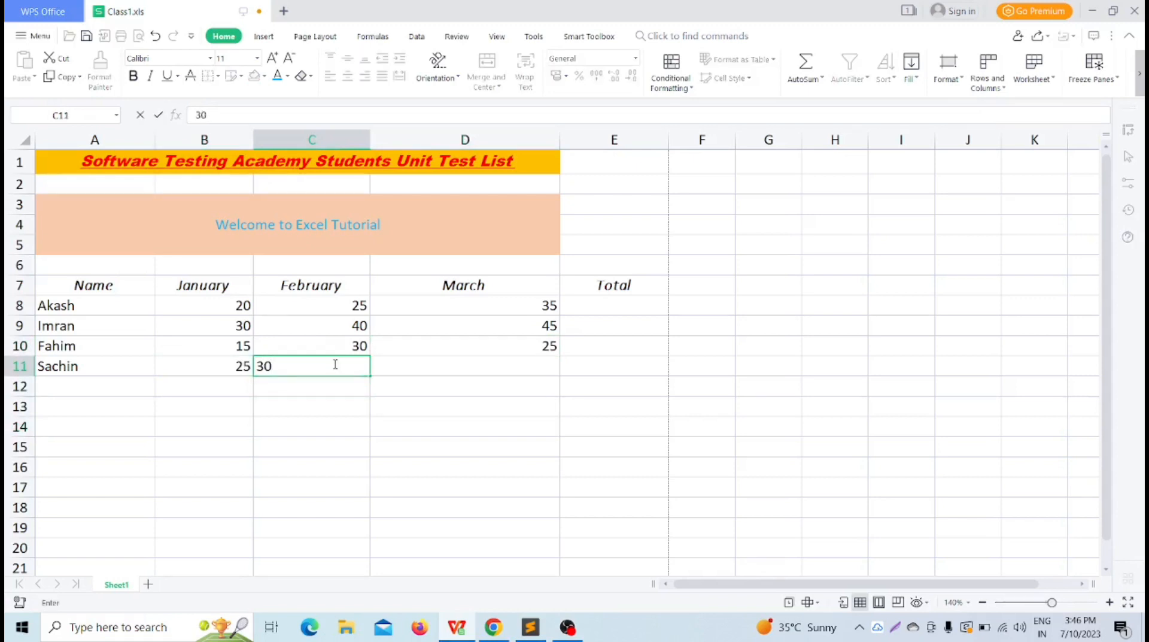
left_click(478, 370)
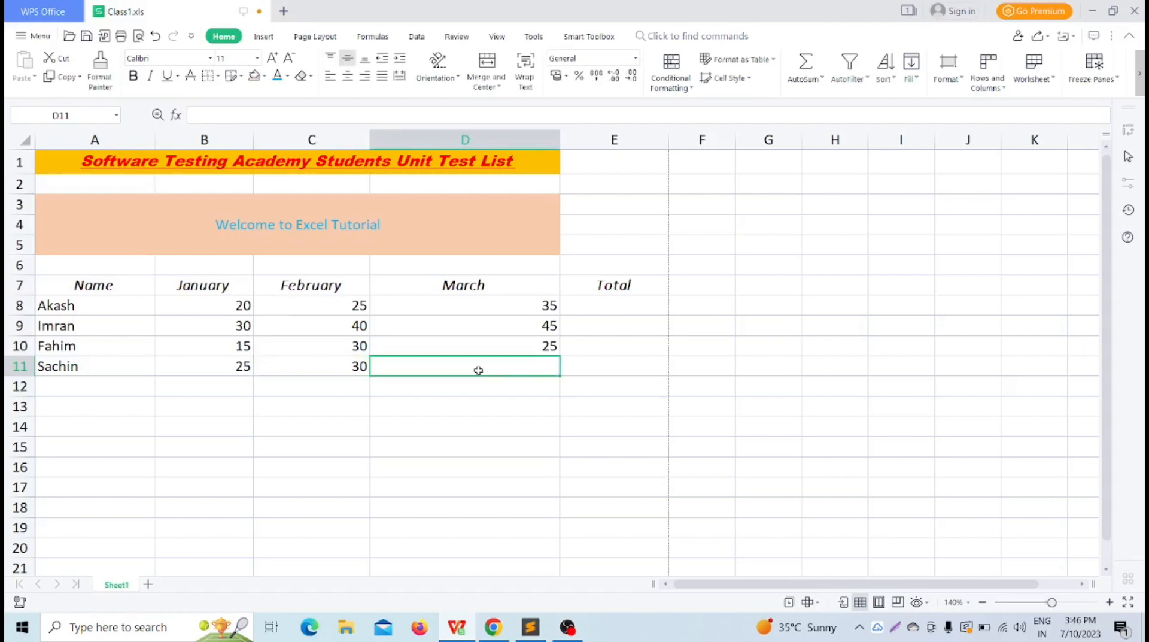
type("35")
left_click(511, 432)
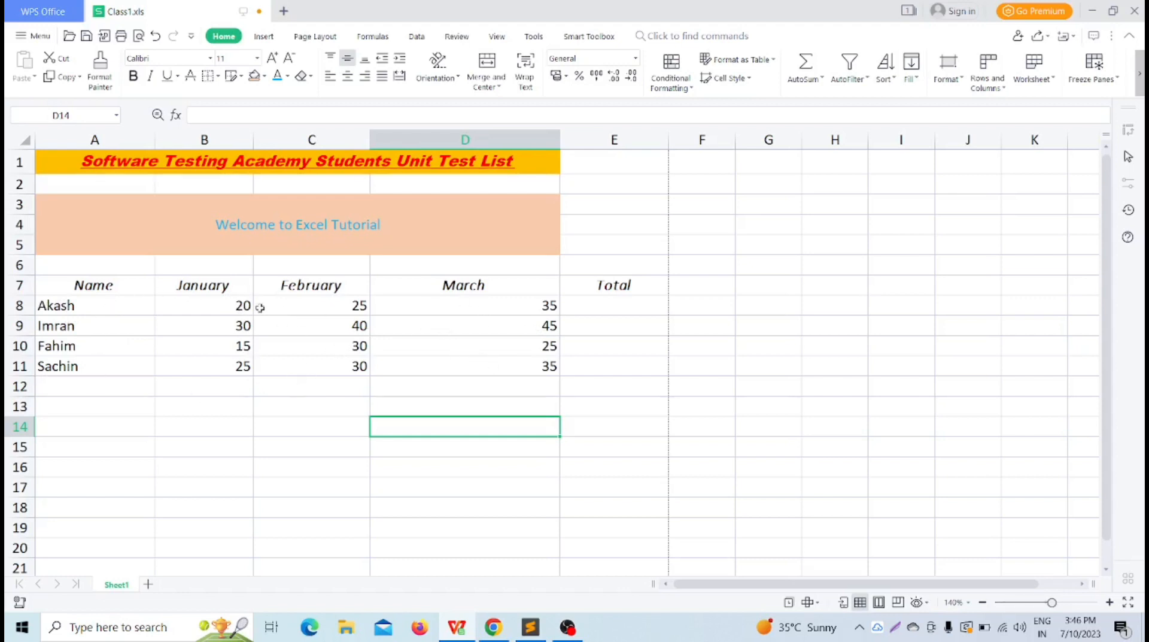
Center the student names and marks in cells A8 to D11 horizontally.
left_click_drag(37, 303, 534, 370)
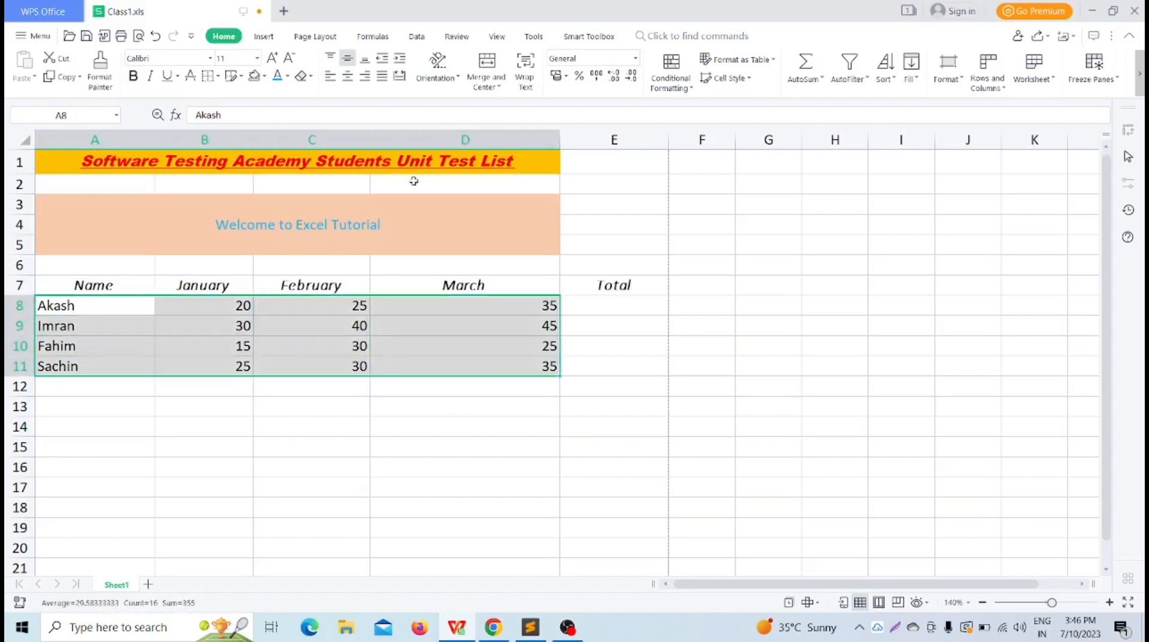
left_click(347, 76)
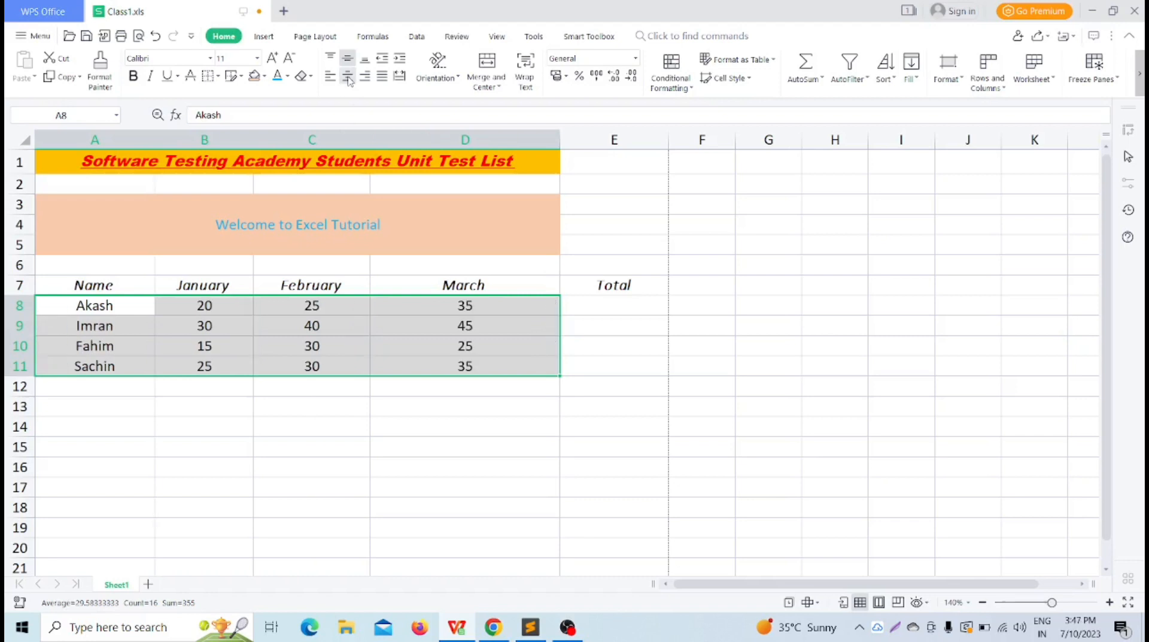
left_click(421, 467)
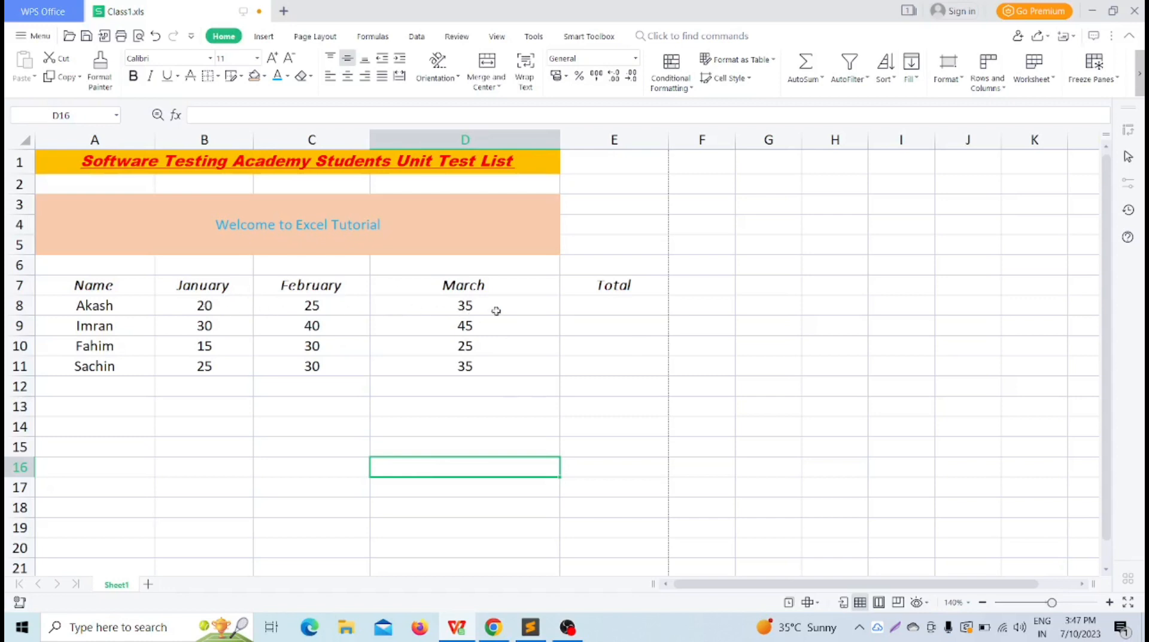
Enter the first two students' totals under the Total header: 80 in E8 and 115 in E9.
left_click(606, 306)
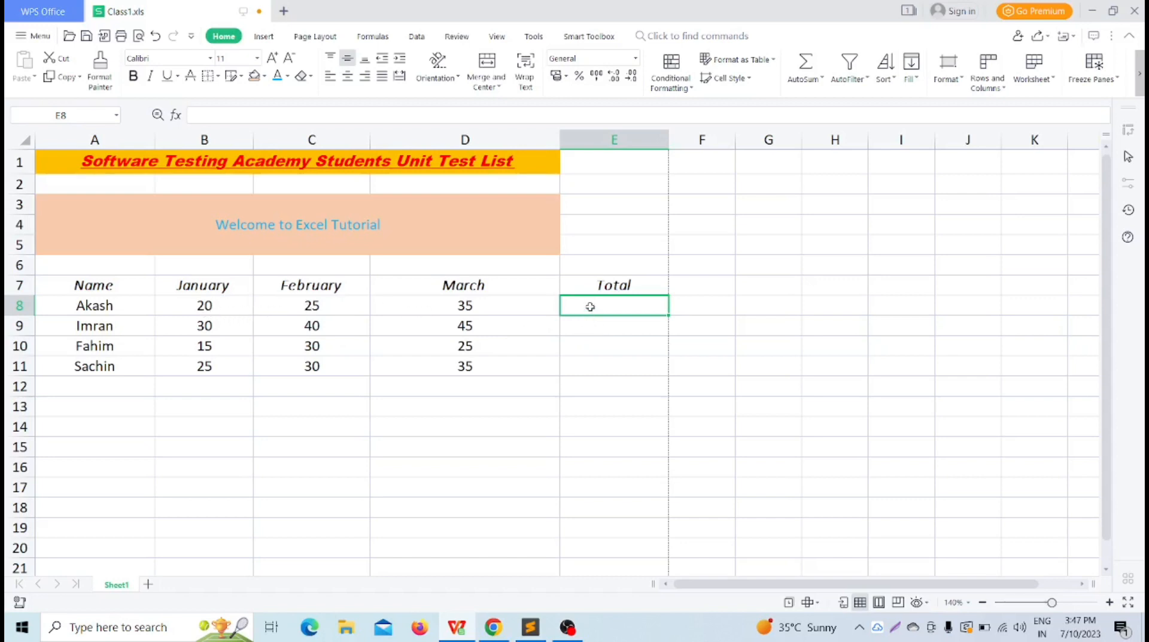
type("80")
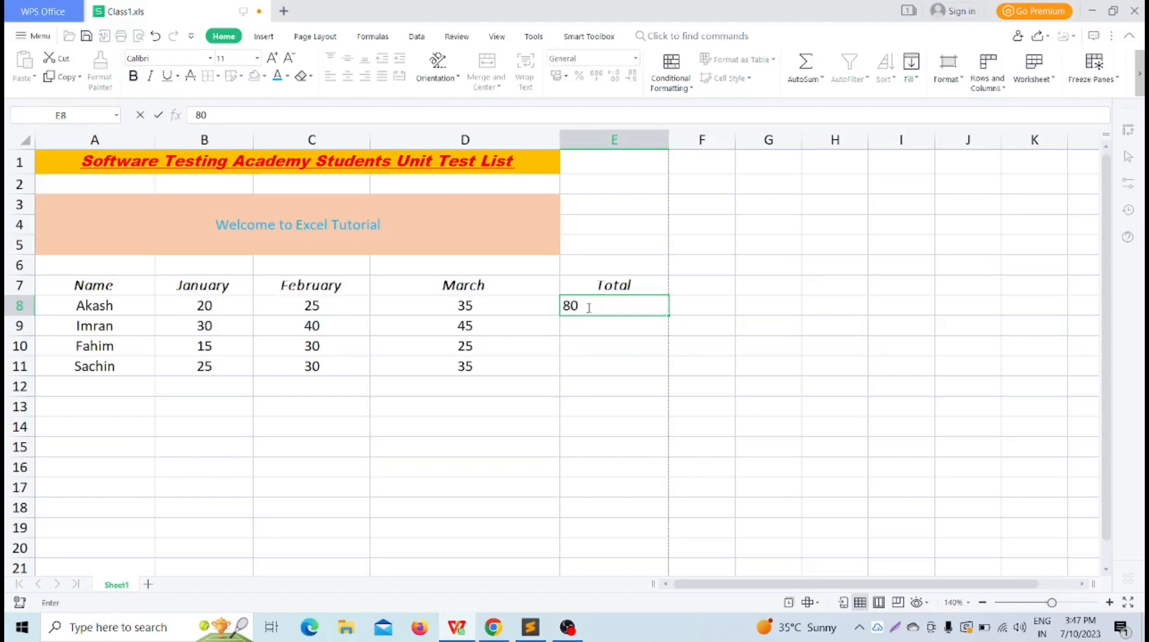
left_click(582, 330)
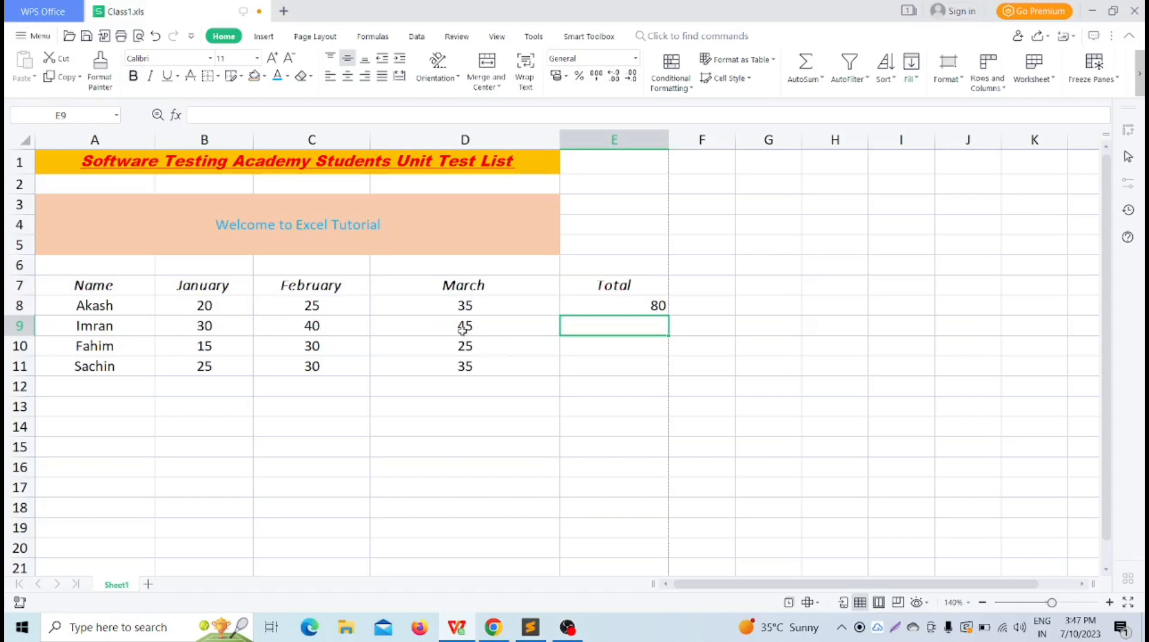
type("115")
left_click(471, 383)
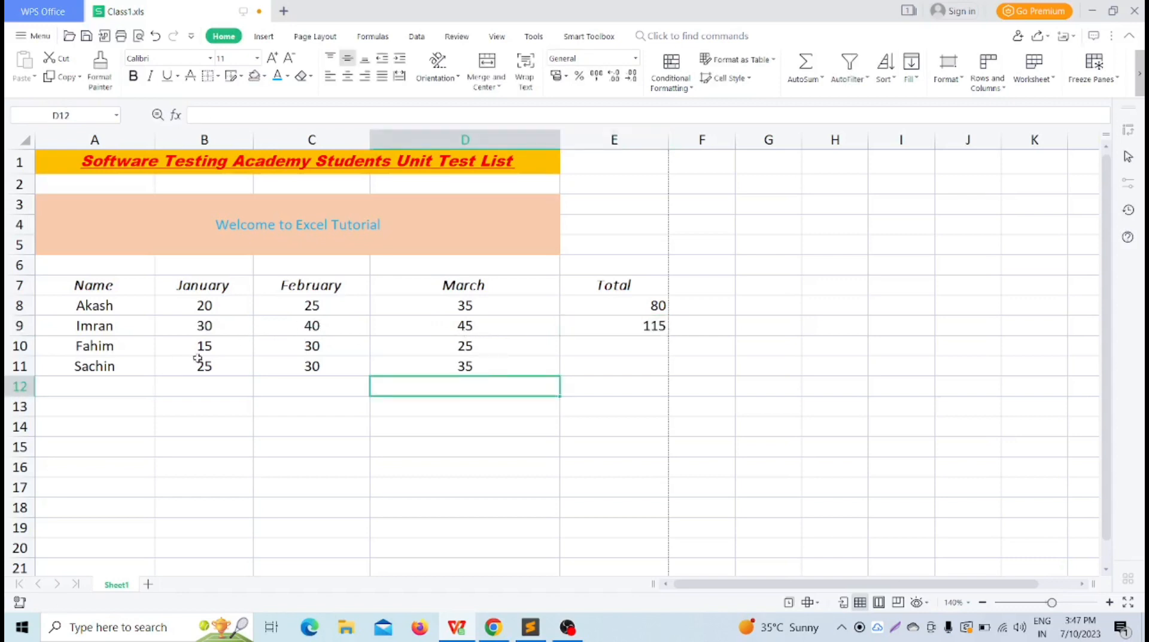
Enter the remaining two students' totals: 70 in E10 and 90 in E11.
left_click(466, 345)
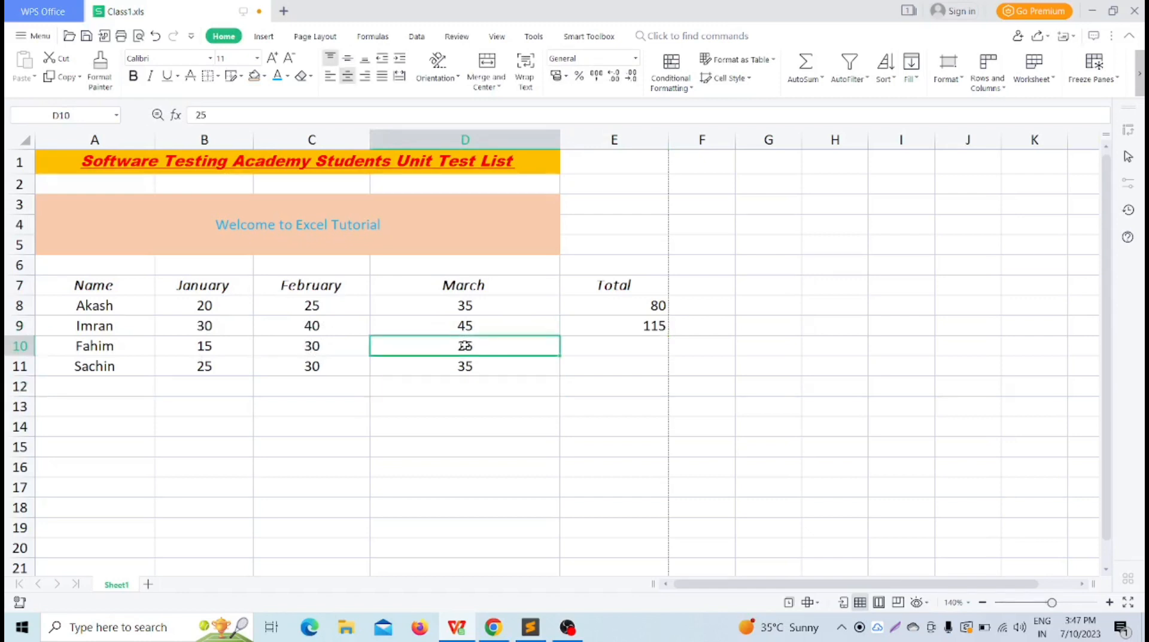
left_click(625, 347)
type("70")
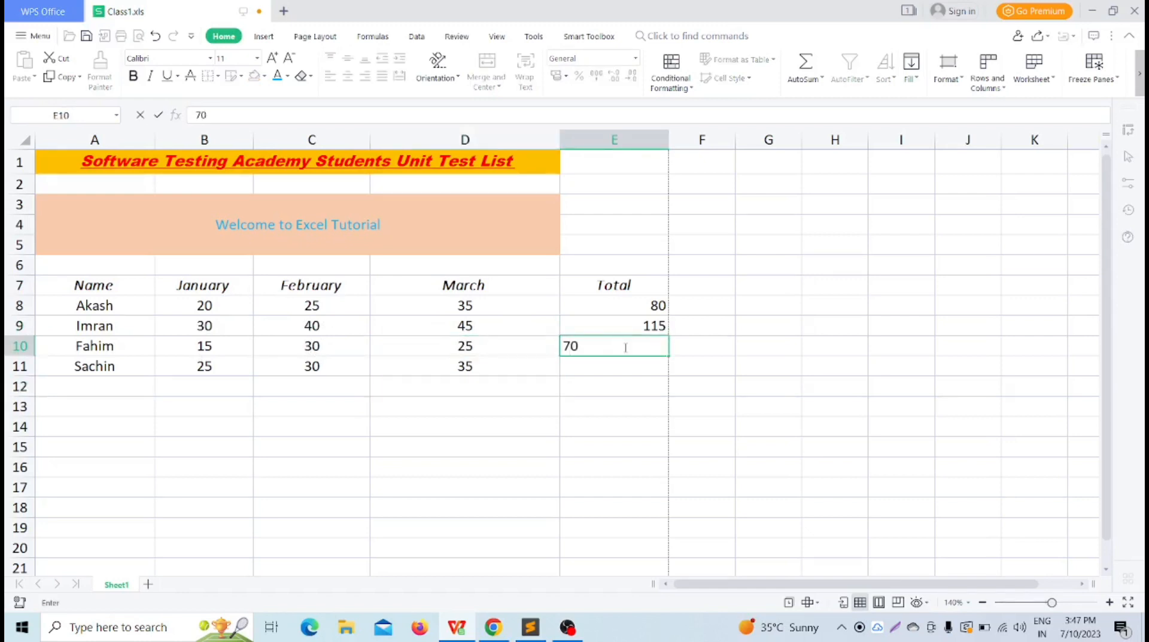
left_click(512, 429)
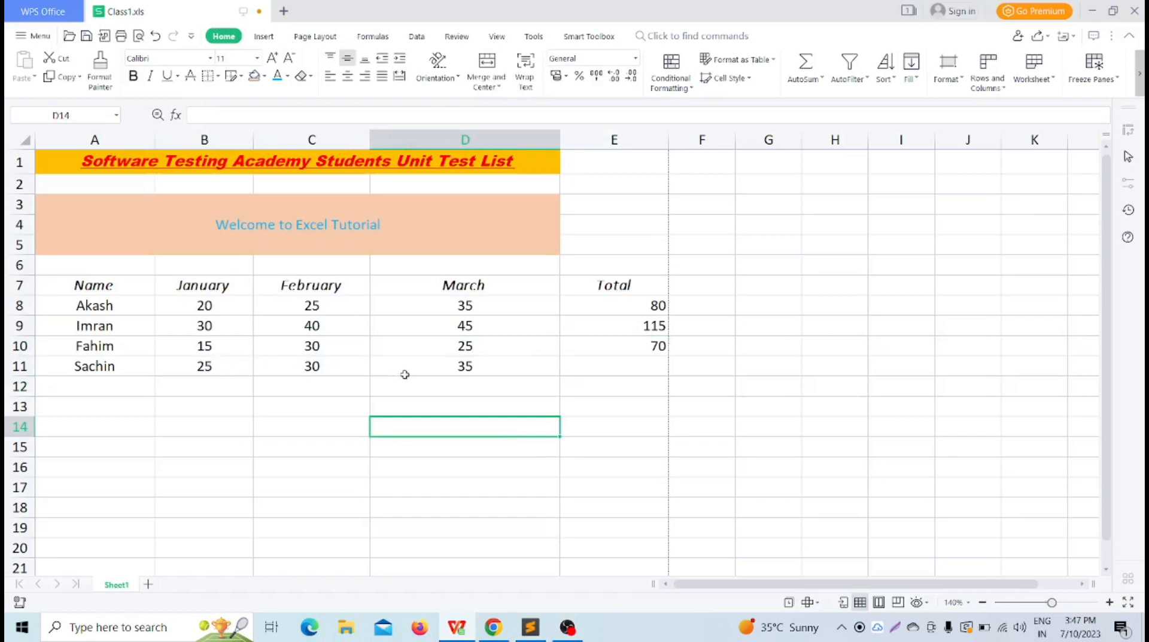
left_click(456, 369)
left_click(642, 371)
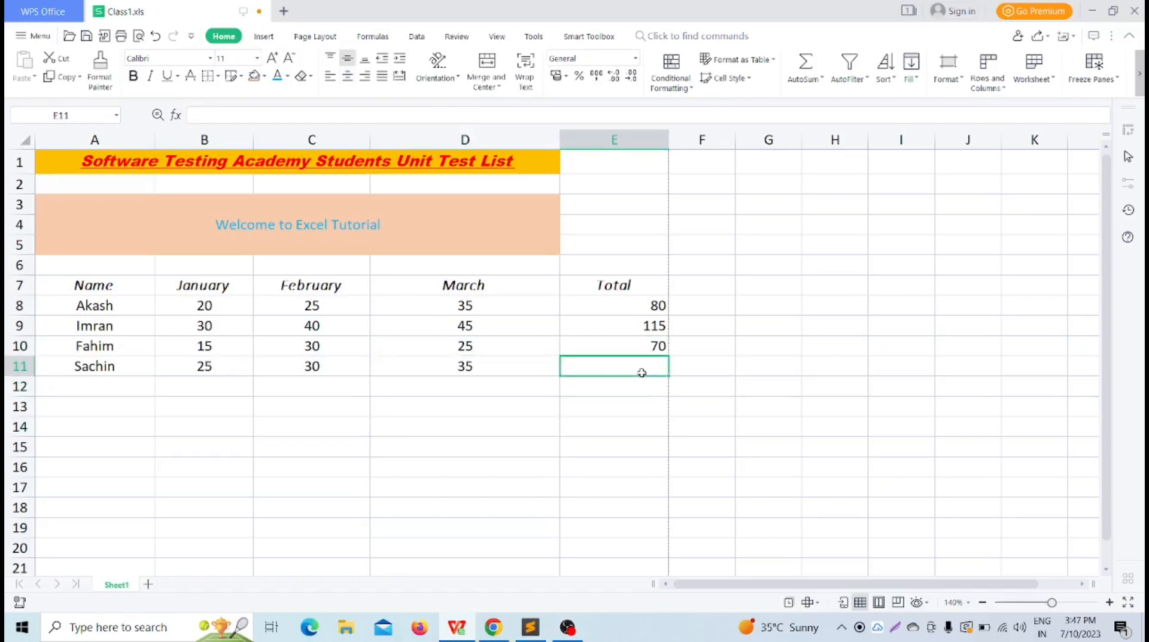
type("90")
left_click(649, 428)
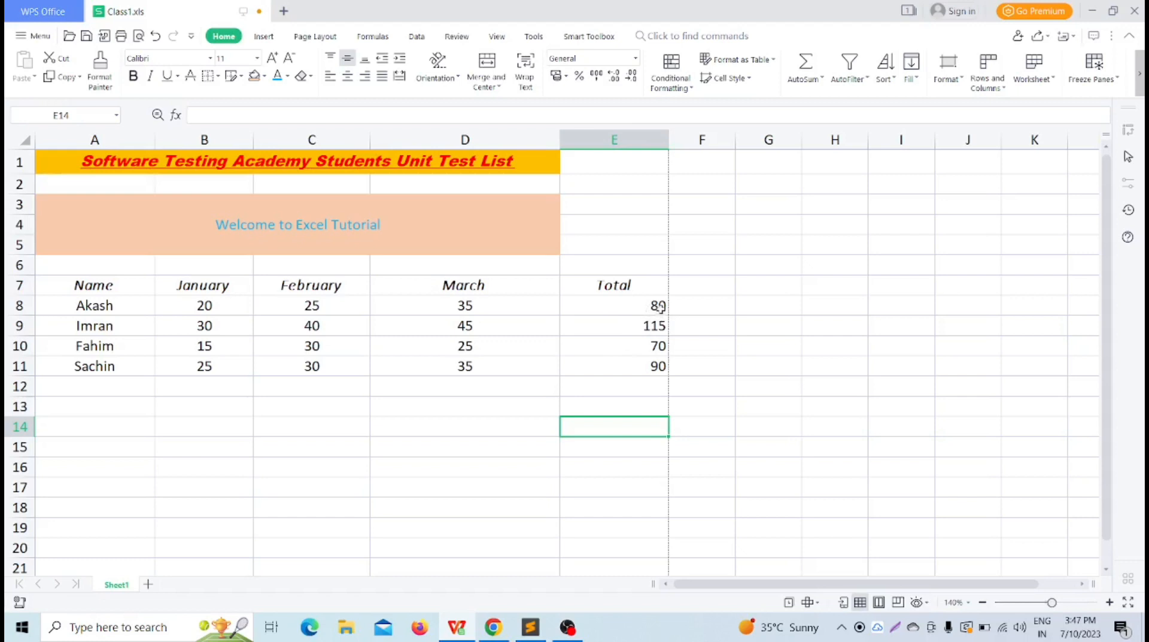
Try centering the whole Total column E horizontally, switching the alignment off and on again, and undo the last centering.
left_click_drag(640, 312, 644, 363)
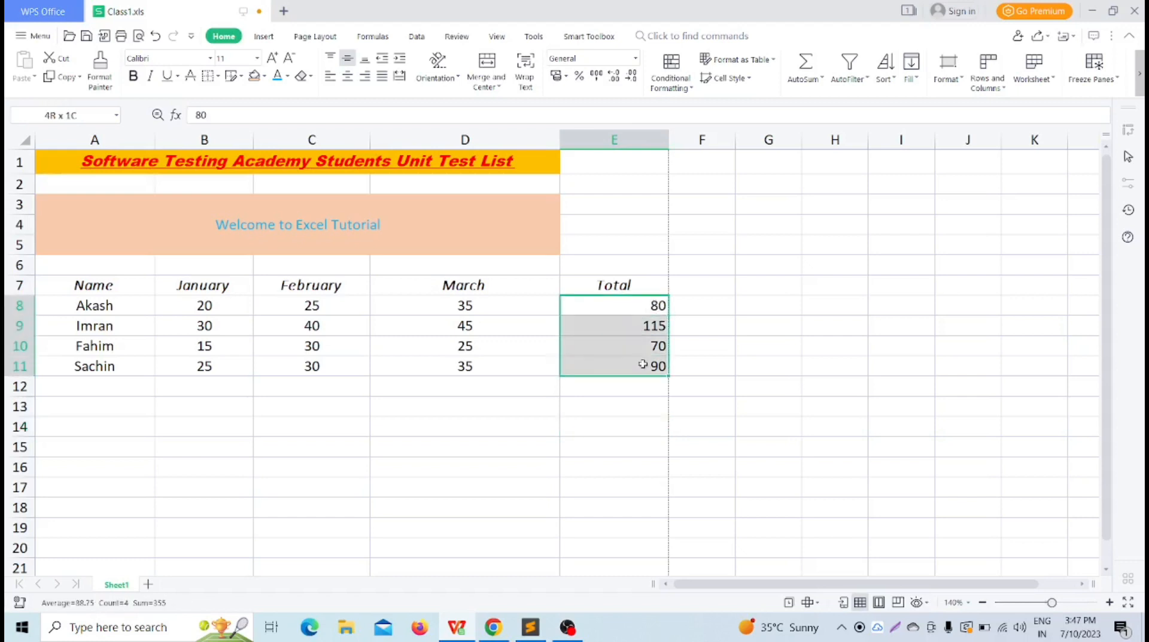
left_click(614, 139)
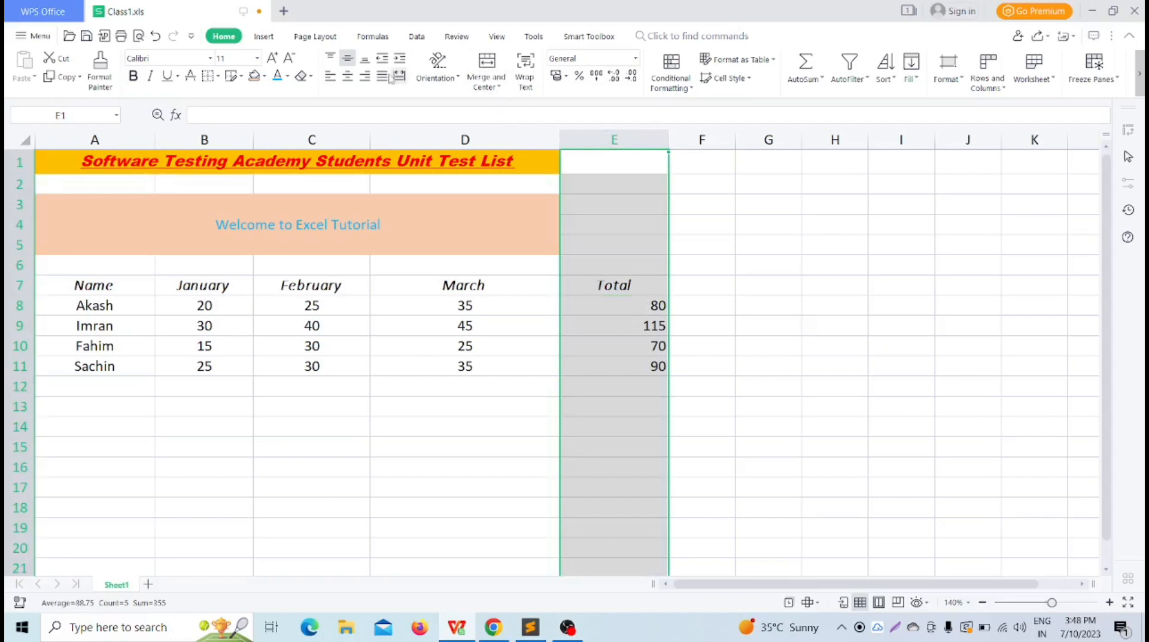
left_click(348, 77)
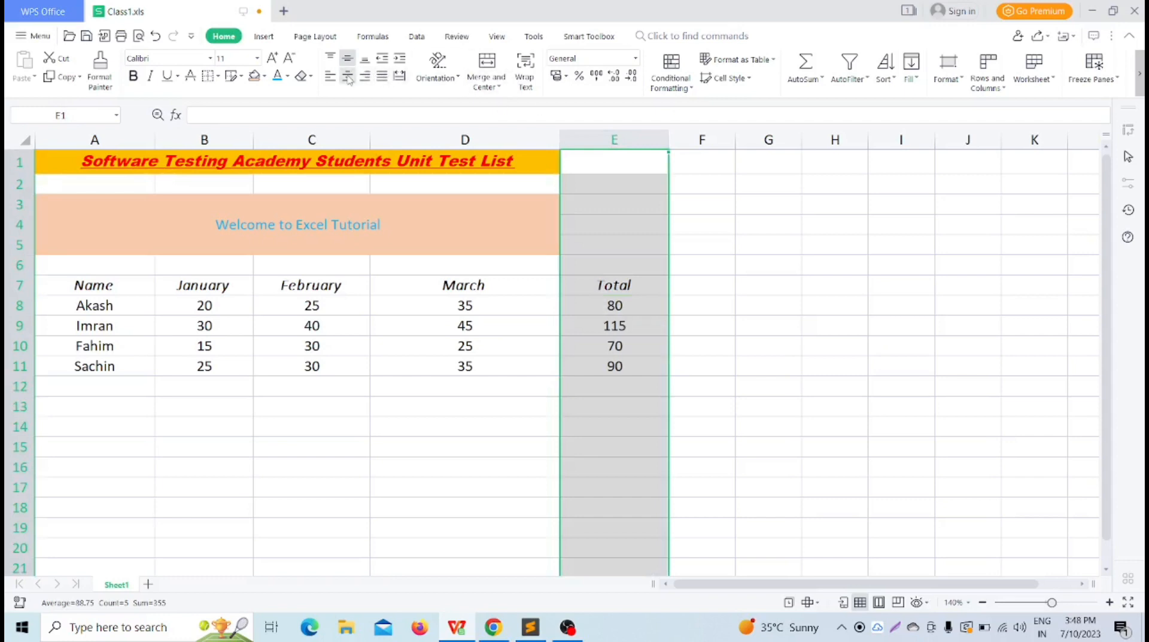
left_click(348, 77)
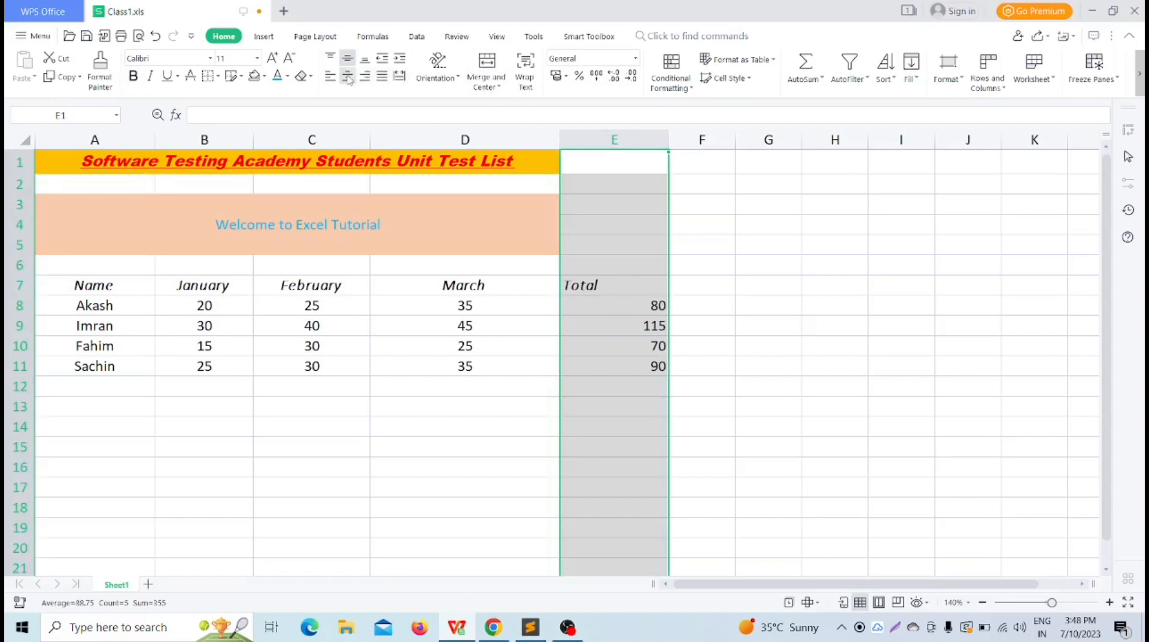
left_click(348, 76)
left_click(702, 446)
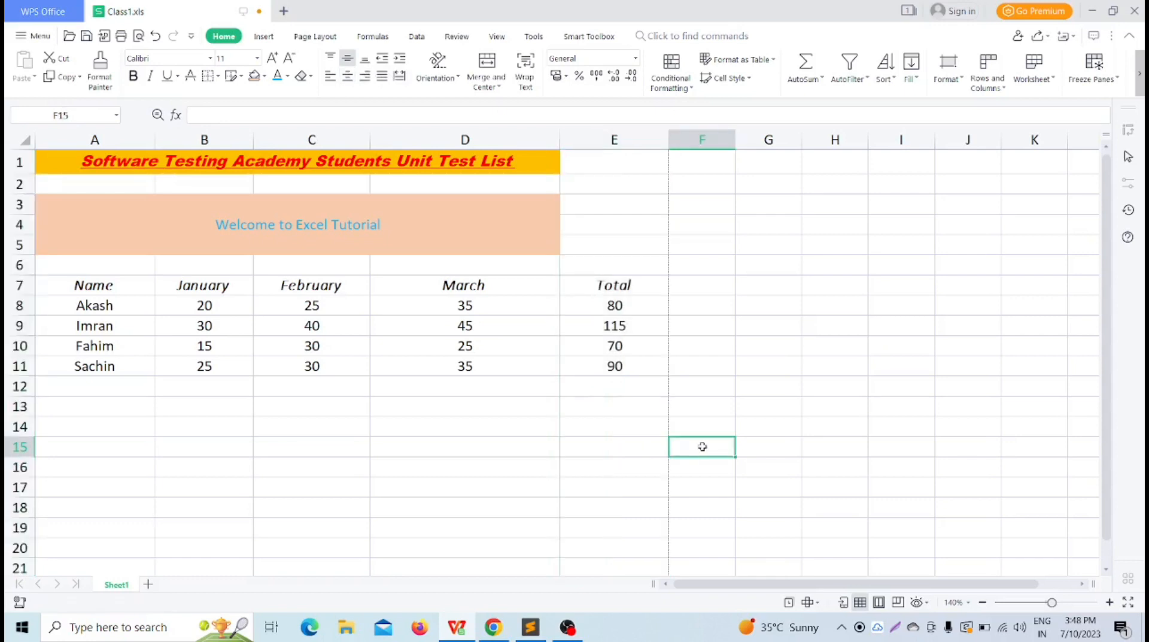
key("ctrl+z")
left_click(602, 423)
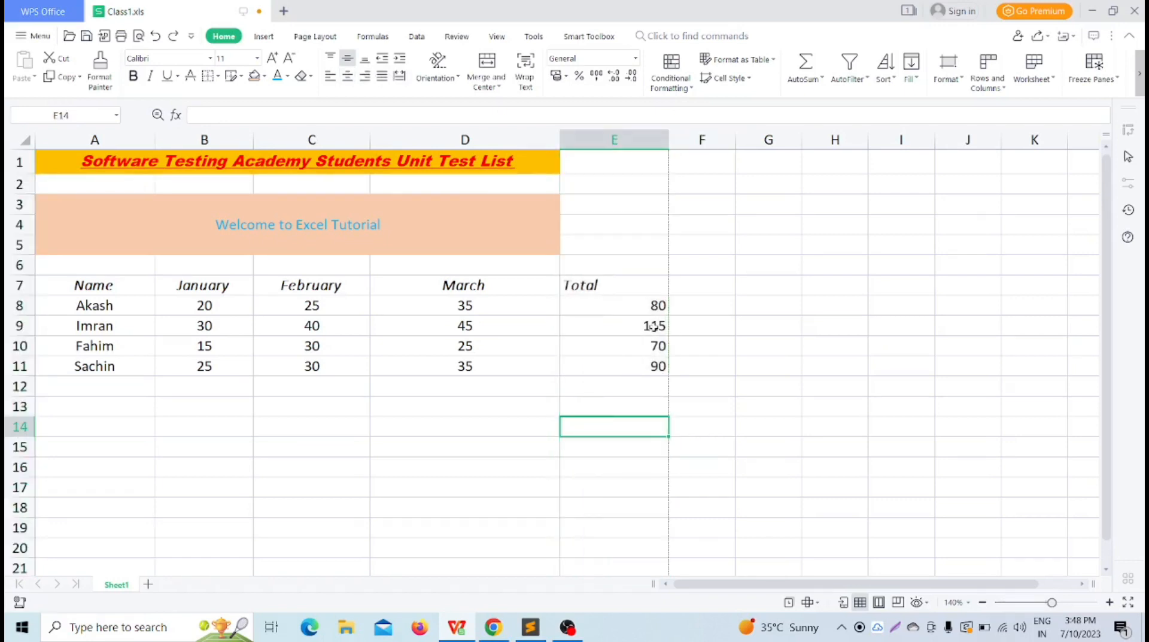
Redo the undone centering of column E, and undo only the last part so the Total header stays centered.
left_click(635, 298)
key("ctrl+y")
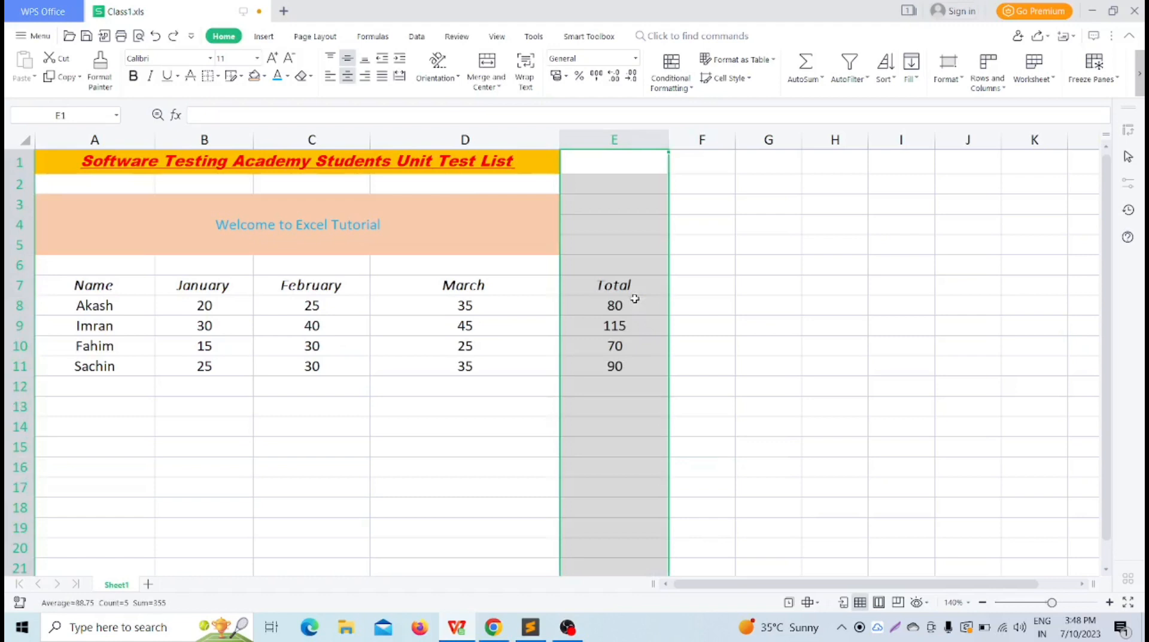
key("ctrl+z")
left_click(619, 333)
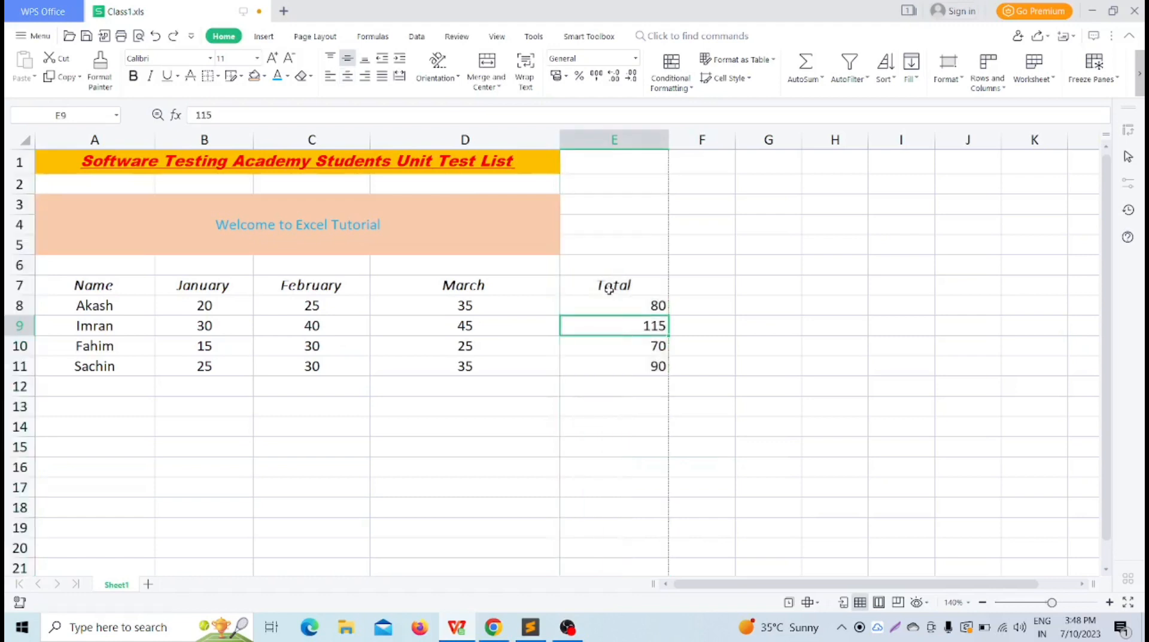
Center the four students' totals in cells E8 to E11 horizontally.
left_click_drag(630, 308, 649, 367)
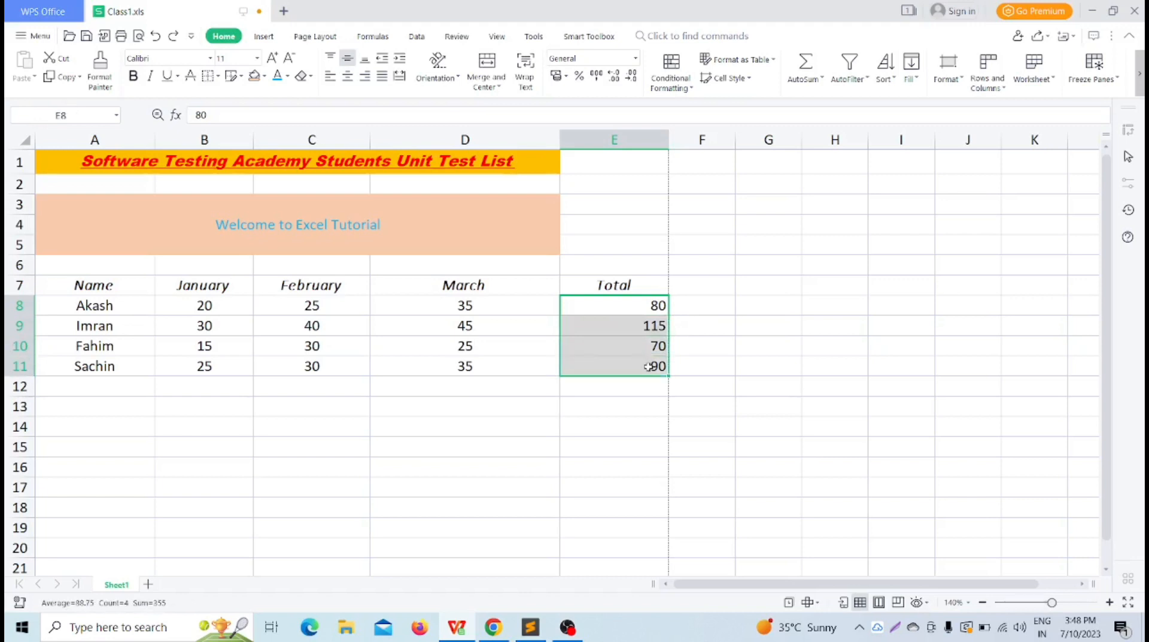
left_click(347, 75)
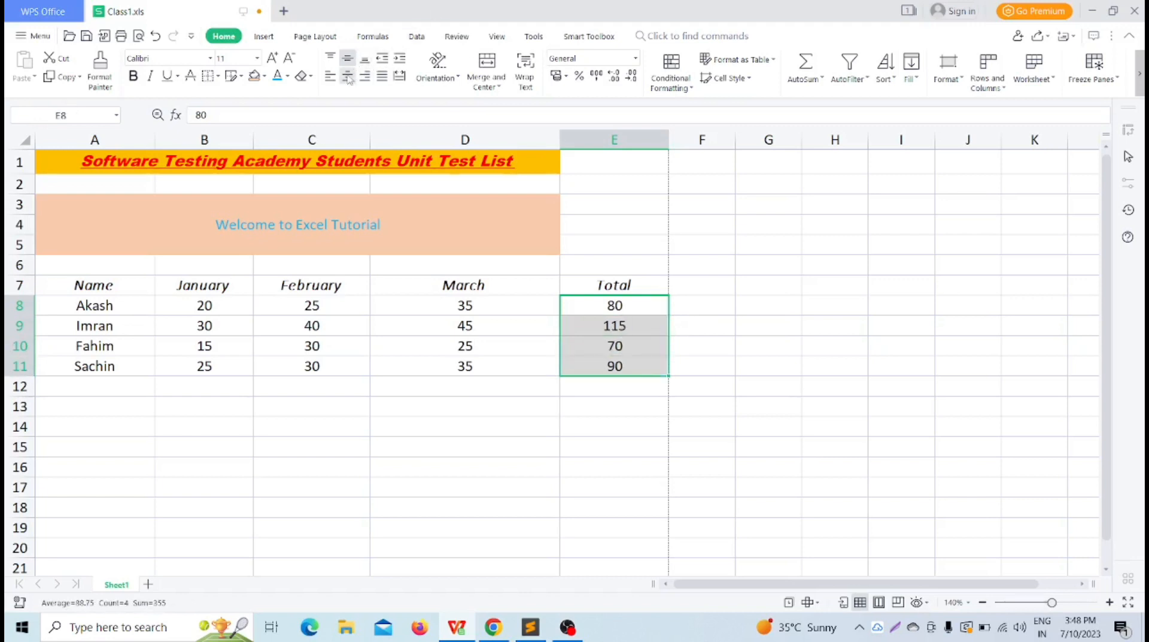
left_click(595, 501)
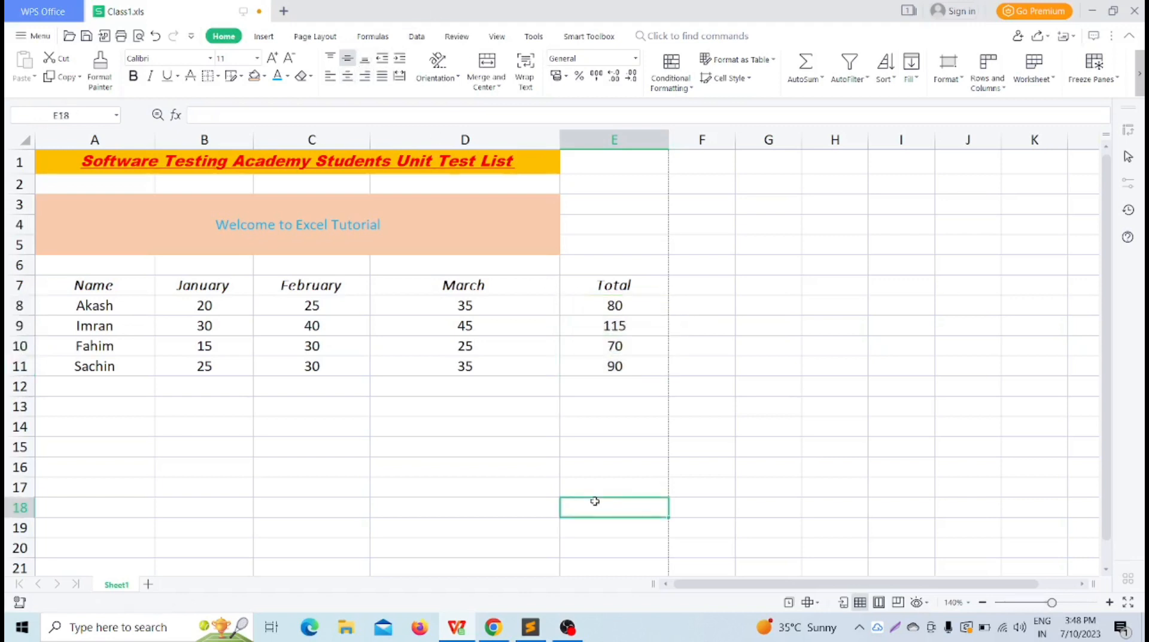
left_click(451, 422)
Check the students unit test list in Print Preview and return to the worksheet.
left_click(27, 37)
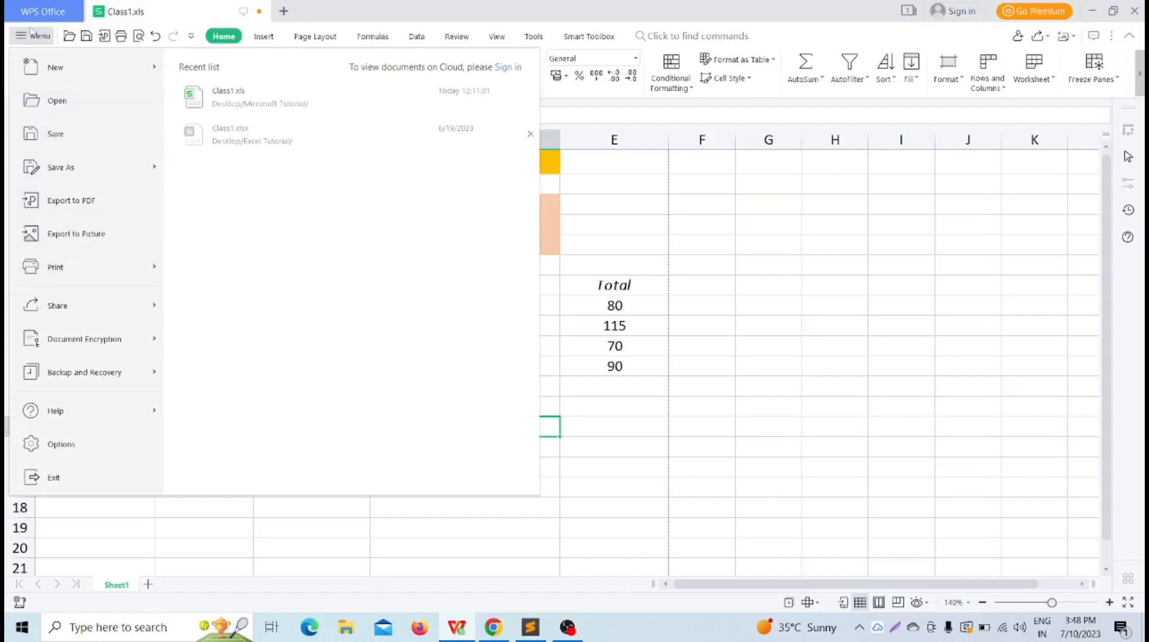
mouse_move(80, 272)
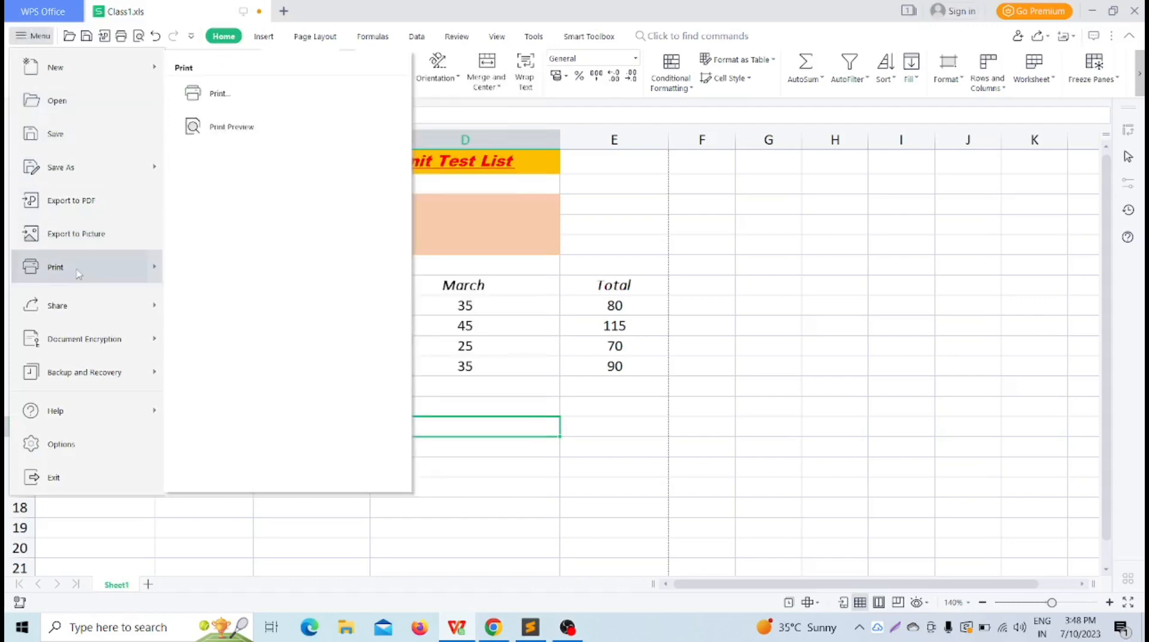
left_click(232, 134)
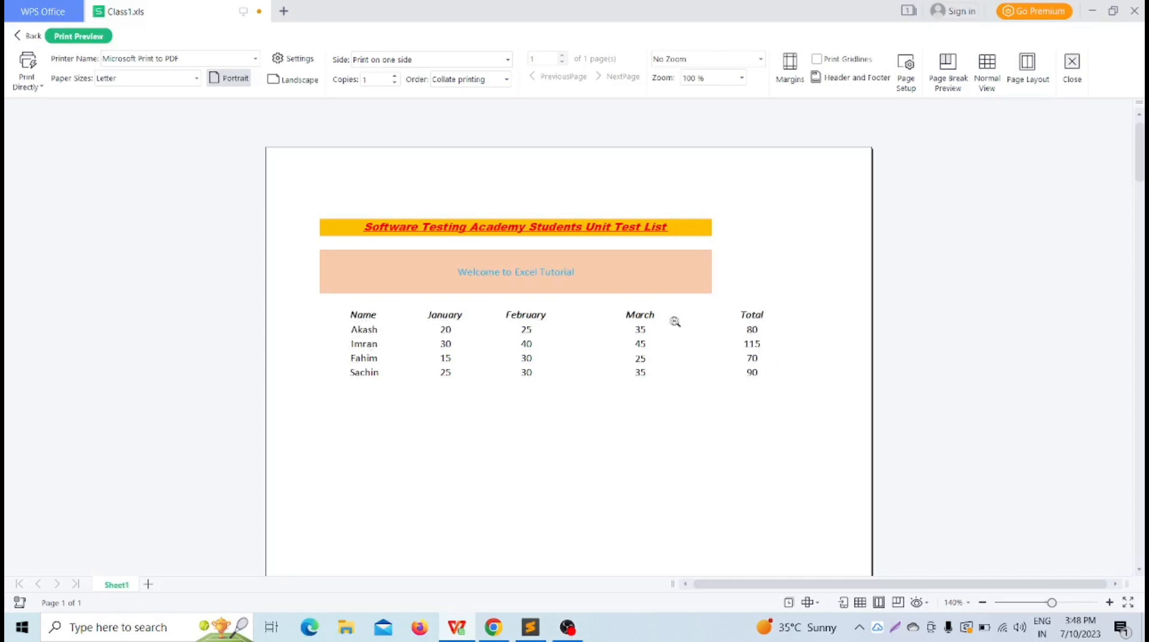
left_click(21, 37)
left_click(239, 424)
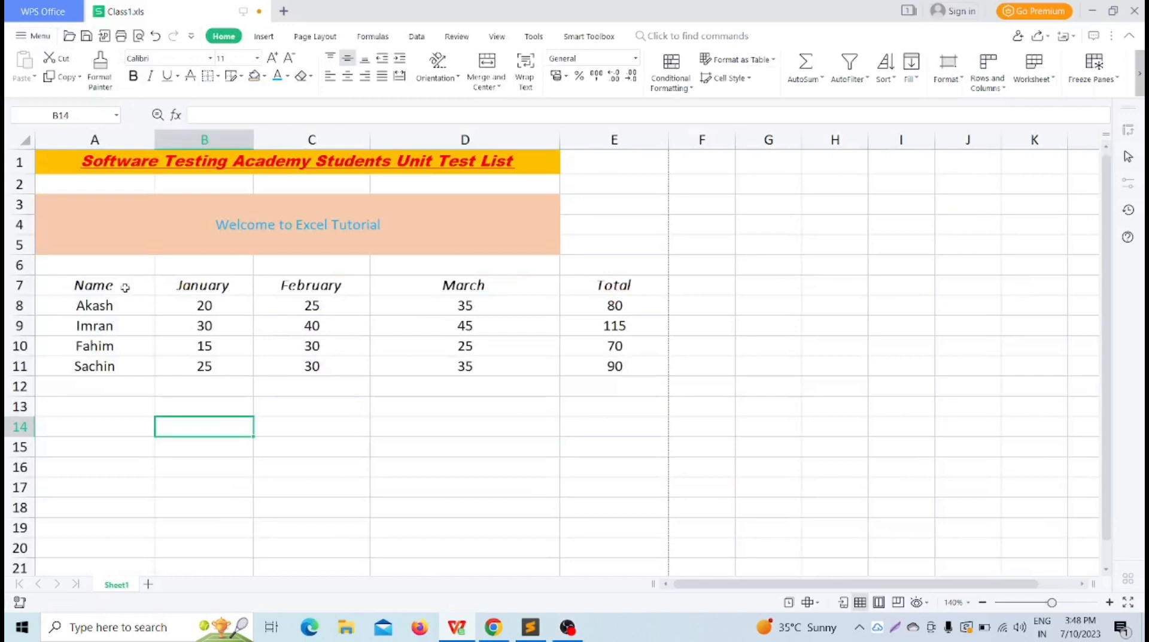
Apply a Thick Box Border around the header cells A7 to E7.
left_click_drag(70, 284, 599, 285)
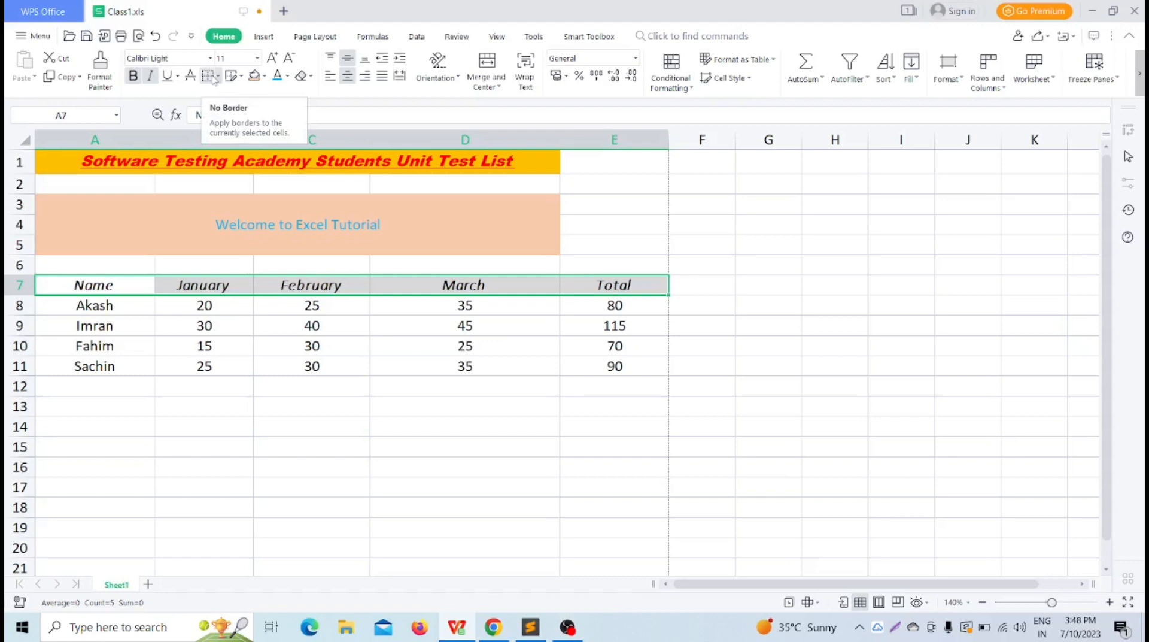
left_click(367, 449)
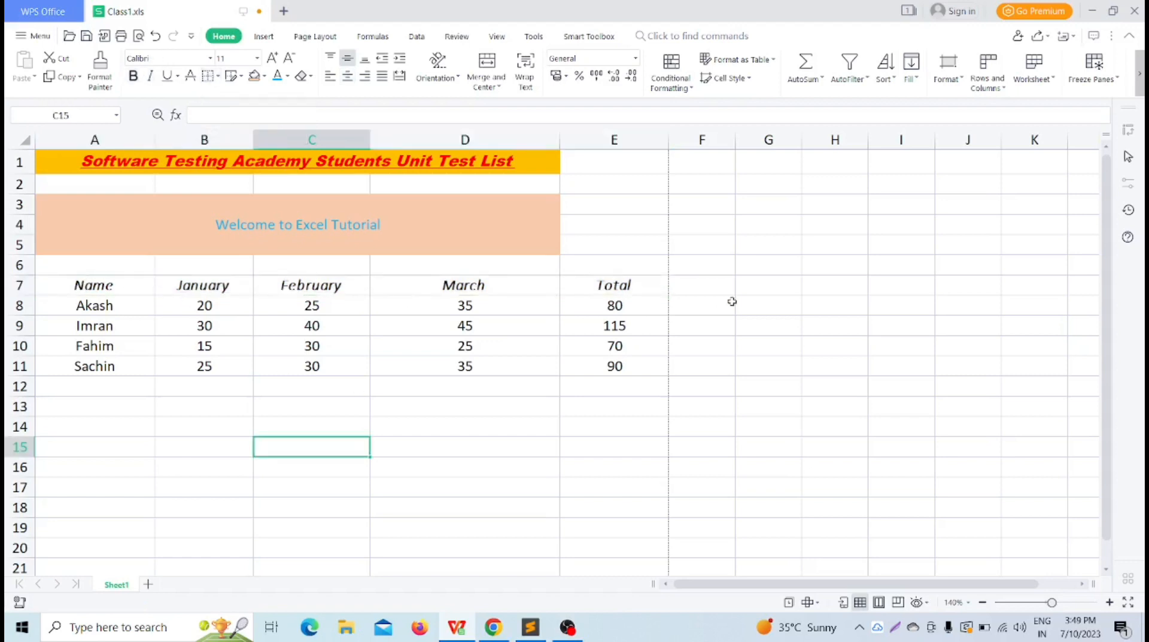
left_click_drag(112, 282, 606, 286)
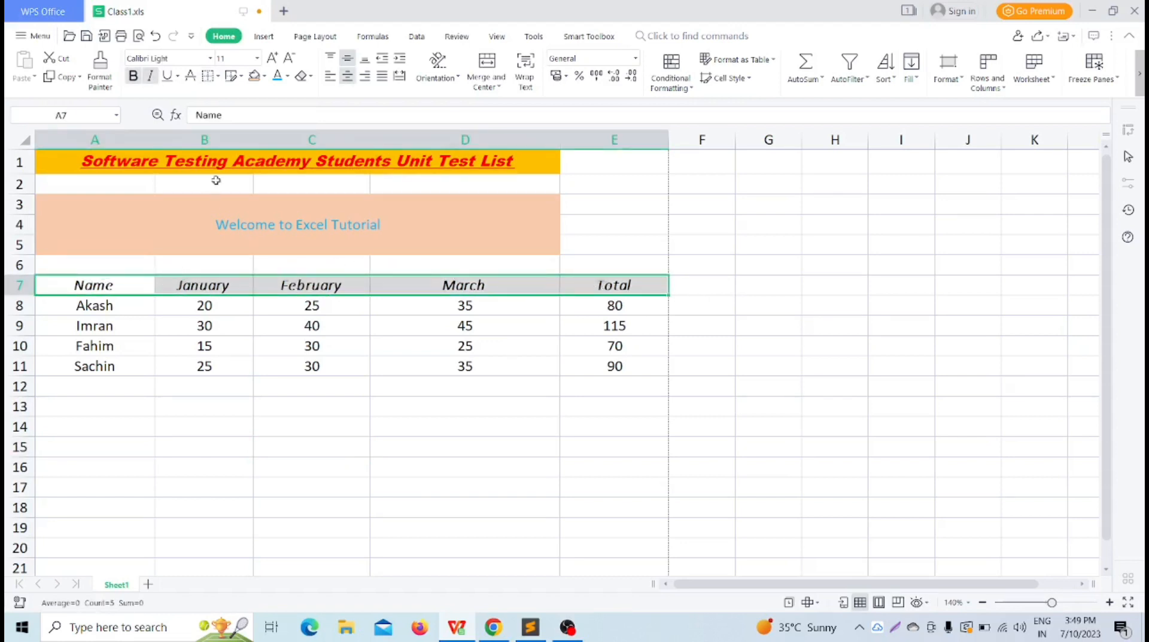
left_click(219, 76)
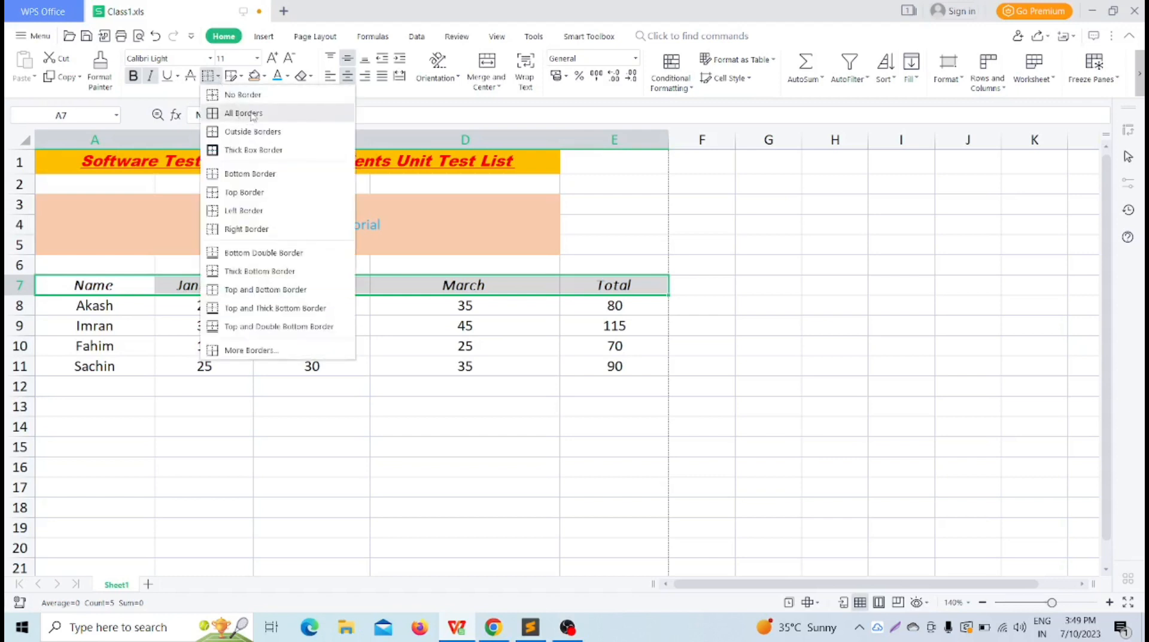
left_click(259, 150)
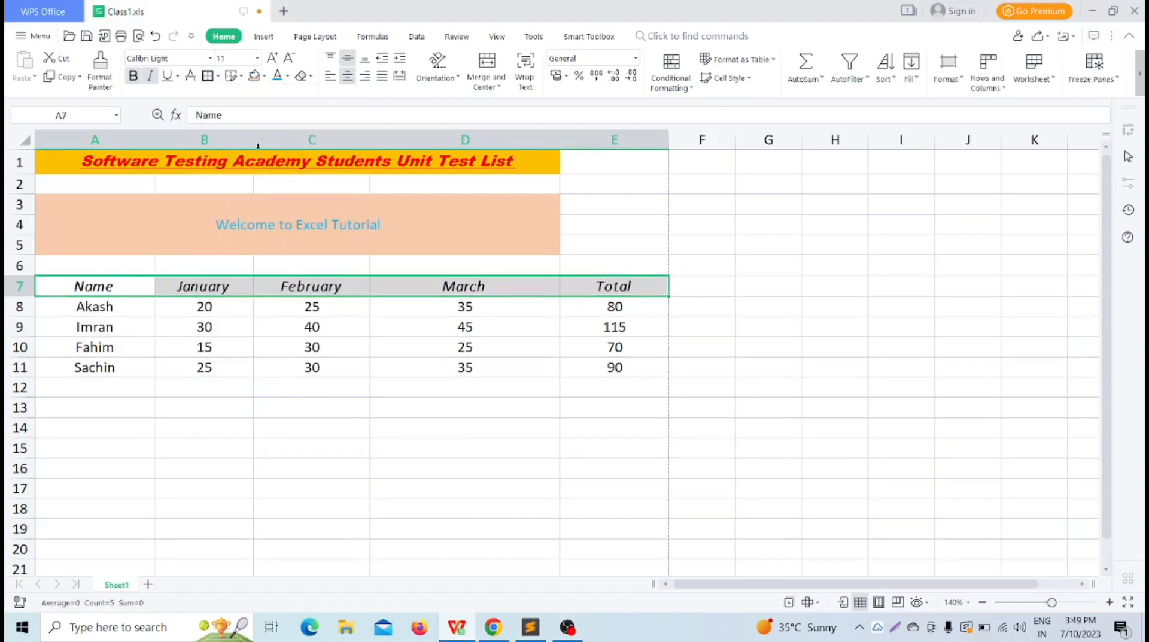
left_click(486, 474)
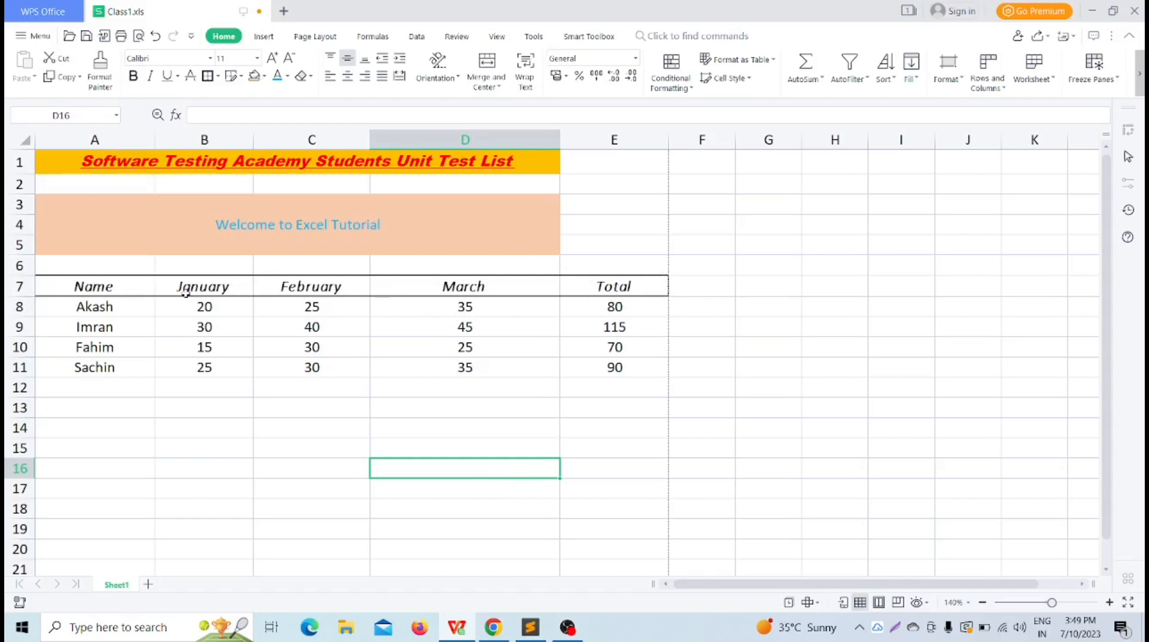
left_click(163, 327)
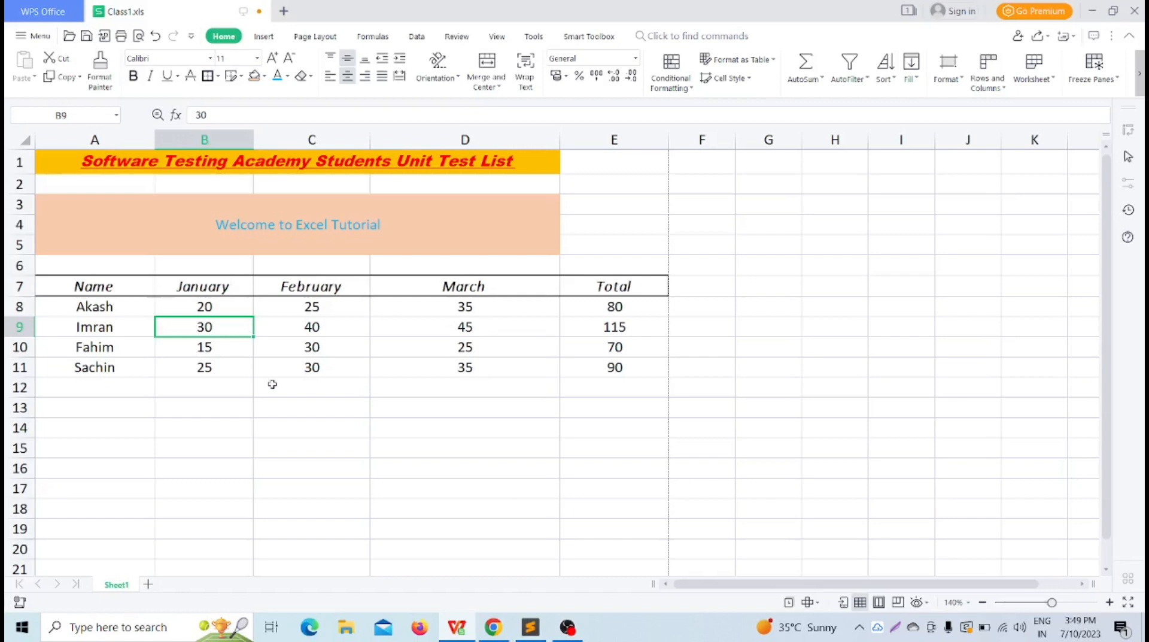
Replace the thick frame around header cells A7 to E7 with Outside Borders.
left_click_drag(77, 287, 627, 286)
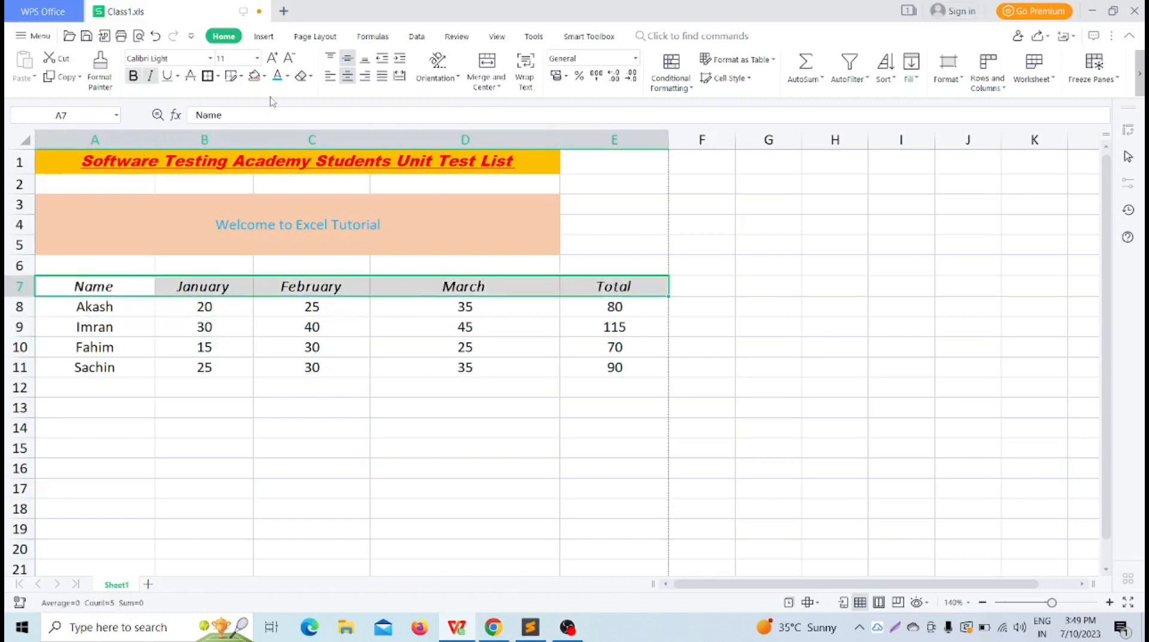
left_click(218, 76)
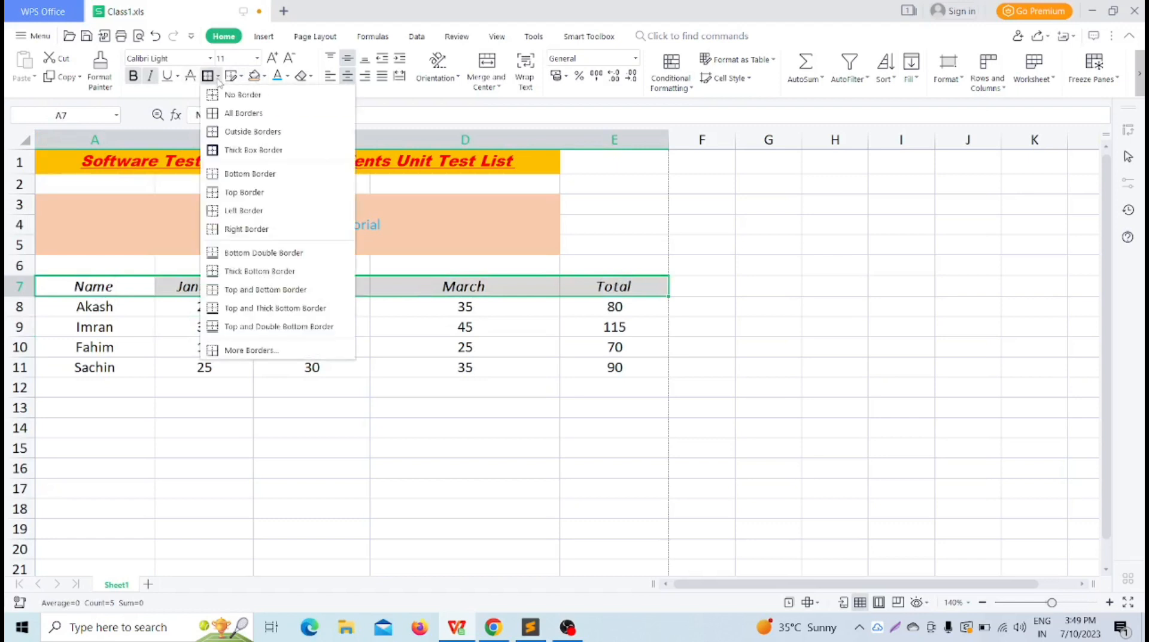
left_click(248, 131)
left_click(311, 506)
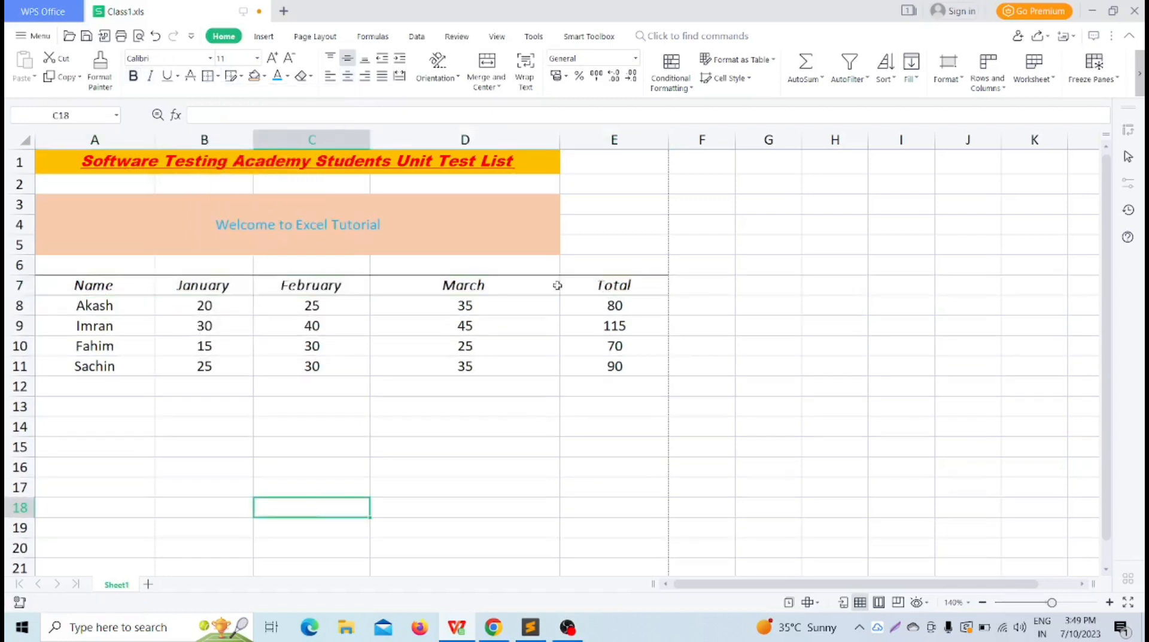
Apply All Borders to the header cells A7 to E7.
left_click_drag(111, 284, 613, 286)
left_click(218, 76)
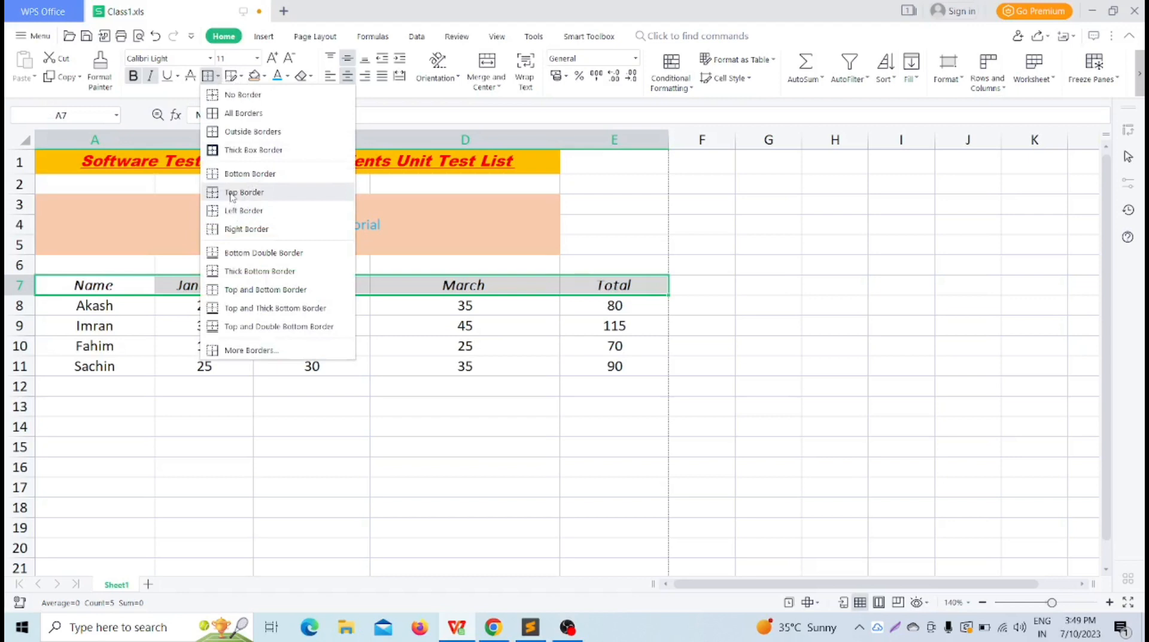
left_click(240, 113)
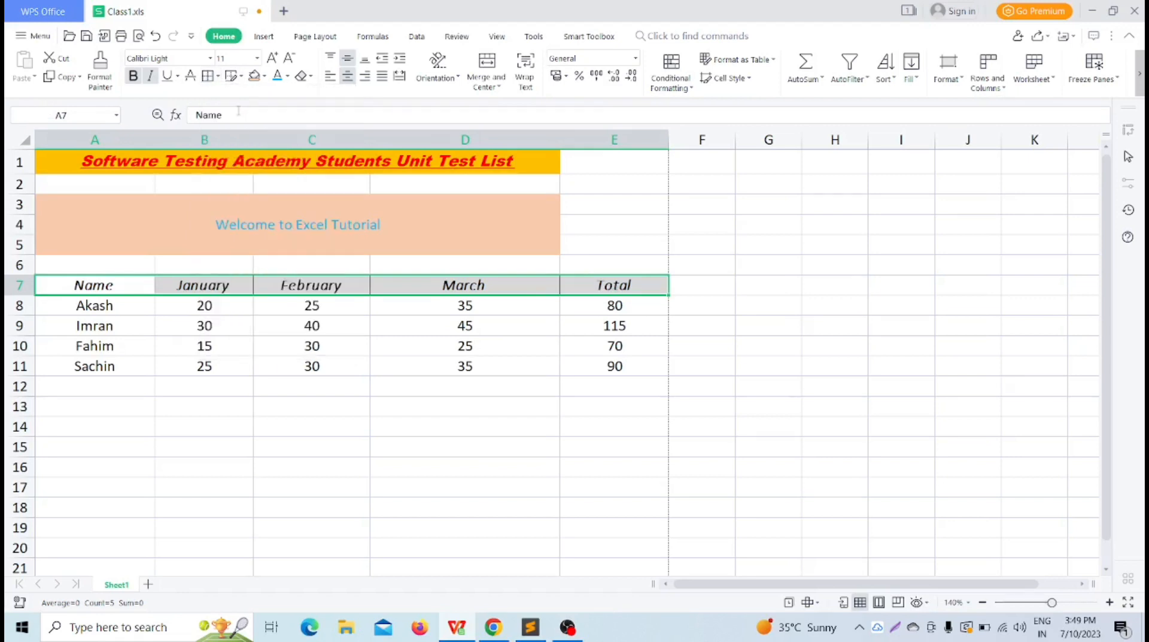
left_click(303, 448)
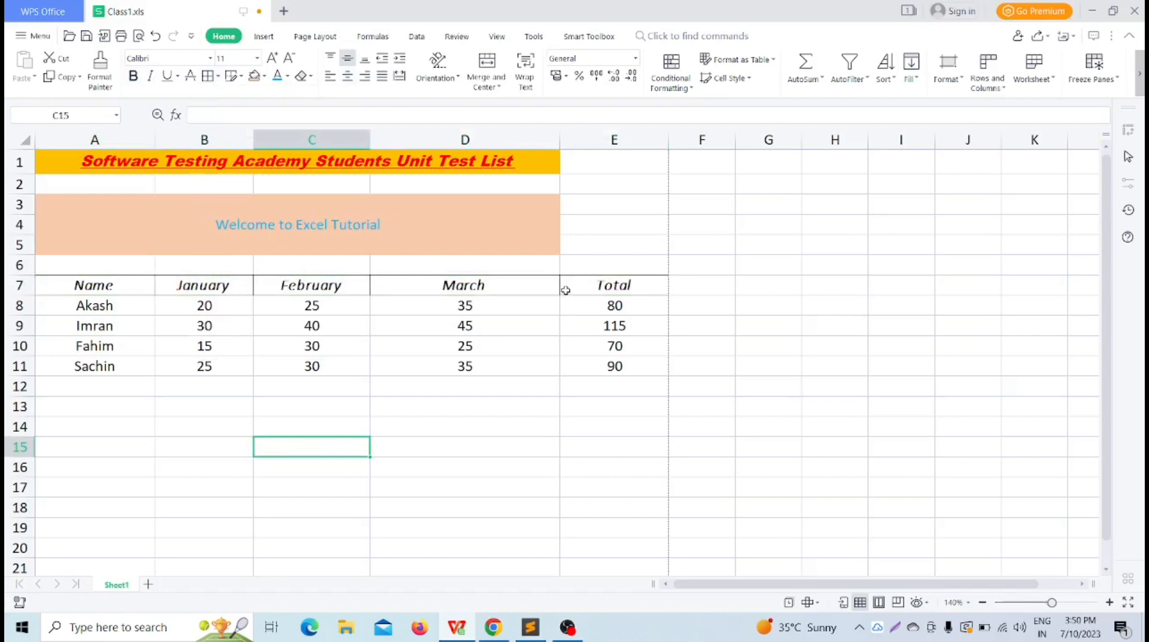
left_click_drag(124, 288, 577, 277)
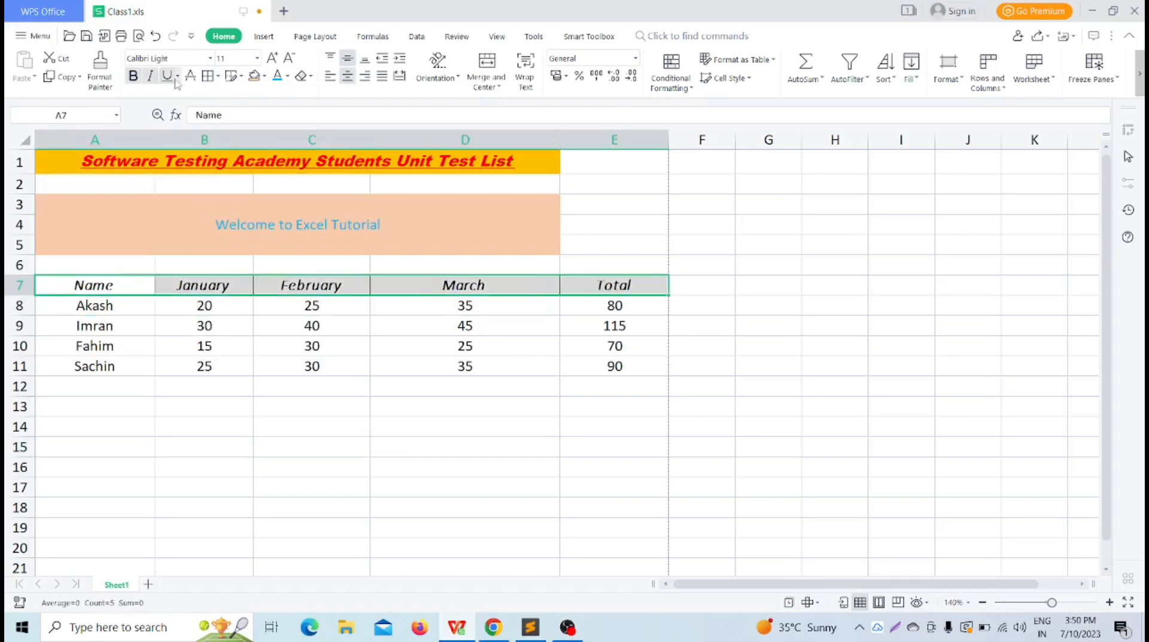
left_click(219, 77)
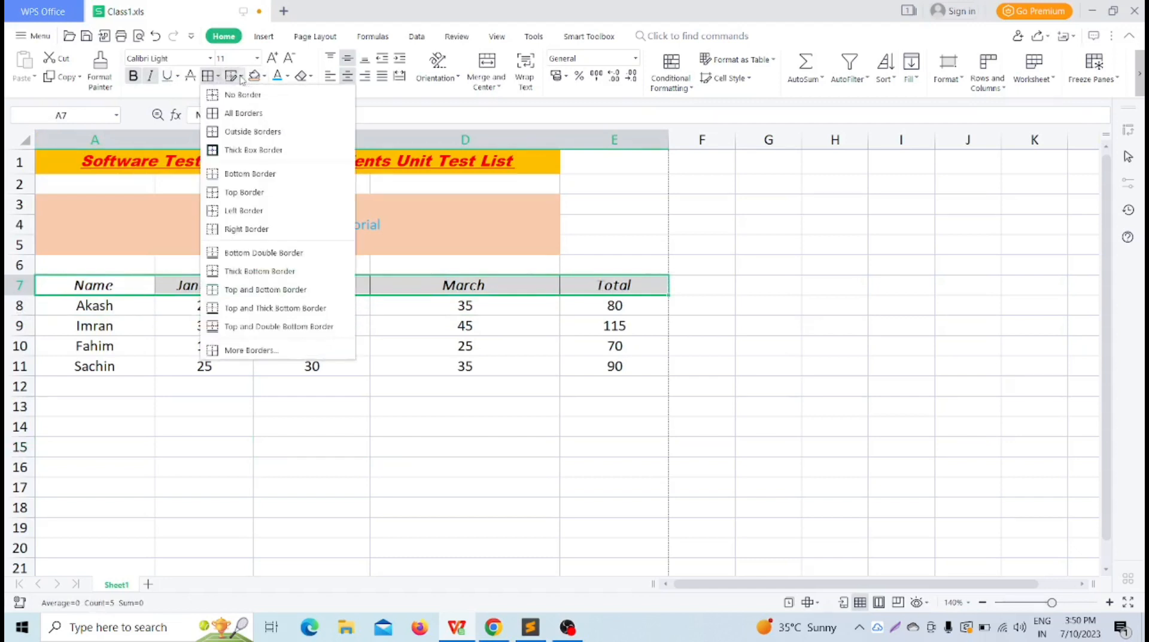
left_click(241, 78)
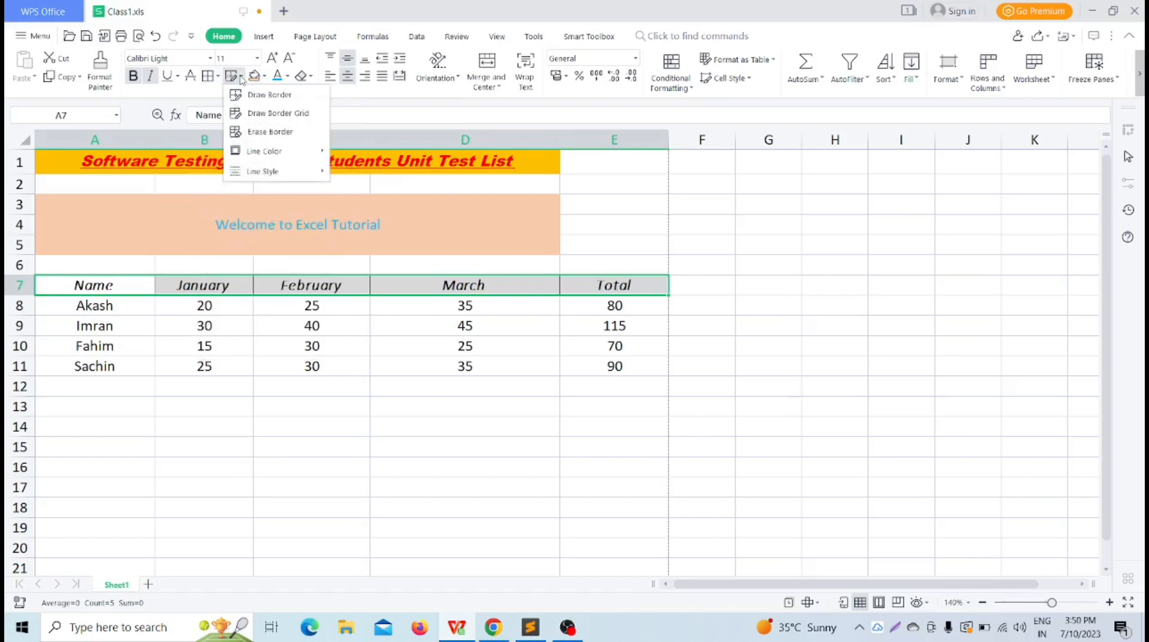
left_click(217, 77)
left_click(217, 77)
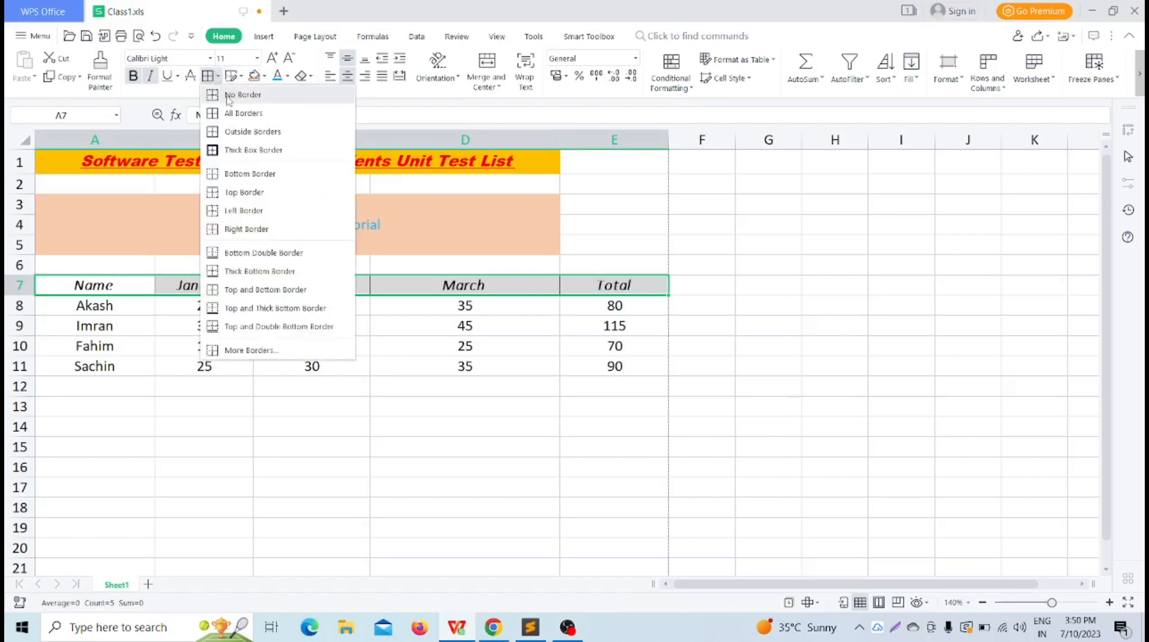
left_click(174, 103)
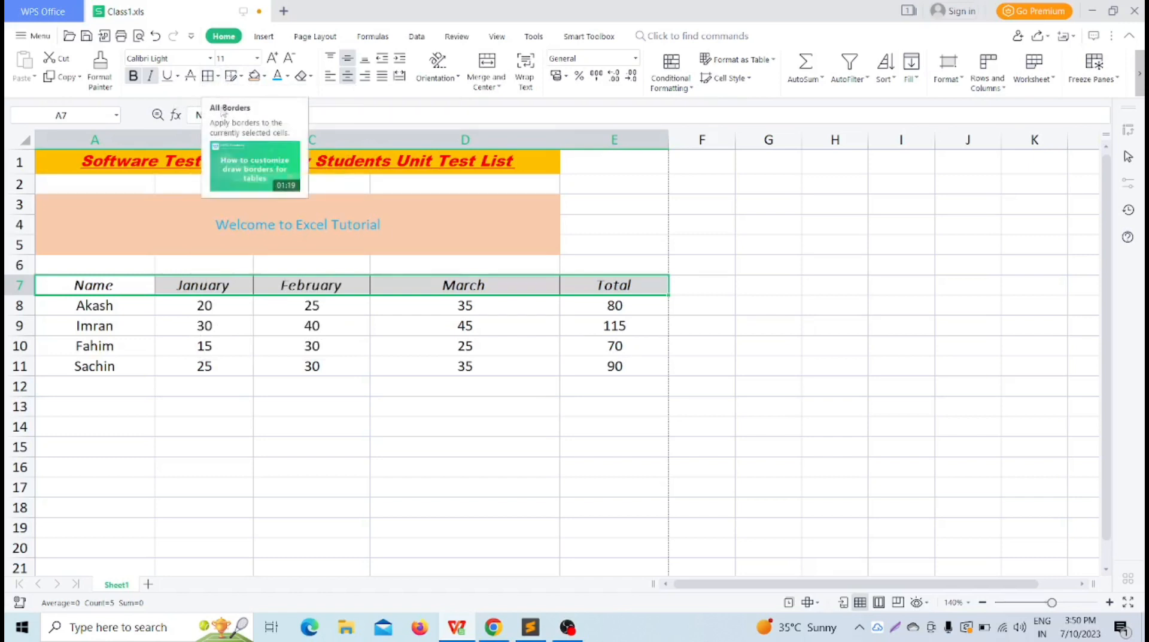
left_click(219, 76)
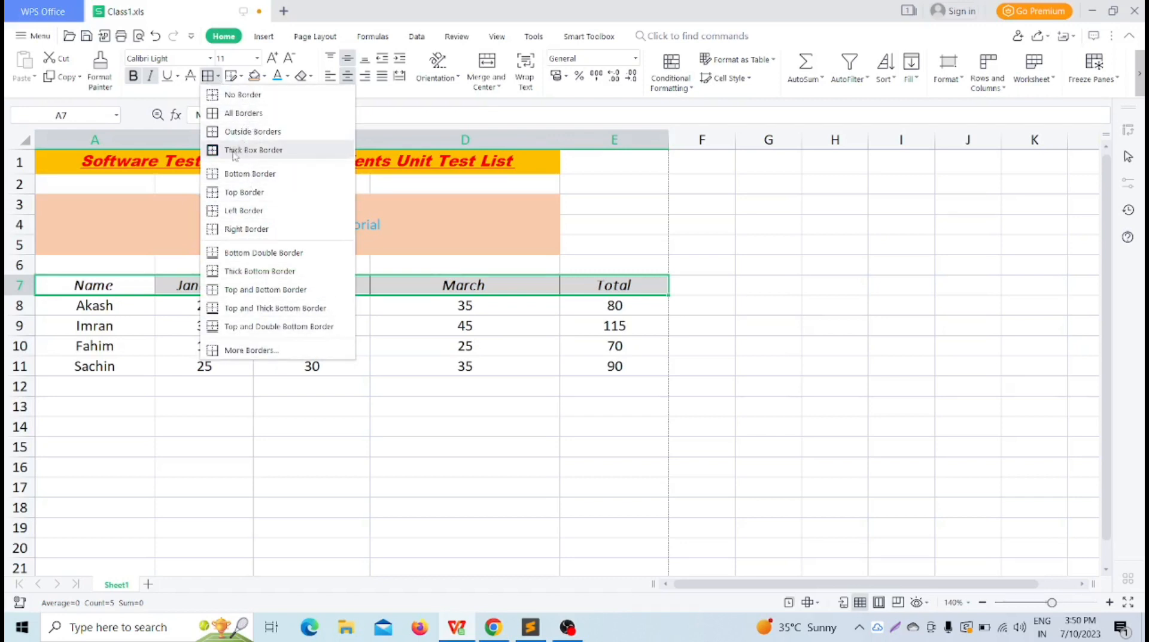
left_click(215, 446)
Add a Thick Box Border around the header row from A7 to E7, over its existing cell borders.
left_click_drag(127, 287, 657, 294)
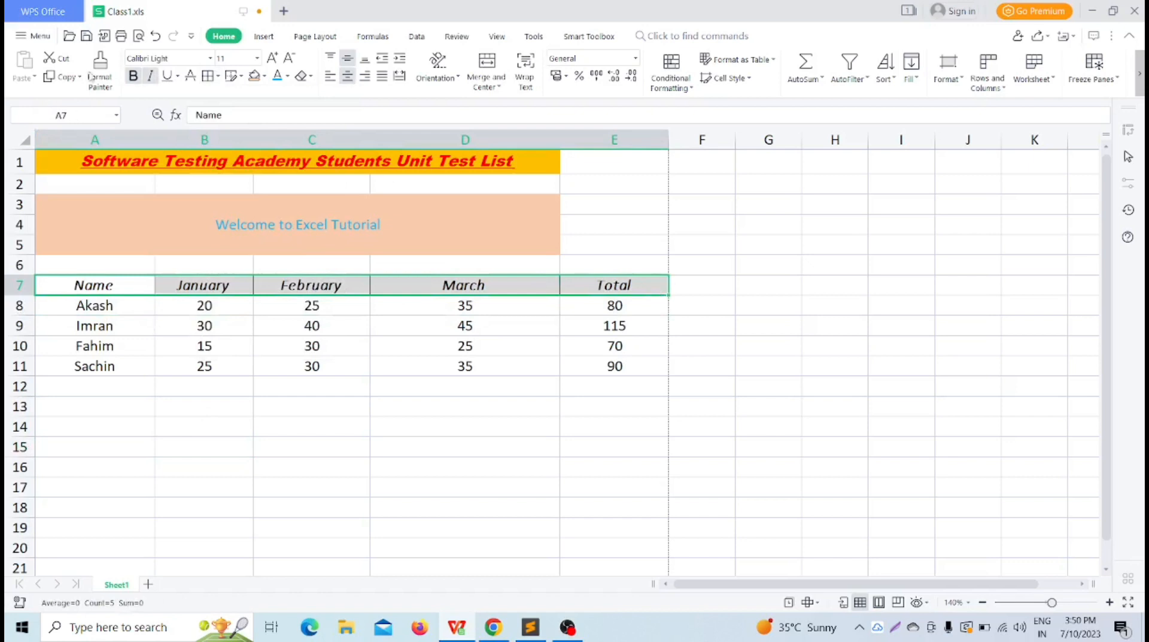
left_click(218, 76)
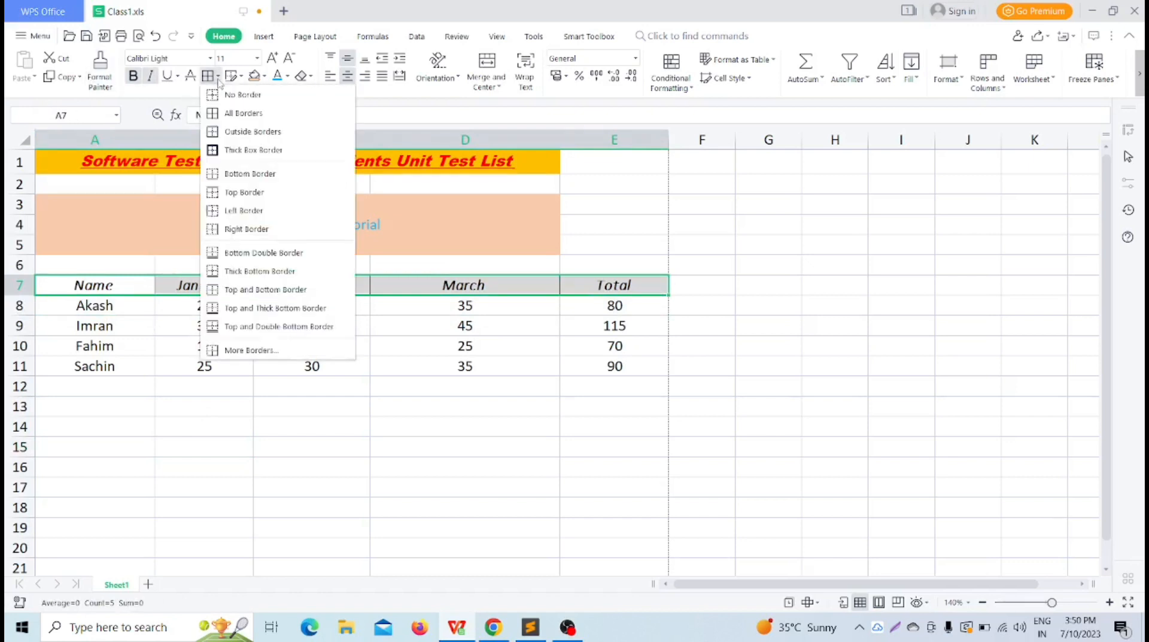
left_click(254, 151)
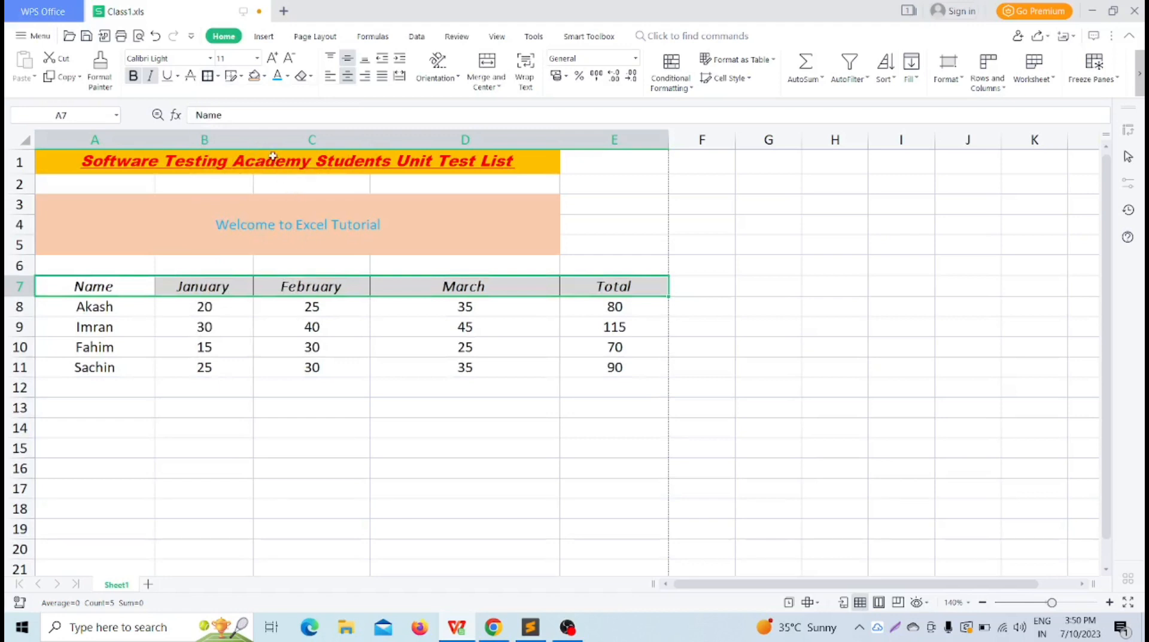
left_click(278, 480)
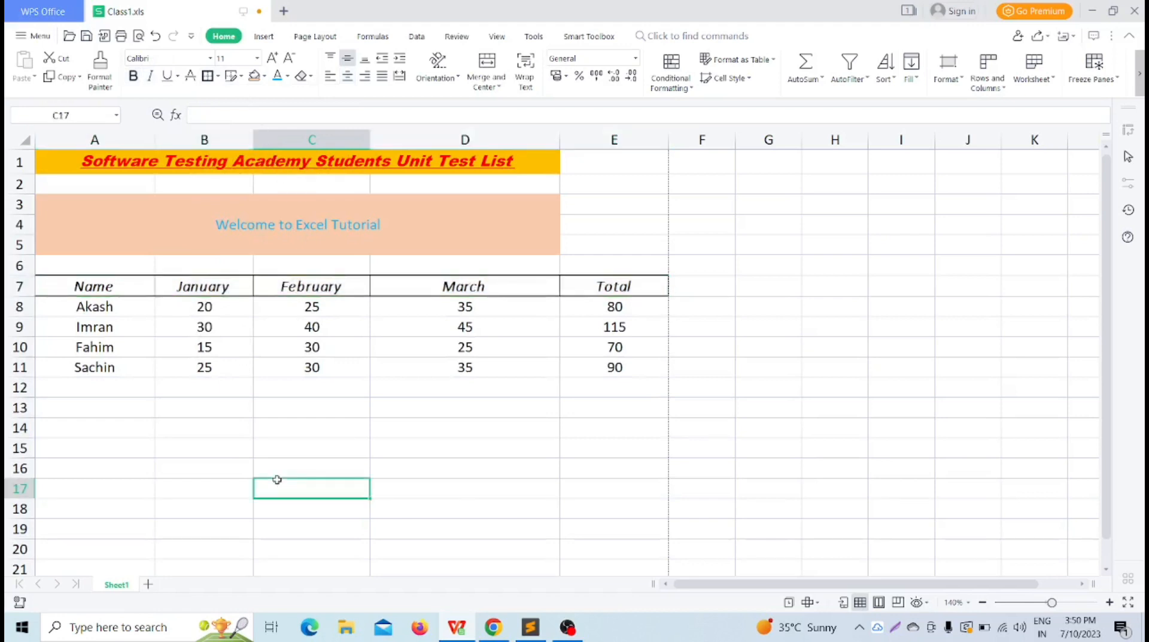
left_click(262, 443)
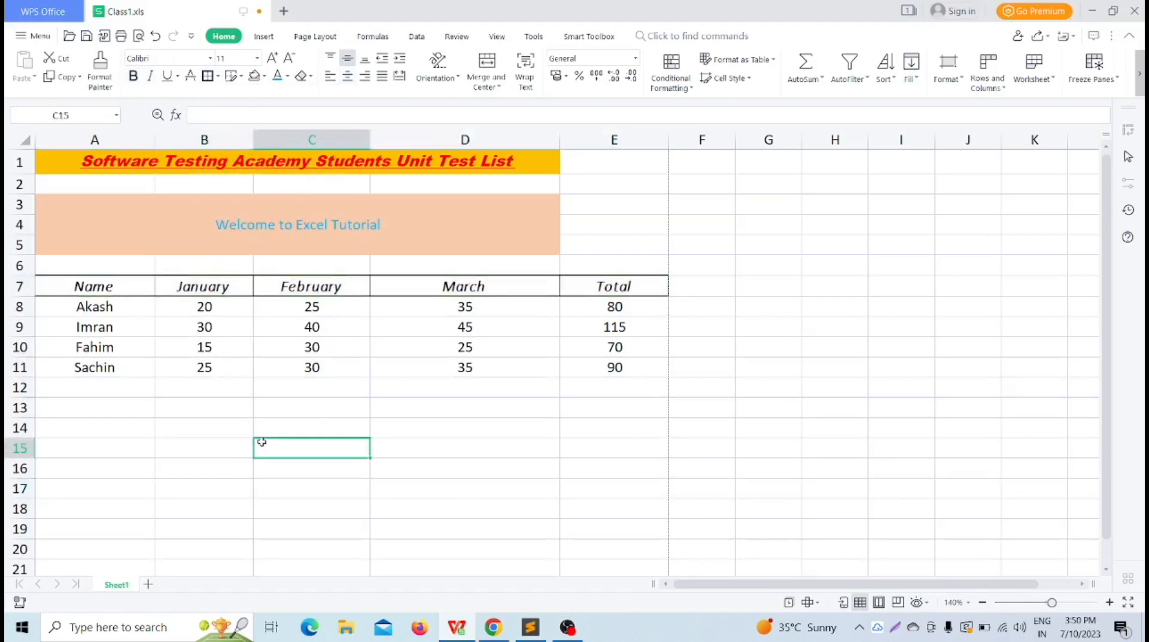
Try to set the text color of the header cells A7 to E7 to red.
left_click_drag(97, 287, 611, 289)
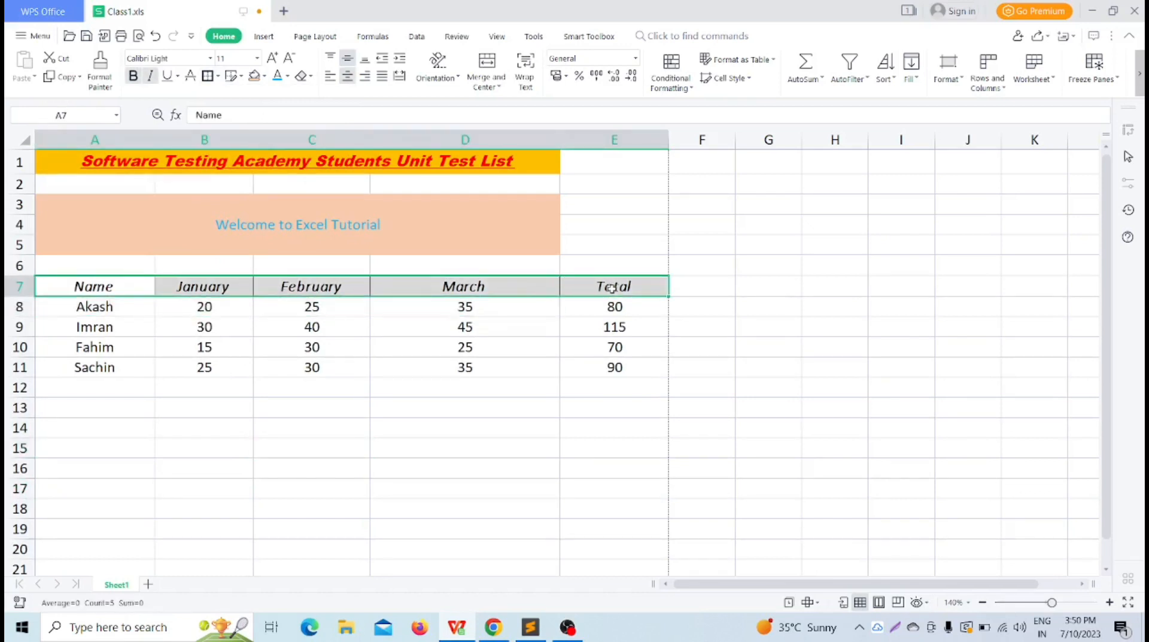
left_click(241, 77)
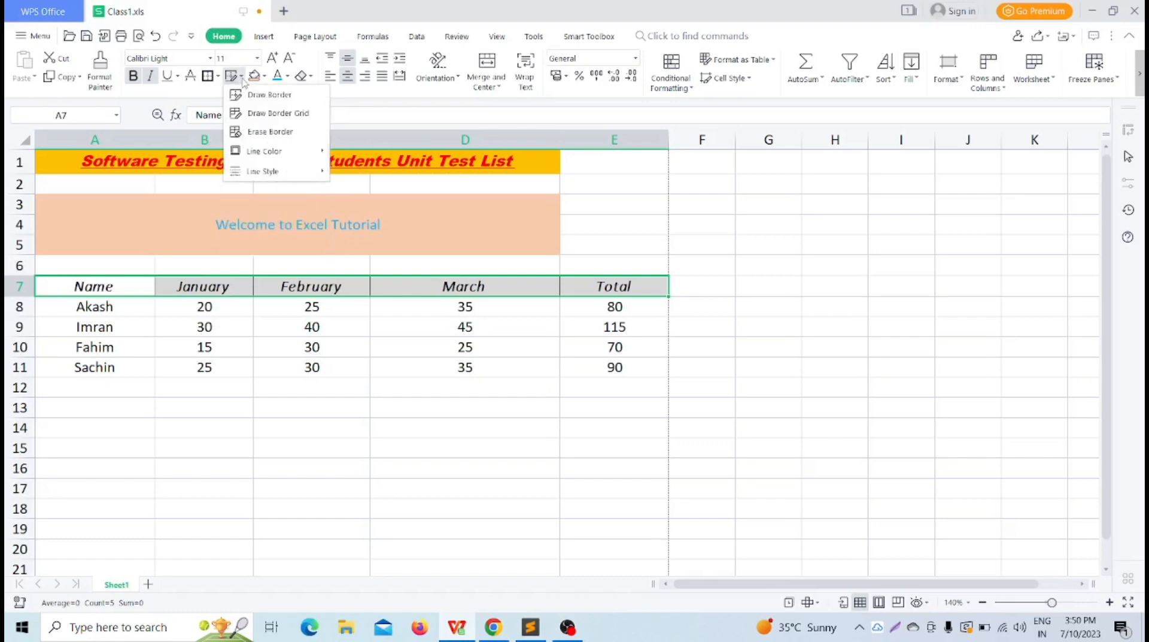
left_click(256, 95)
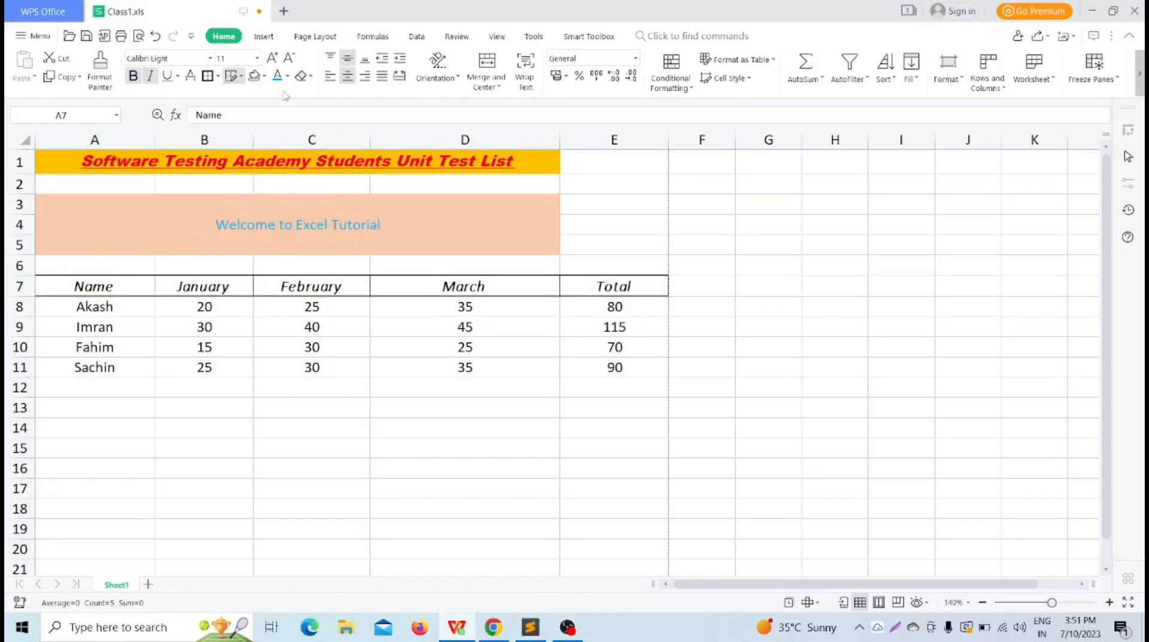
left_click(288, 76)
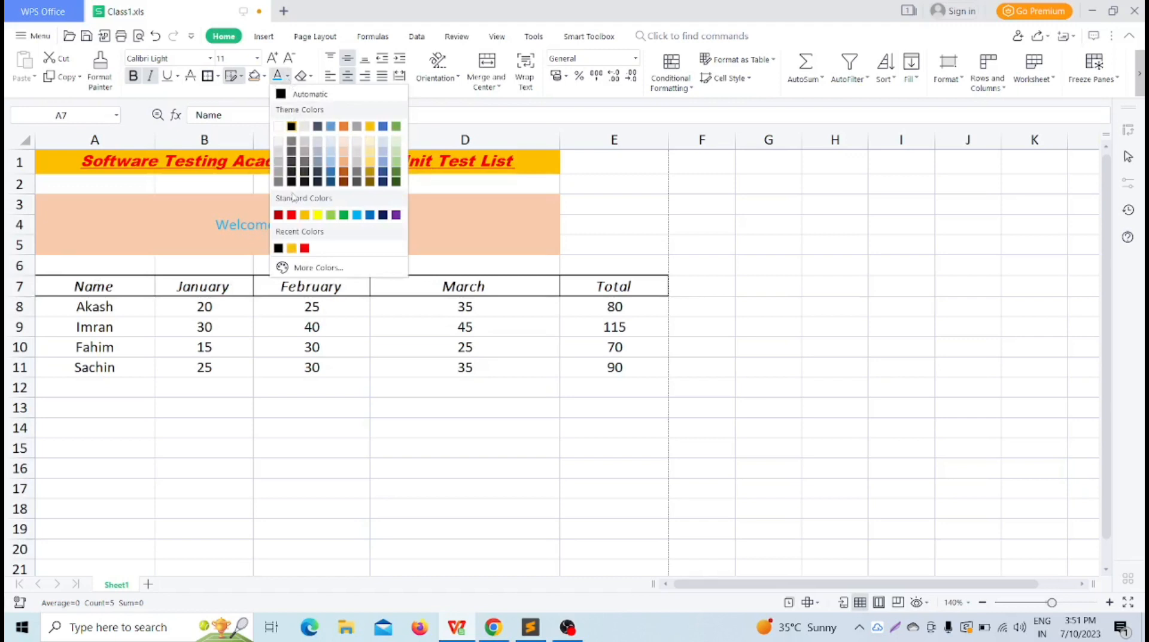
left_click(305, 249)
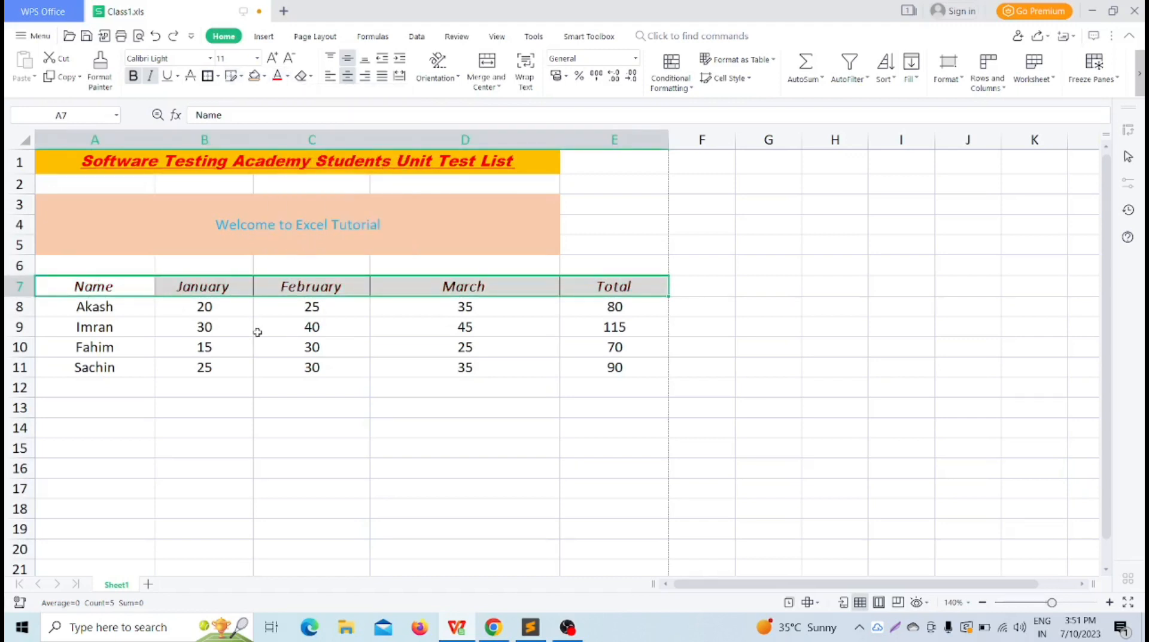
left_click(257, 381)
Use Draw Border to trace a line along the upper edge of the header row from A7 to E7.
left_click(113, 285)
left_click_drag(112, 284, 628, 294)
left_click(240, 77)
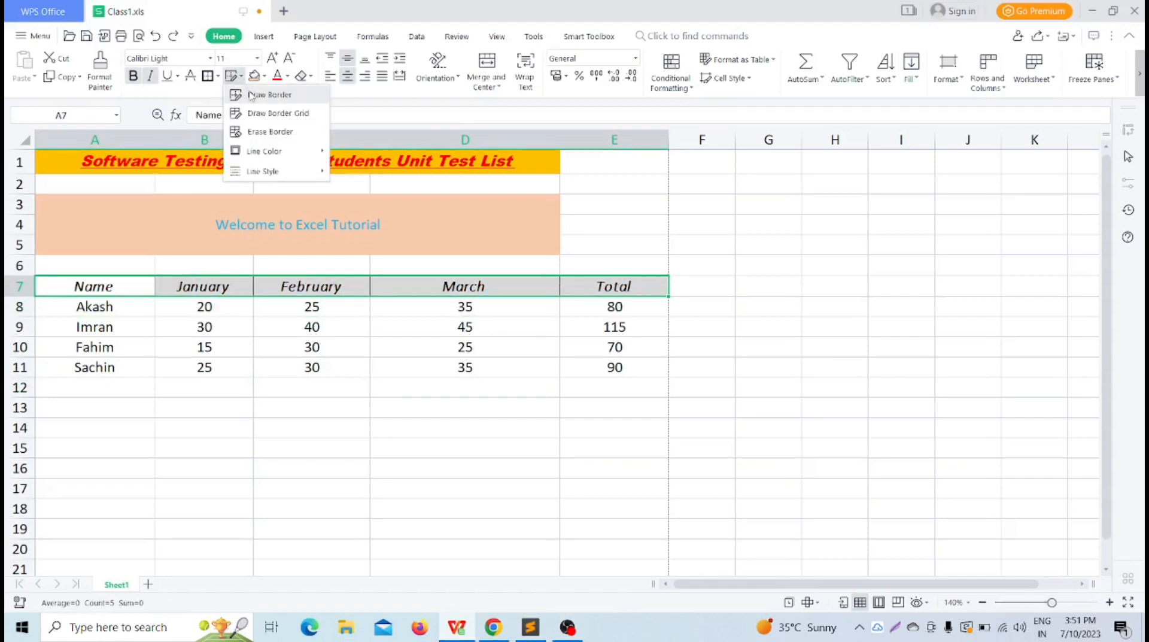
left_click(251, 94)
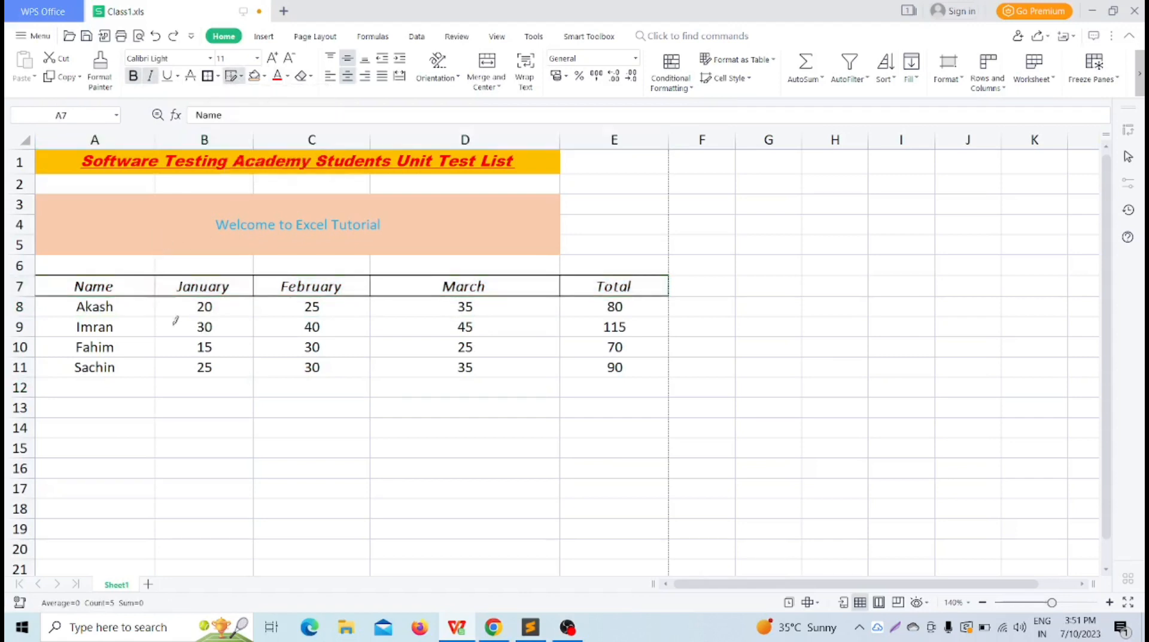
mouse_move(39, 269)
left_mouse_down()
mouse_move(385, 259)
mouse_move(670, 270)
left_mouse_up()
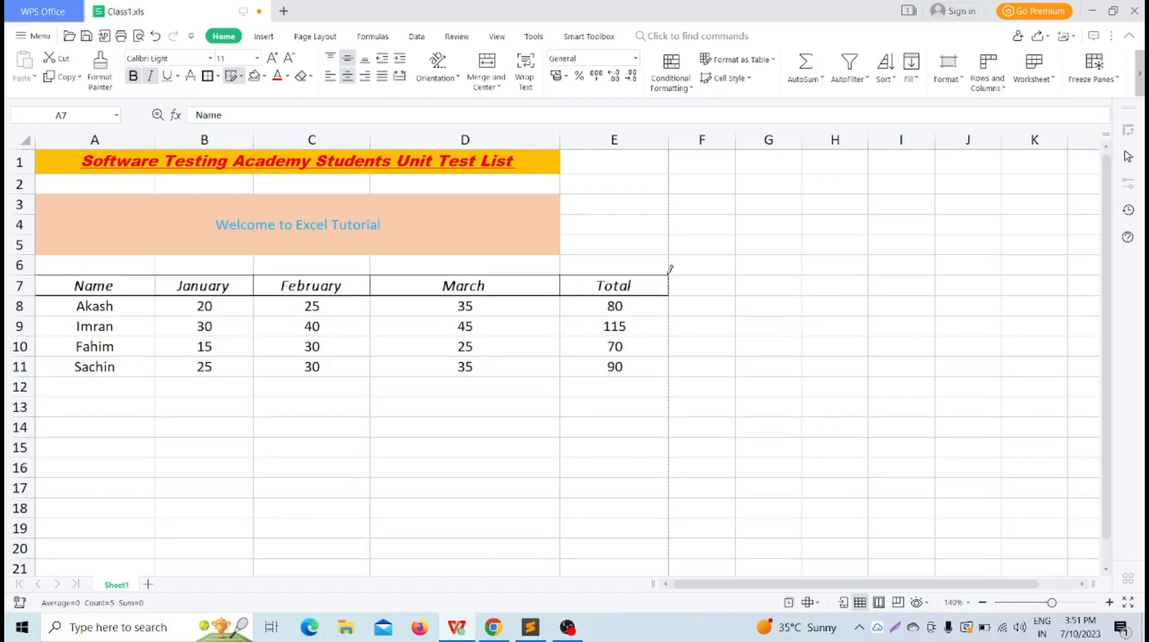
key("Escape")
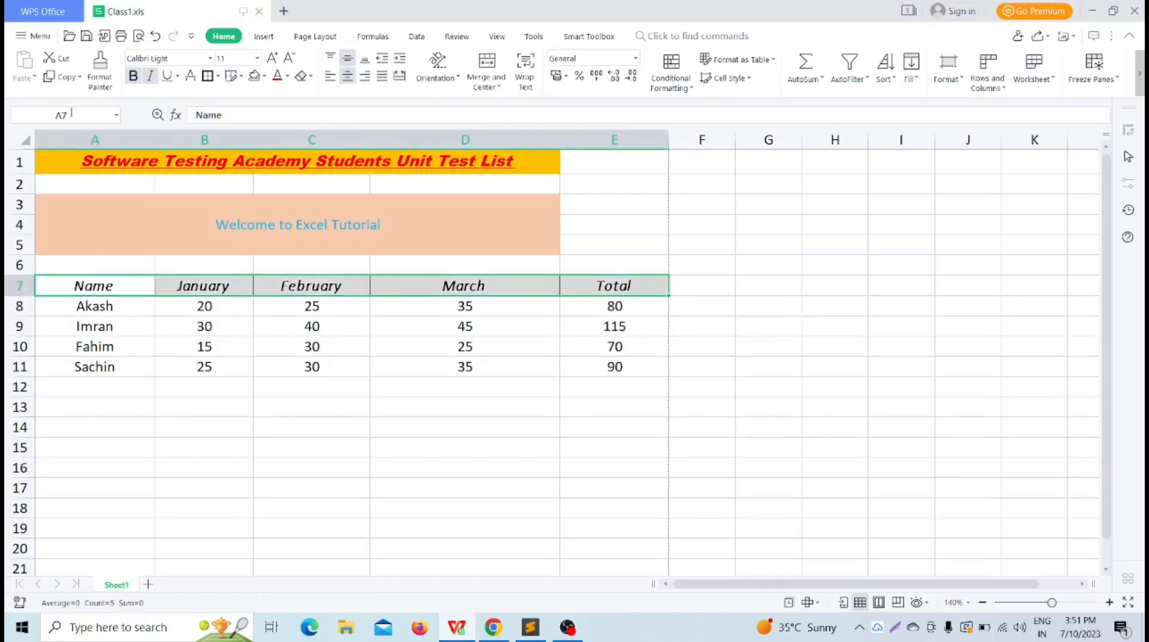
Check the header row's borders in the print preview and return to the sheet.
left_click(34, 36)
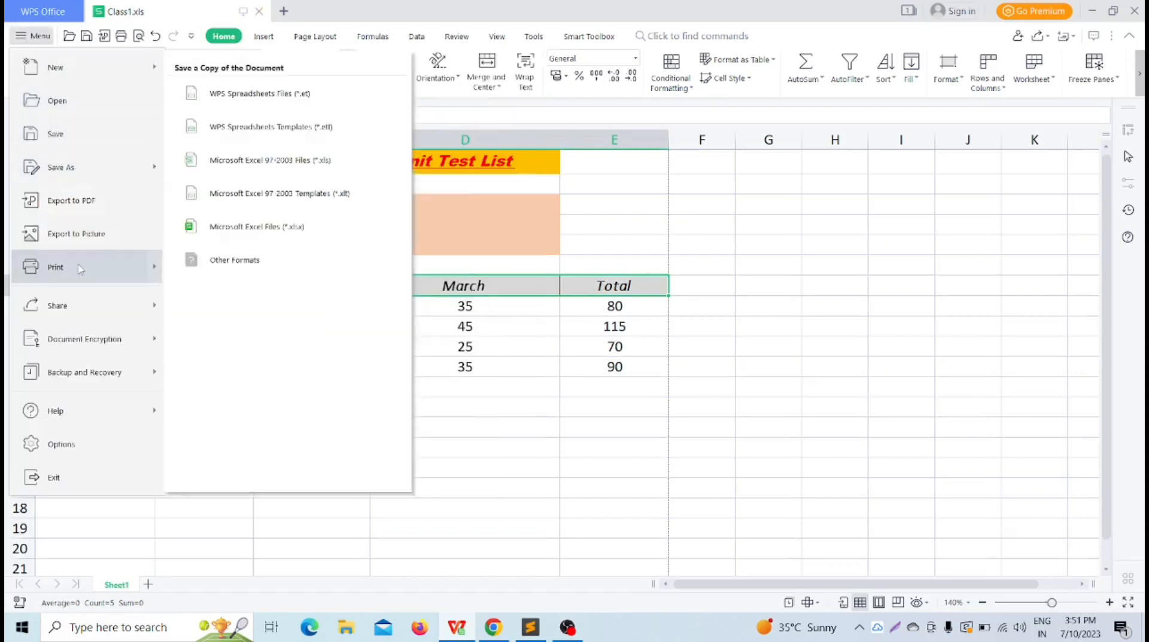
mouse_move(78, 267)
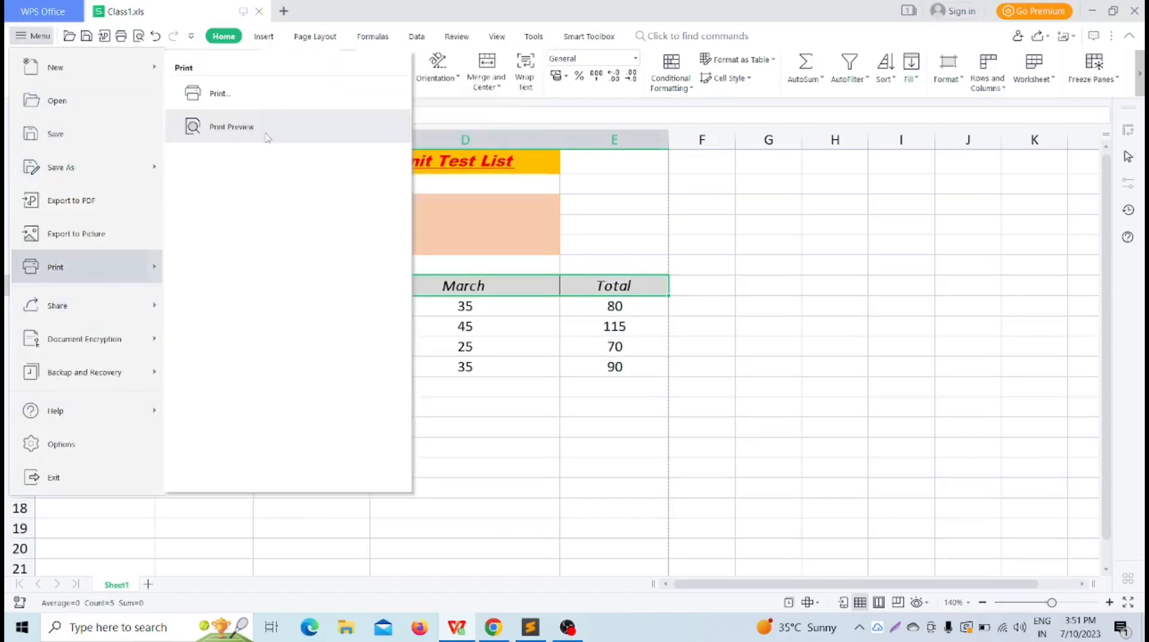
left_click(266, 125)
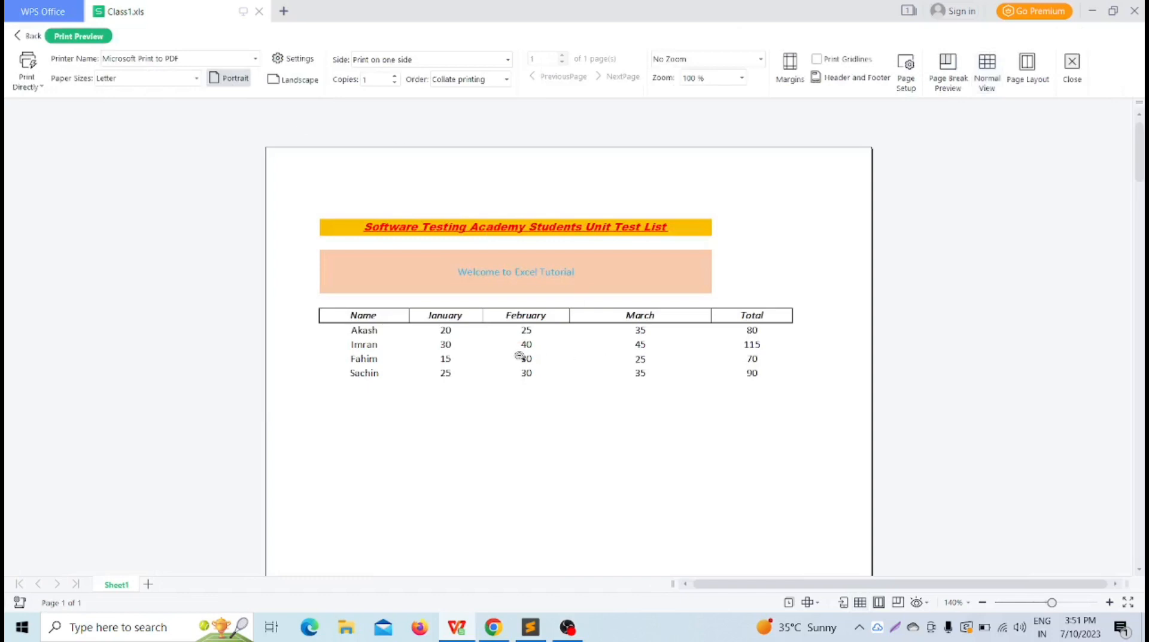
scroll(604, 383, "down", 3)
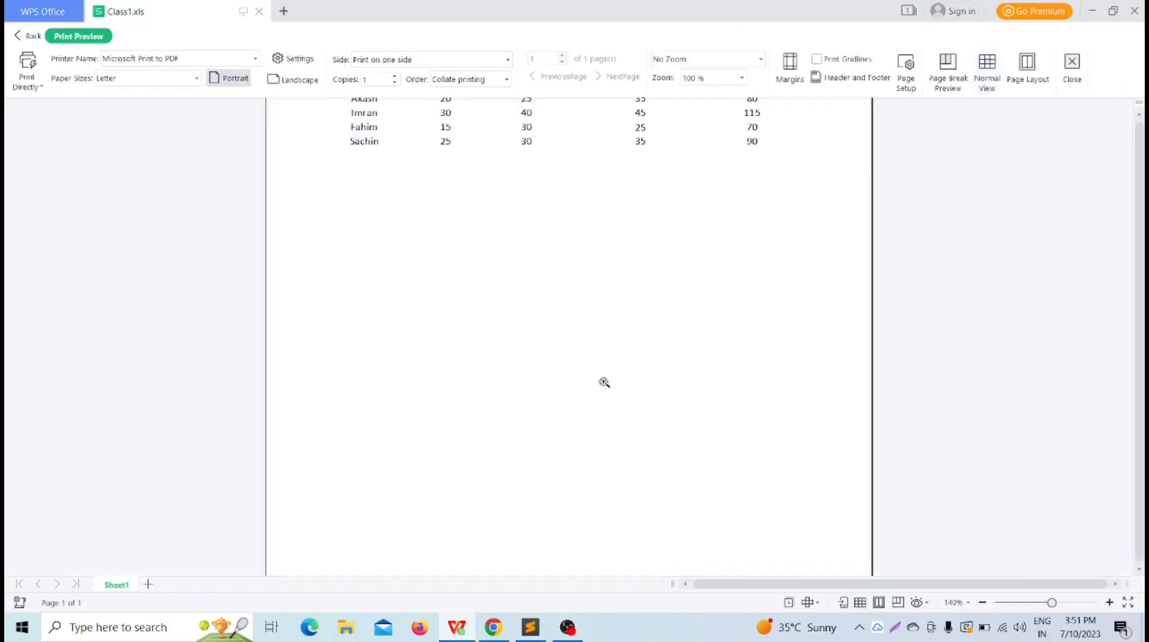
scroll(604, 382, "up", 3)
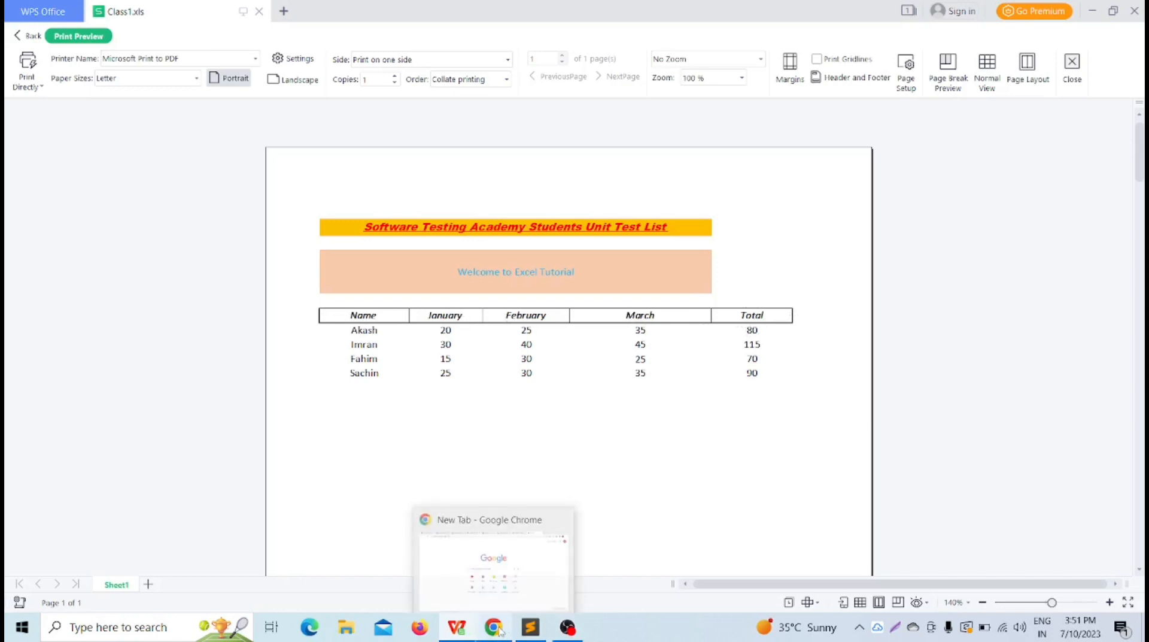
left_click(20, 37)
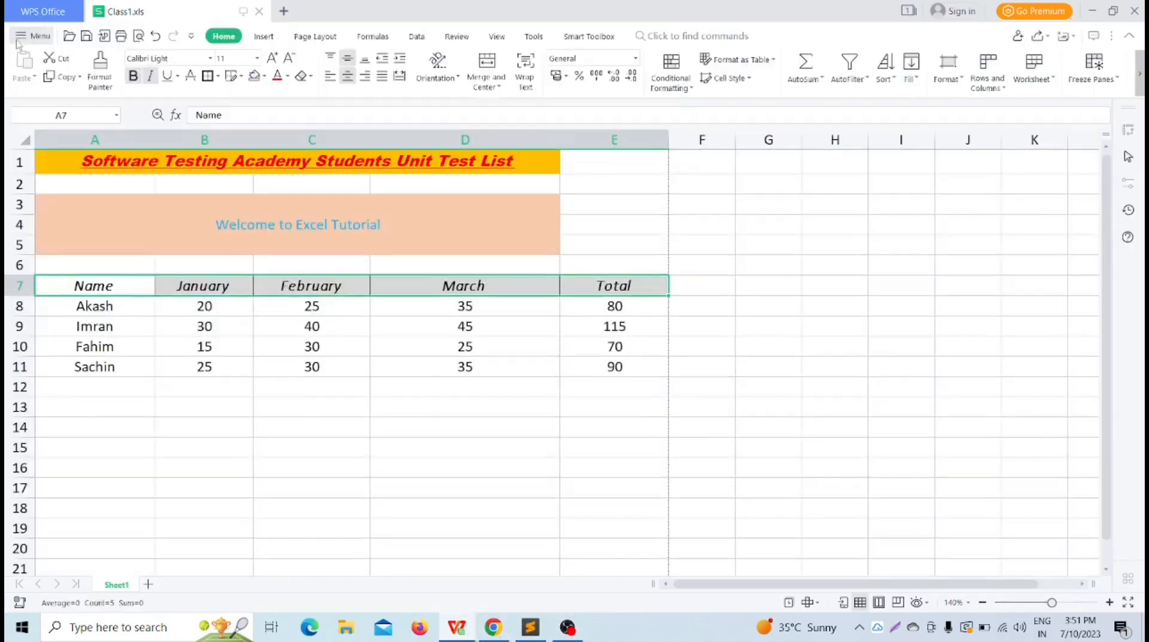
left_click(271, 353)
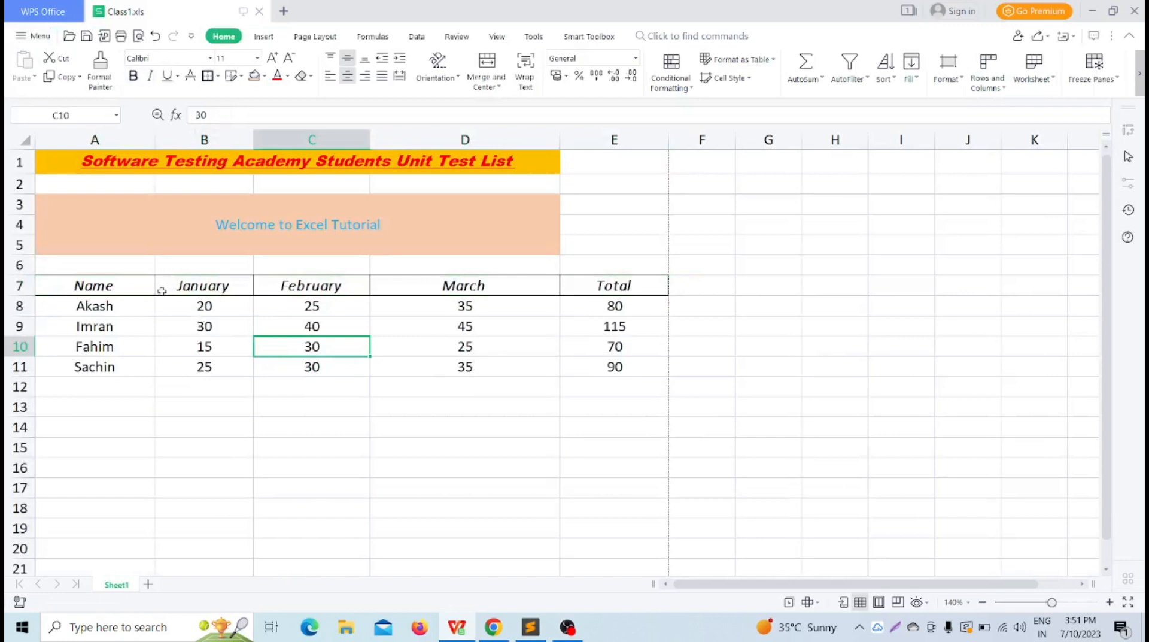
Use Draw Border to trace a line along the lower edge of the header row from A7 to E7.
left_click_drag(113, 285, 641, 287)
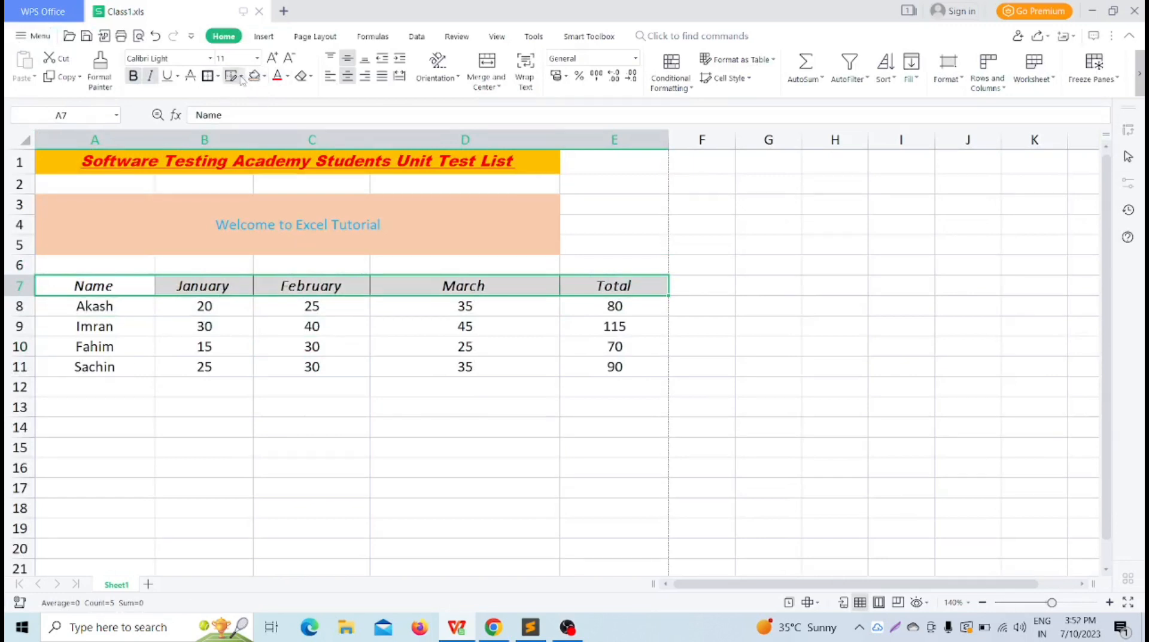
left_click(240, 76)
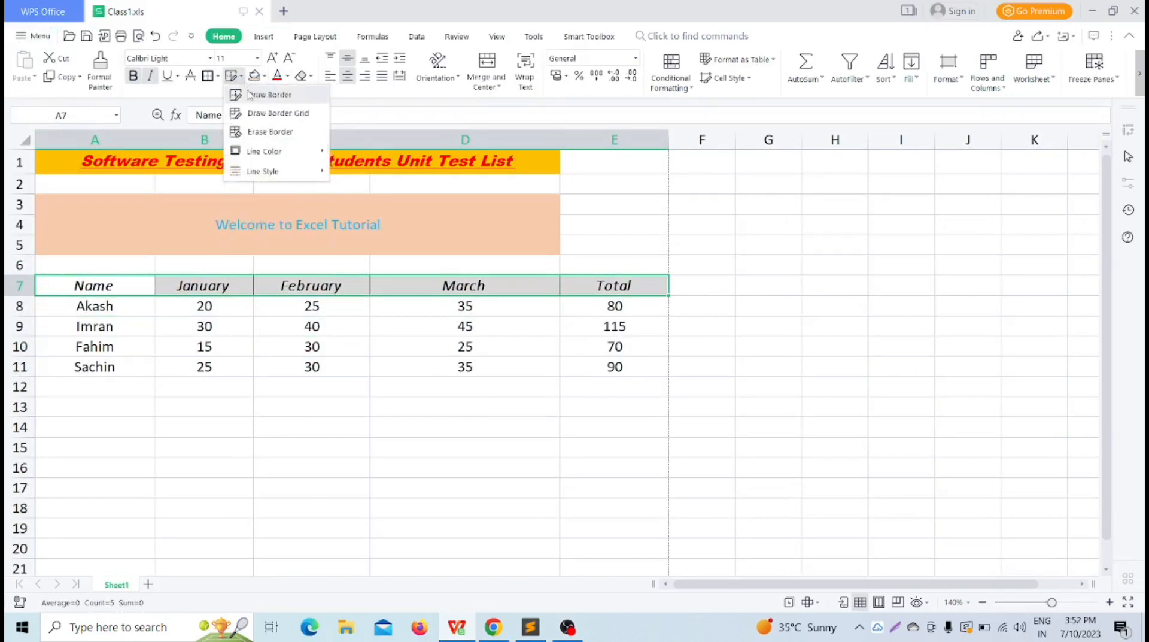
left_click(250, 96)
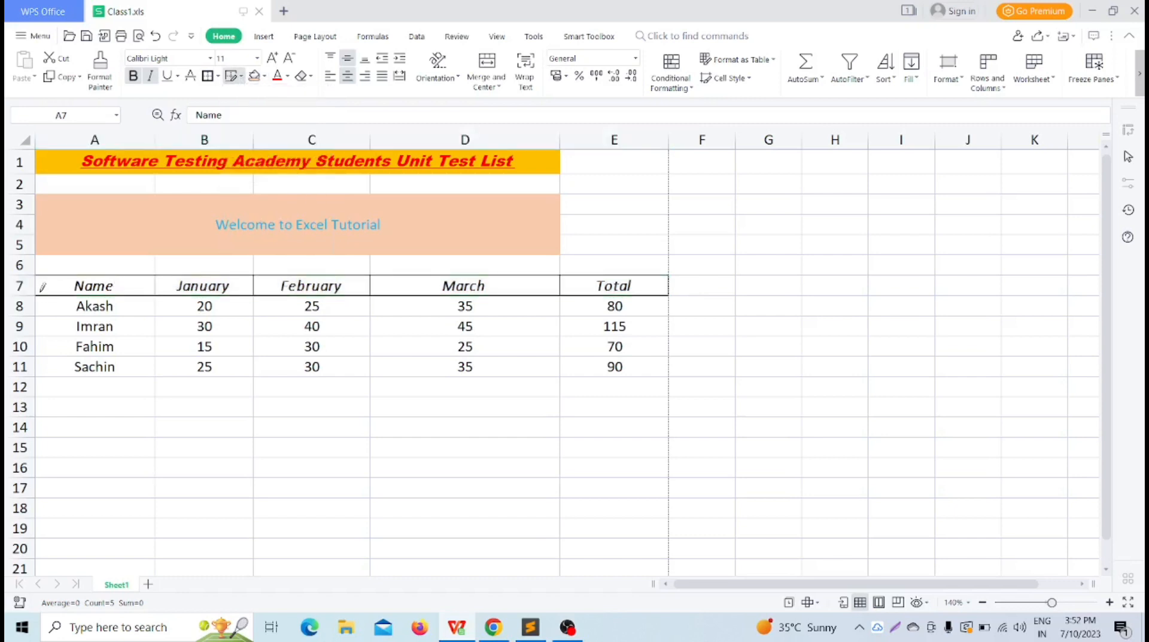
left_click_drag(38, 291, 466, 290)
left_click(561, 293)
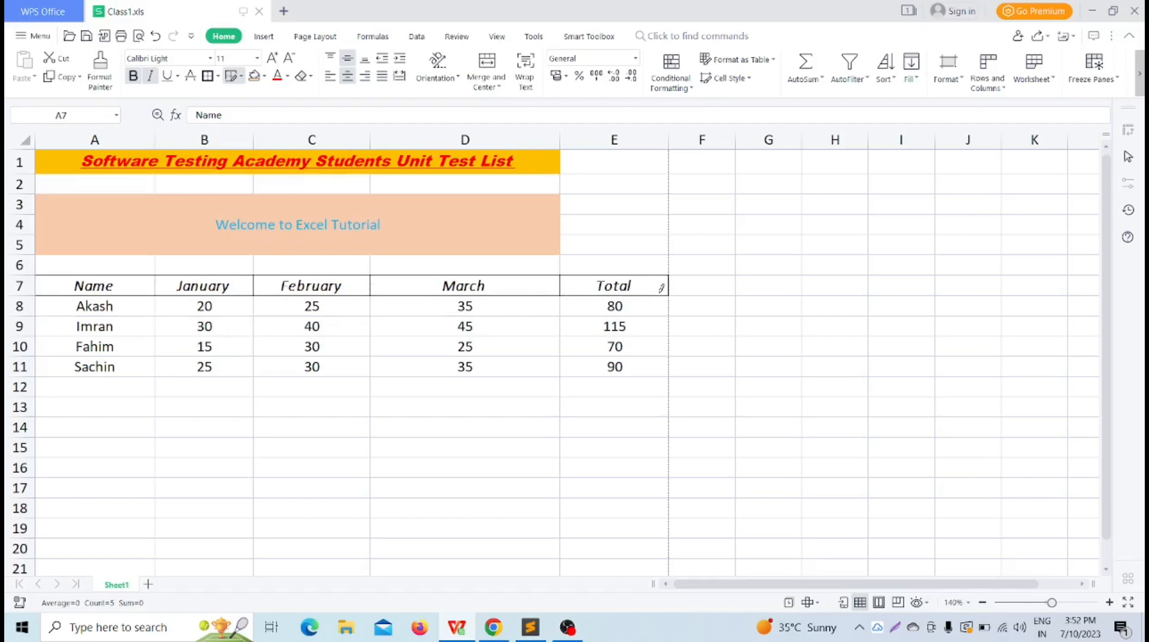
left_click_drag(670, 294, 670, 293)
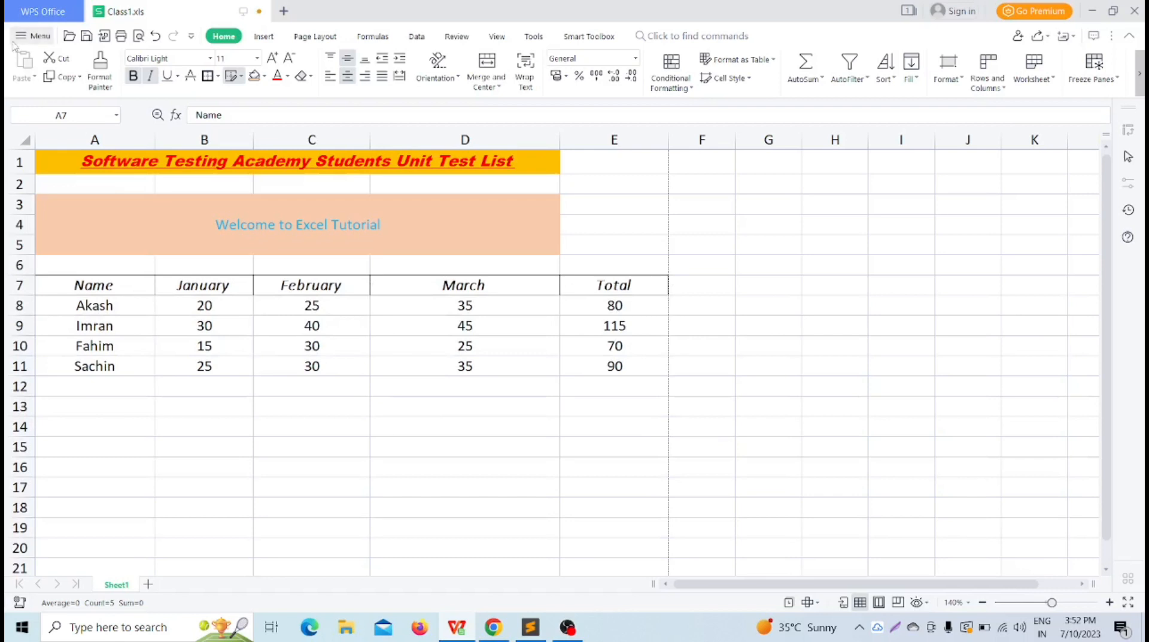
Preview the printed page again to inspect the redrawn header borders, and return to the worksheet.
left_click(34, 36)
mouse_move(64, 272)
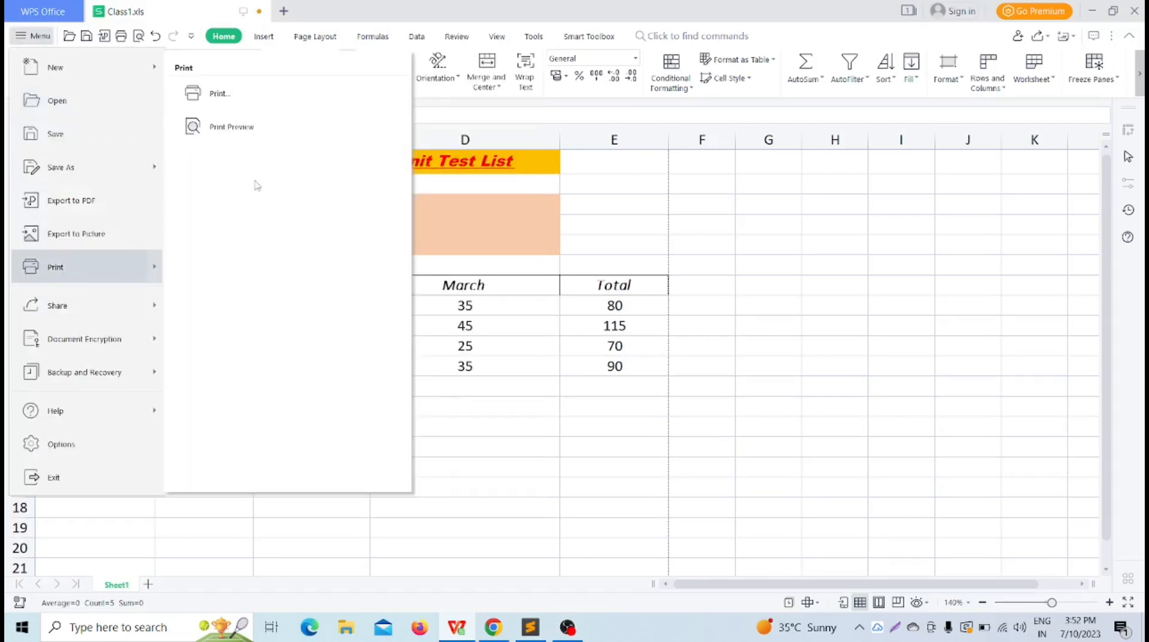
left_click(237, 128)
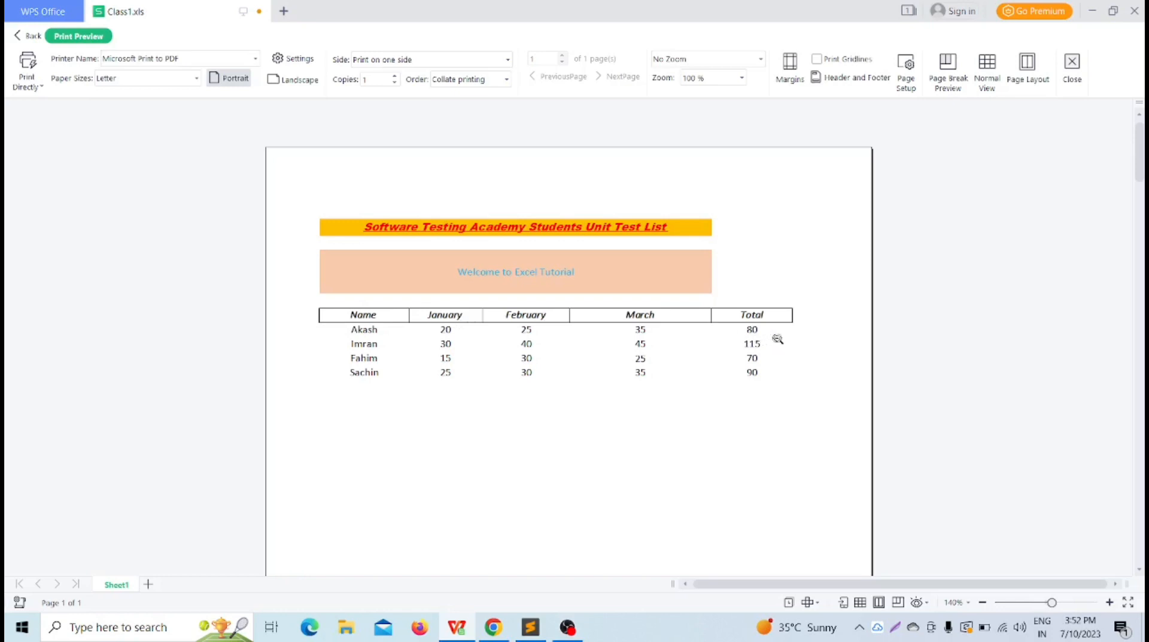
left_click(505, 629)
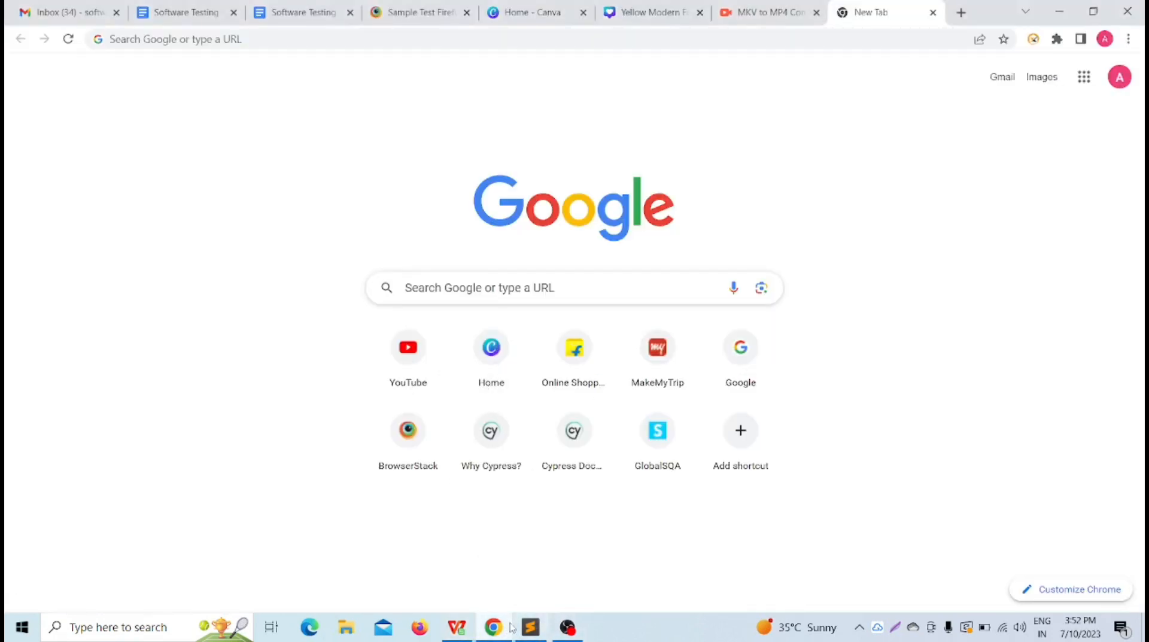
left_click(504, 630)
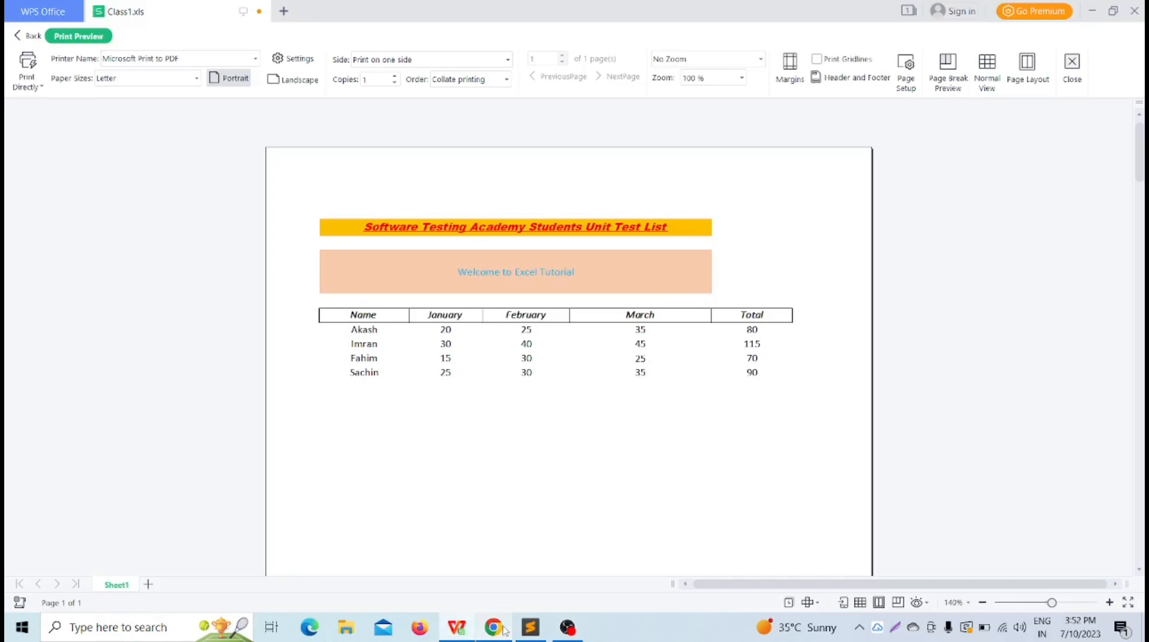
left_click(33, 35)
left_click(241, 316)
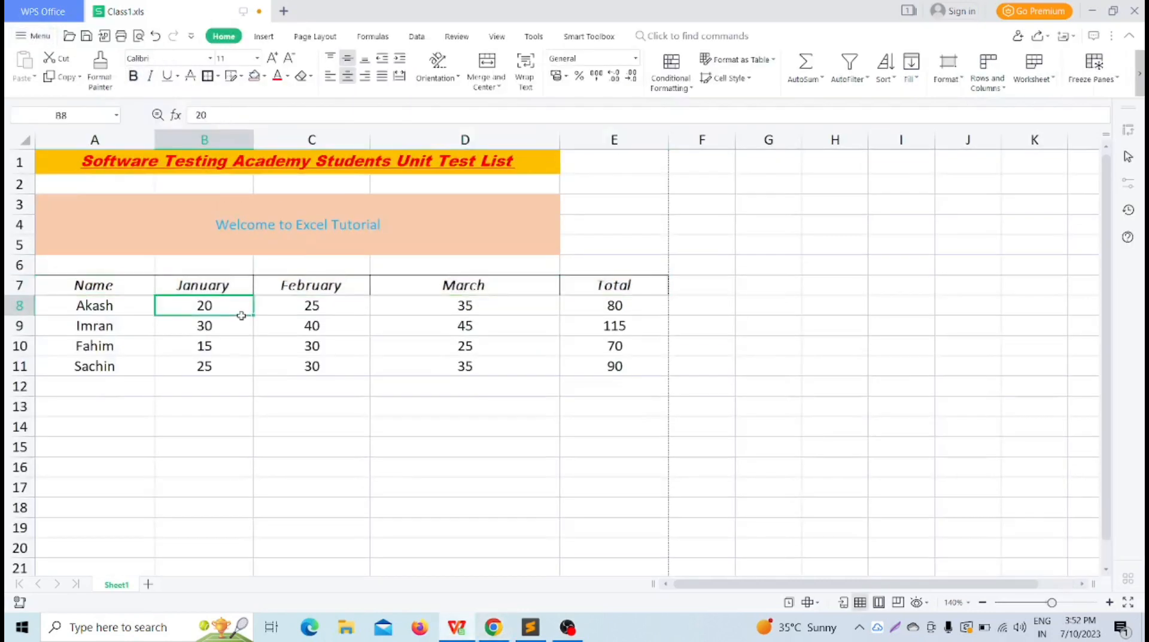
Color the header text in A7 to E7 with the standard red.
left_click_drag(131, 285, 651, 290)
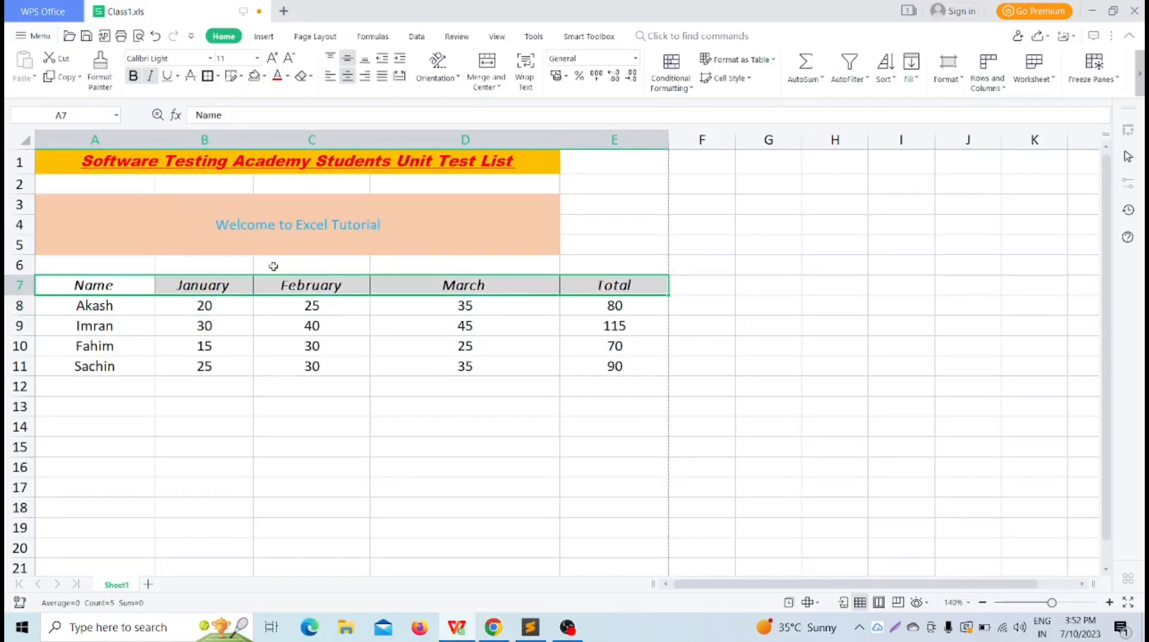
left_click(288, 75)
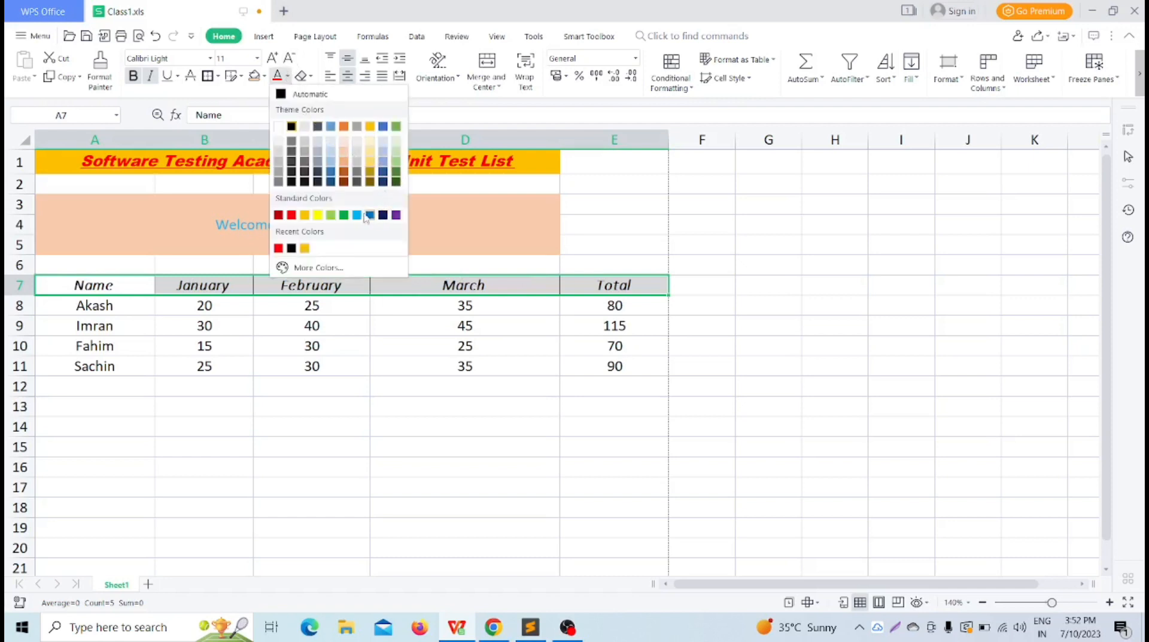
left_click(292, 215)
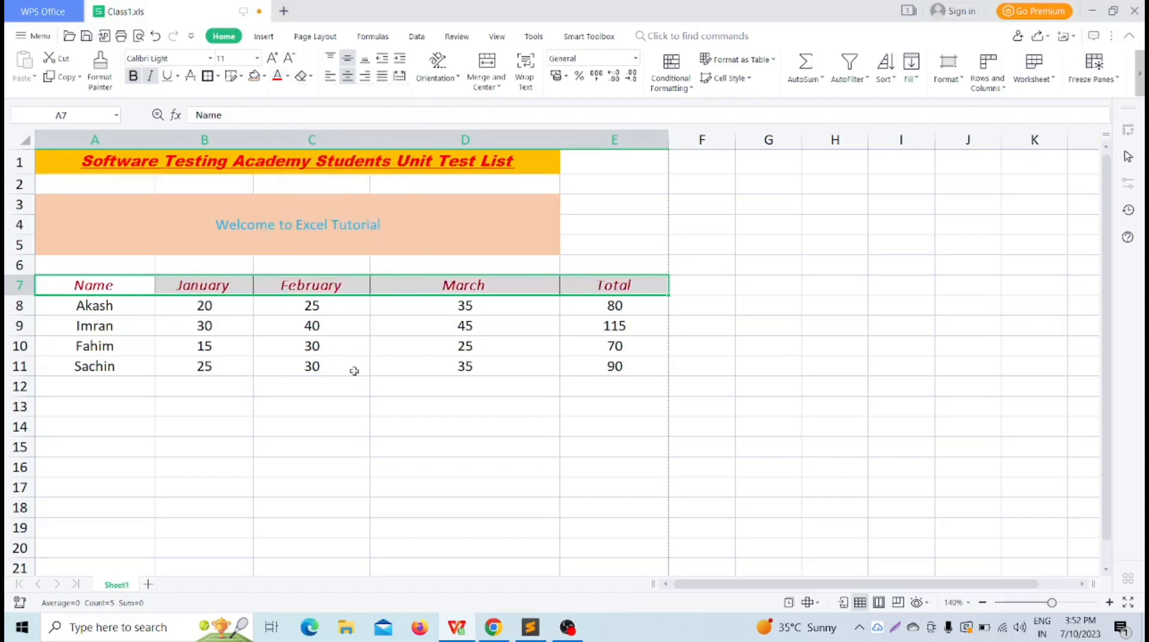
left_click(364, 390)
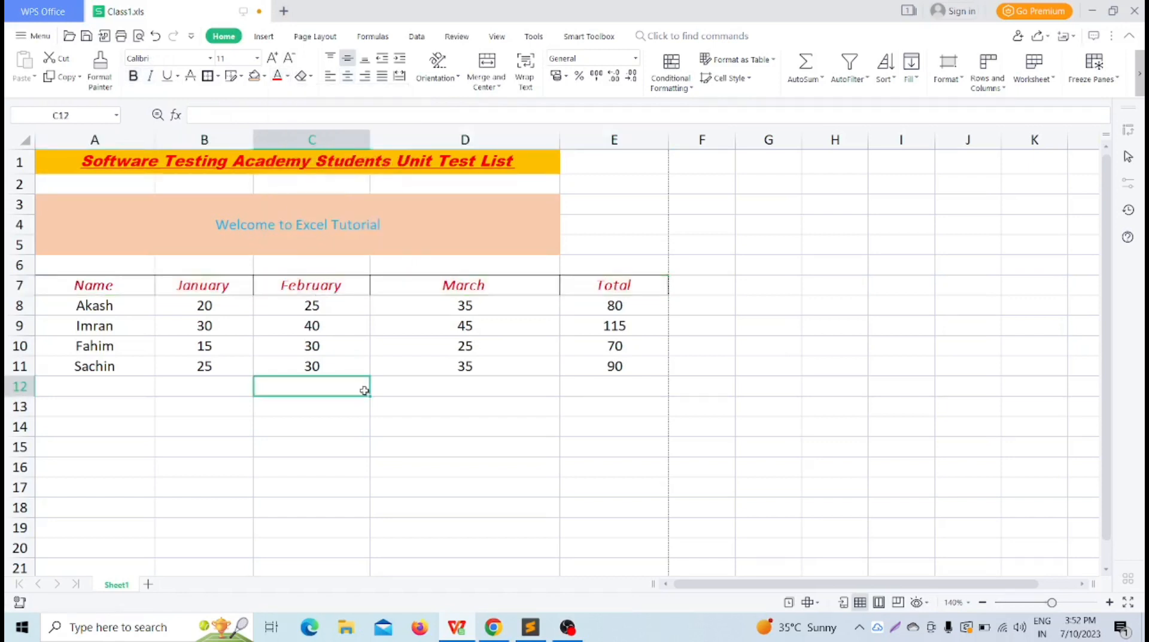
Make the student names in A8 to A11 bold.
left_click_drag(93, 301, 89, 366)
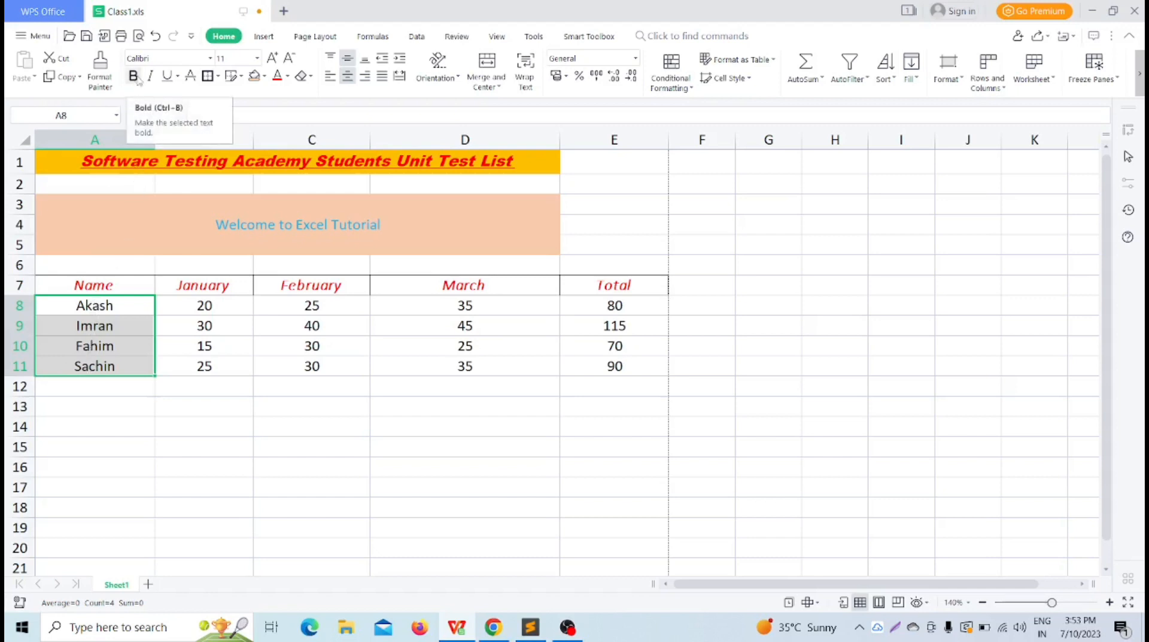
left_click(261, 378)
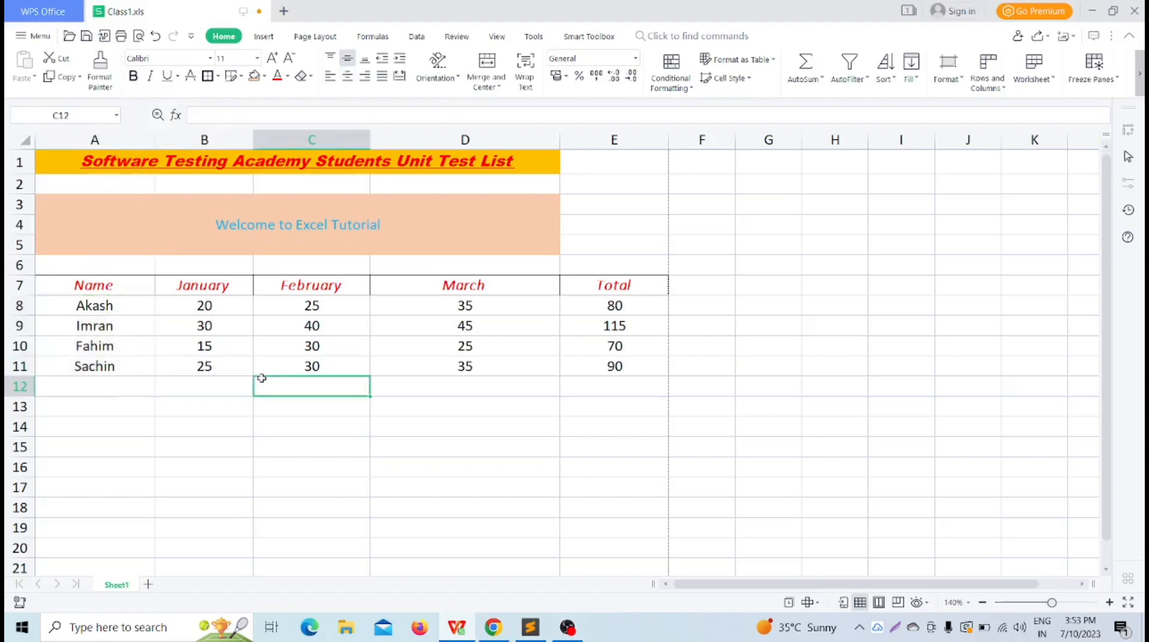
left_click_drag(100, 302, 99, 372)
left_click(133, 75)
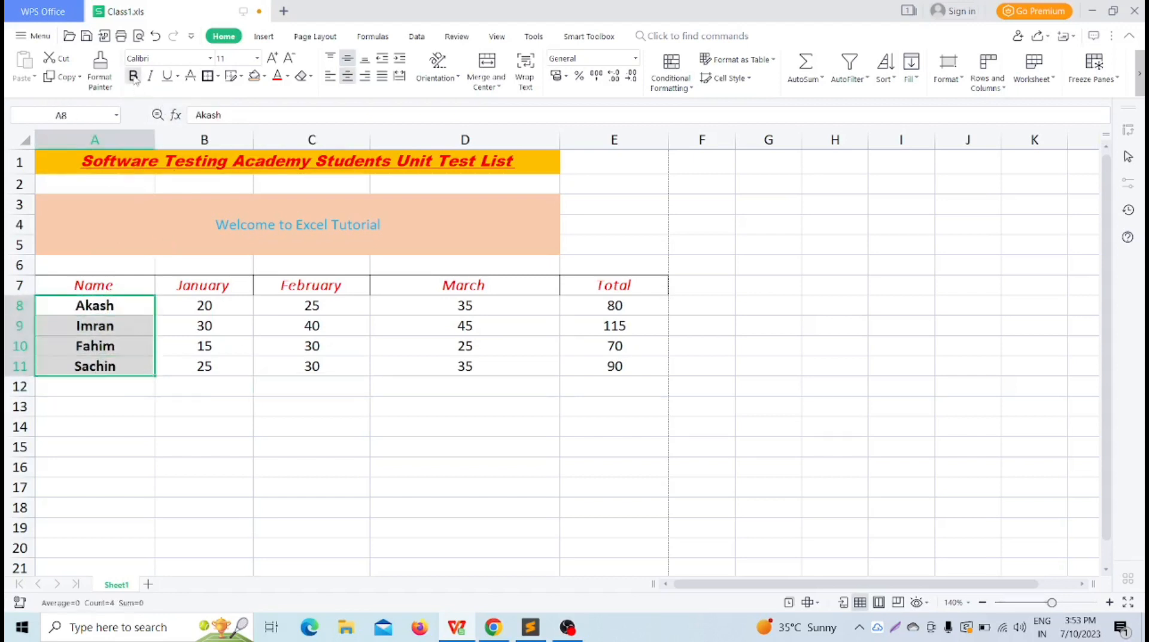
left_click(160, 352)
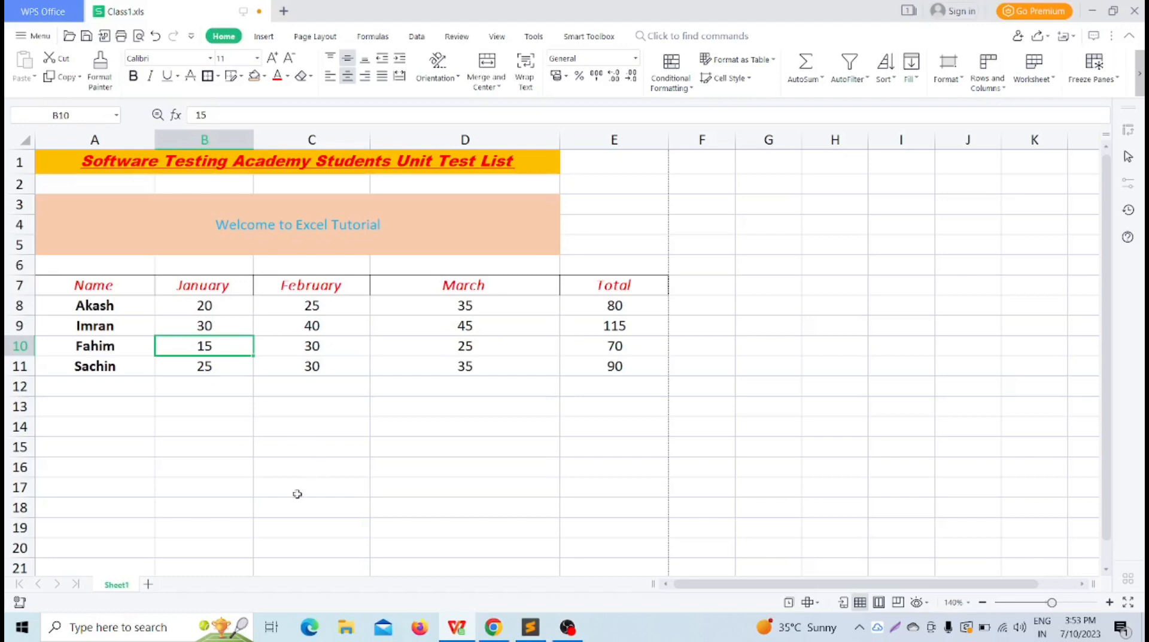
left_click(250, 480)
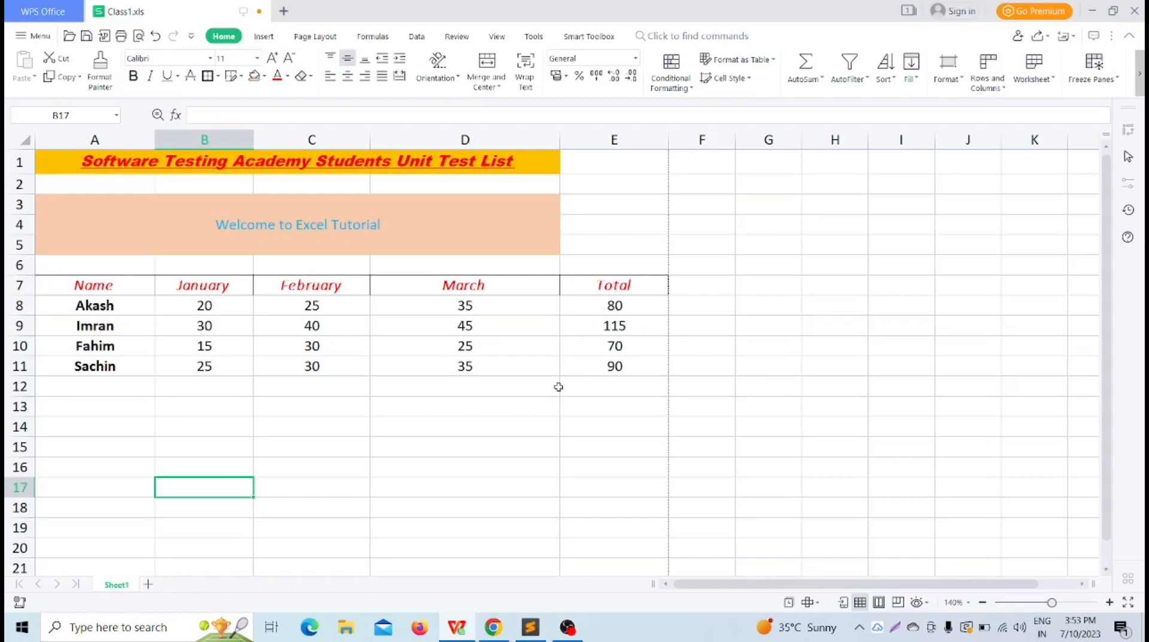
left_click(645, 416)
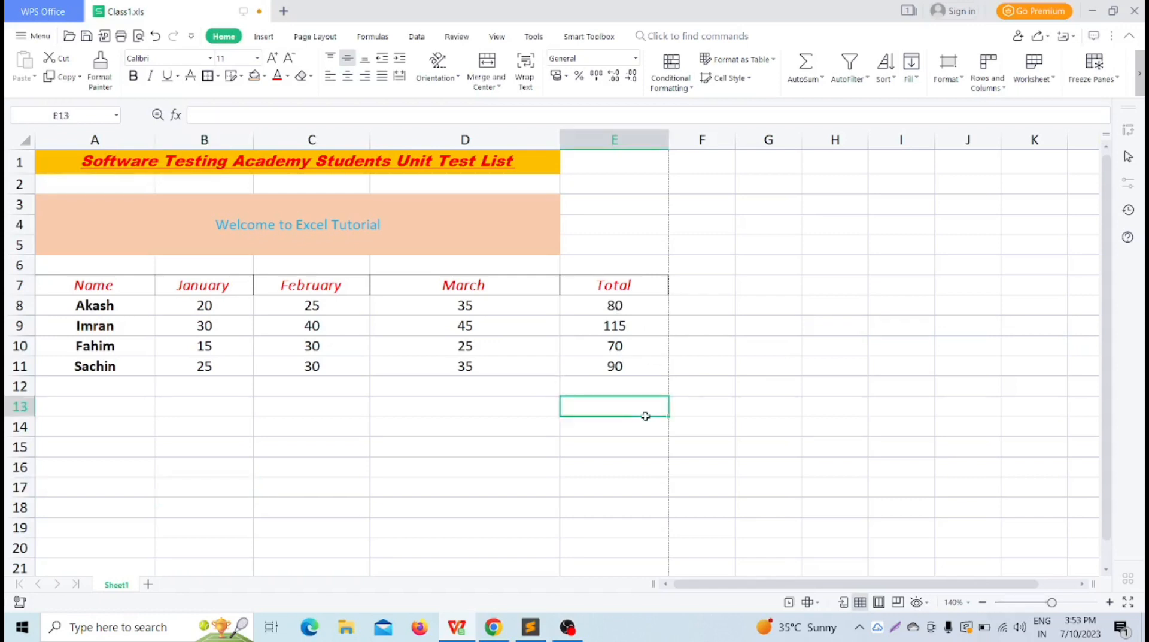